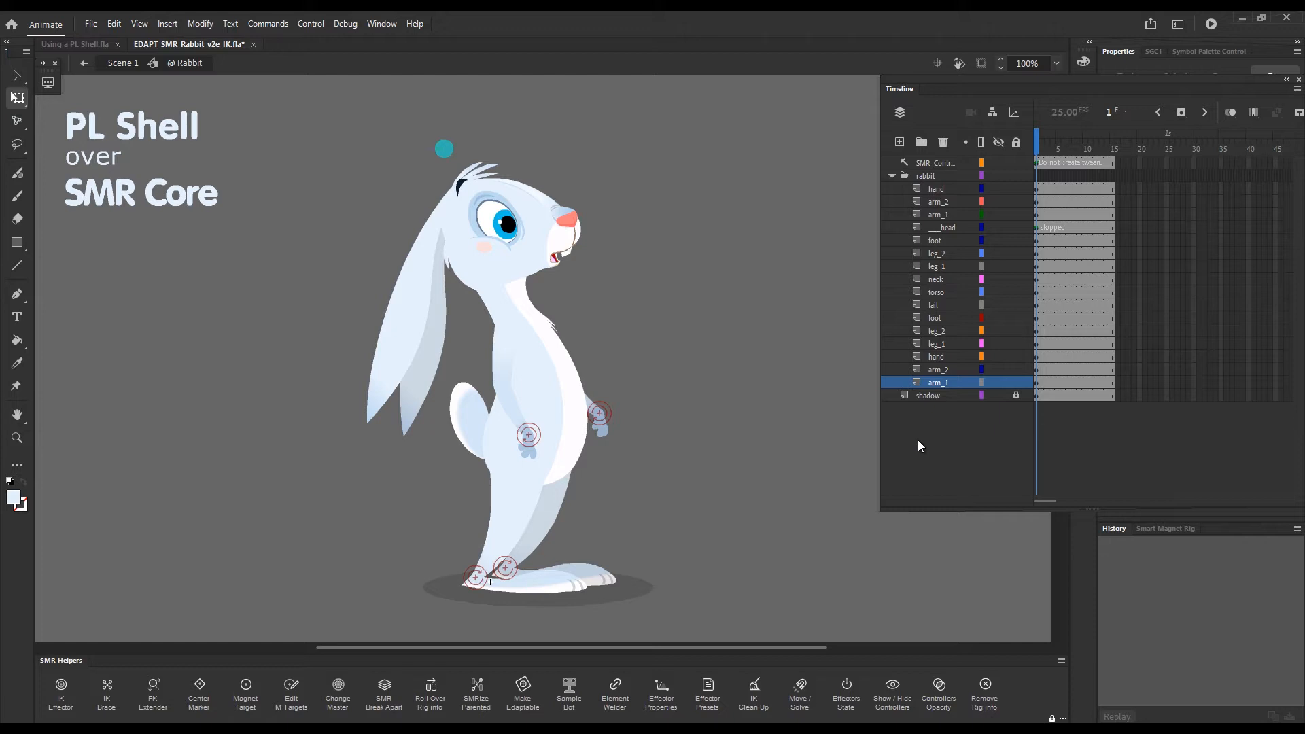
Select the first frame of every rabbit body-part layer and run LayerParentingToggle(SMR) on them
{"action": "left_click_drag", "start_coordinate": [1041, 193], "coordinate": [1037, 208]}
{"action": "left_click_drag", "start_coordinate": [1023, 380], "coordinate": [1023, 380]}
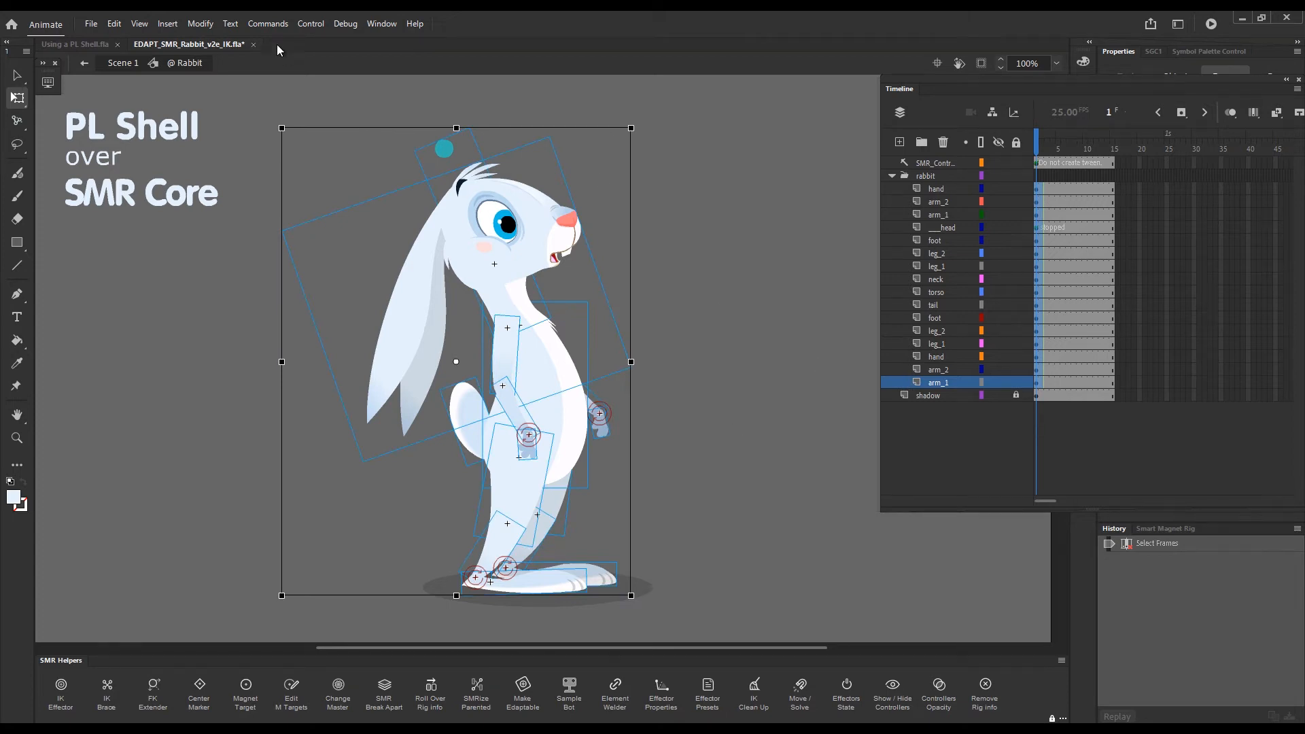
{"action": "left_click", "coordinate": [270, 23]}
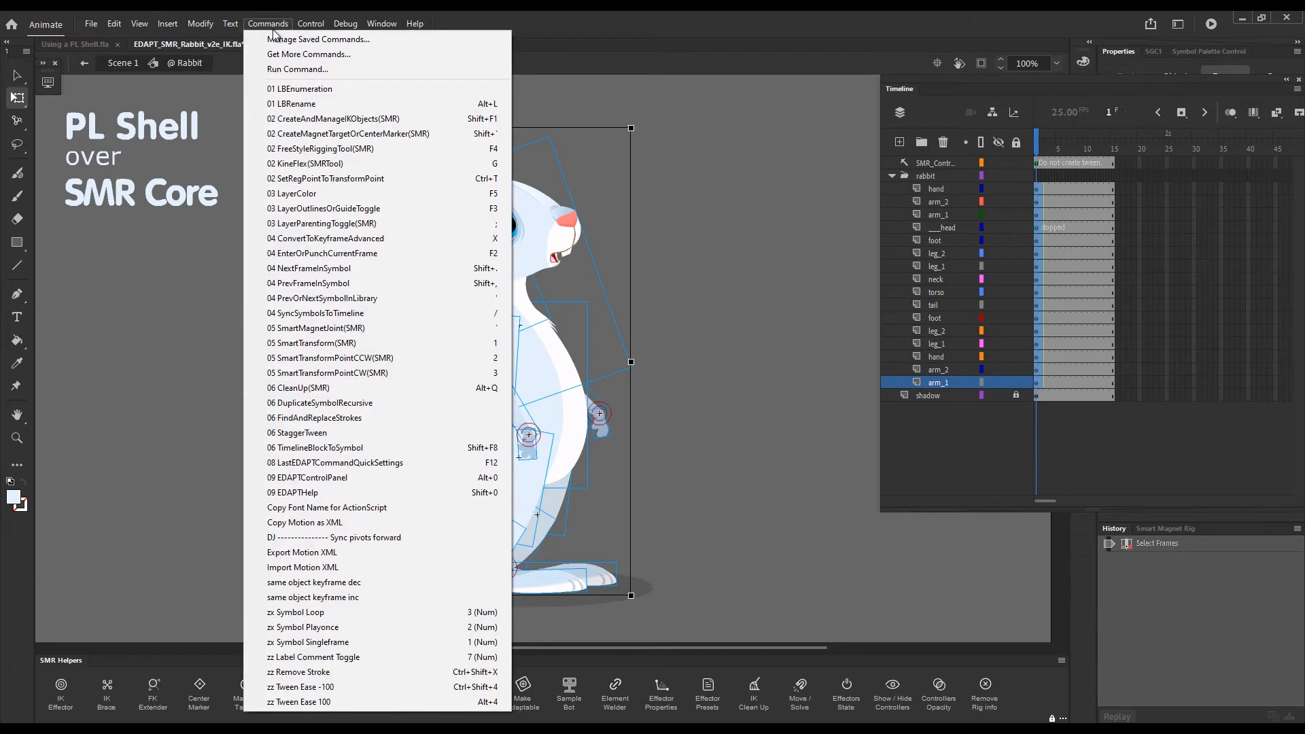
{"action": "left_click", "coordinate": [506, 229]}
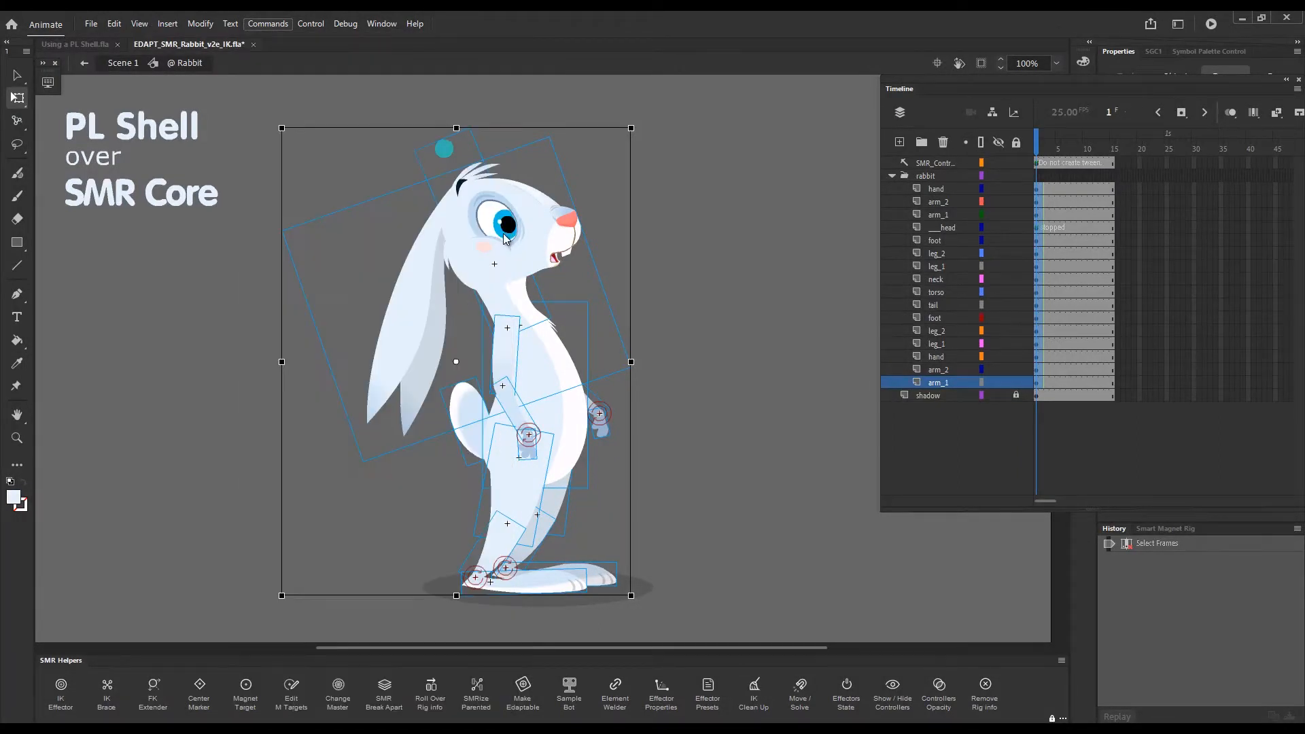
{"action": "left_click", "coordinate": [797, 306]}
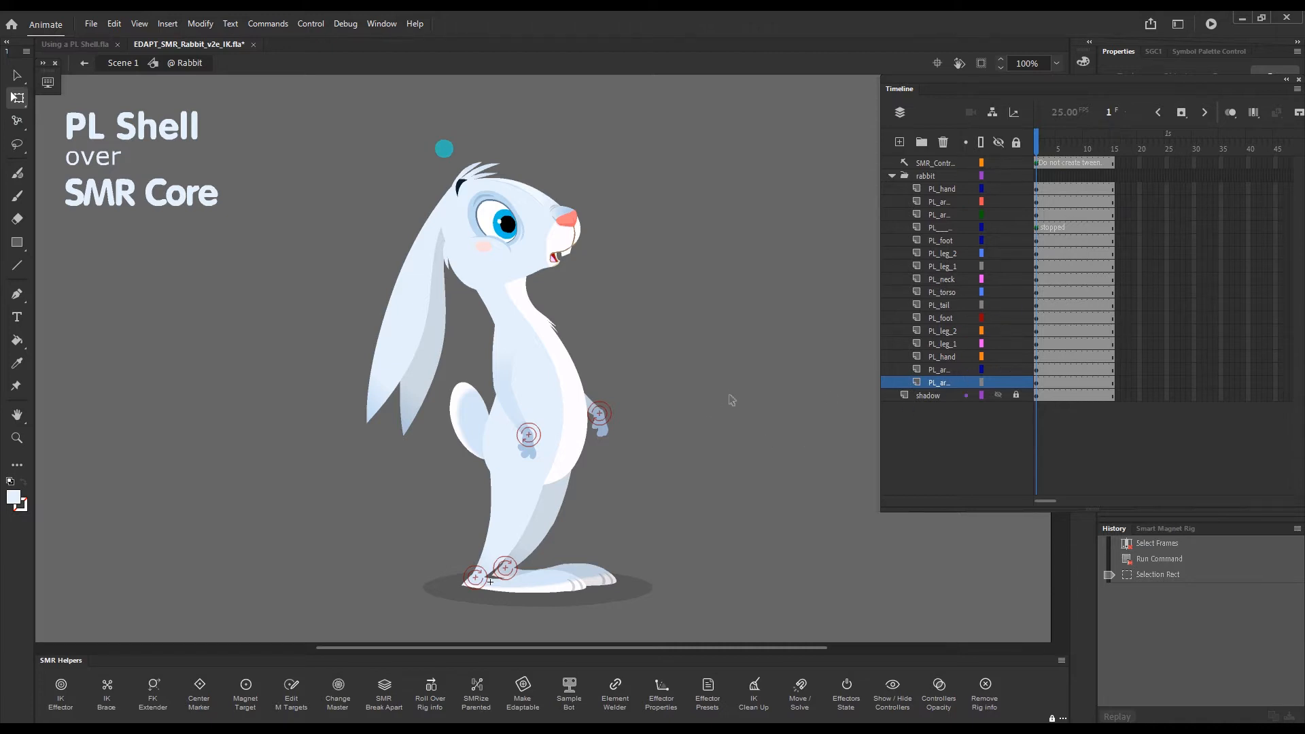
Rotate the rabbit's near arm slightly by its upper segment and move it off the body into the empty area in front of the rabbit
{"action": "key", "text": "q"}
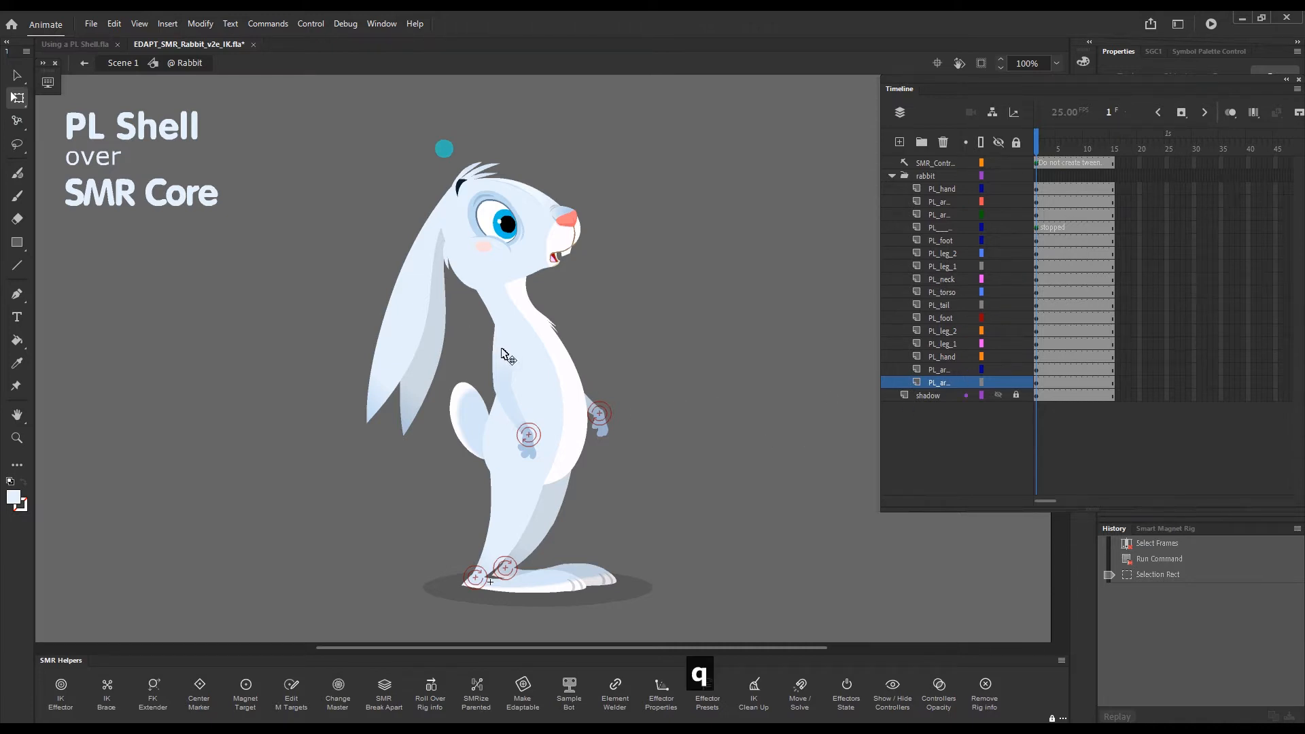
{"action": "left_click", "coordinate": [506, 356]}
{"action": "mouse_move", "coordinate": [524, 405]}
{"action": "left_mouse_down"}
{"action": "mouse_move", "coordinate": [488, 408]}
{"action": "mouse_move", "coordinate": [513, 404]}
{"action": "mouse_move", "coordinate": [500, 408]}
{"action": "left_mouse_up"}
{"action": "left_click_drag", "start_coordinate": [506, 362], "coordinate": [725, 333]}
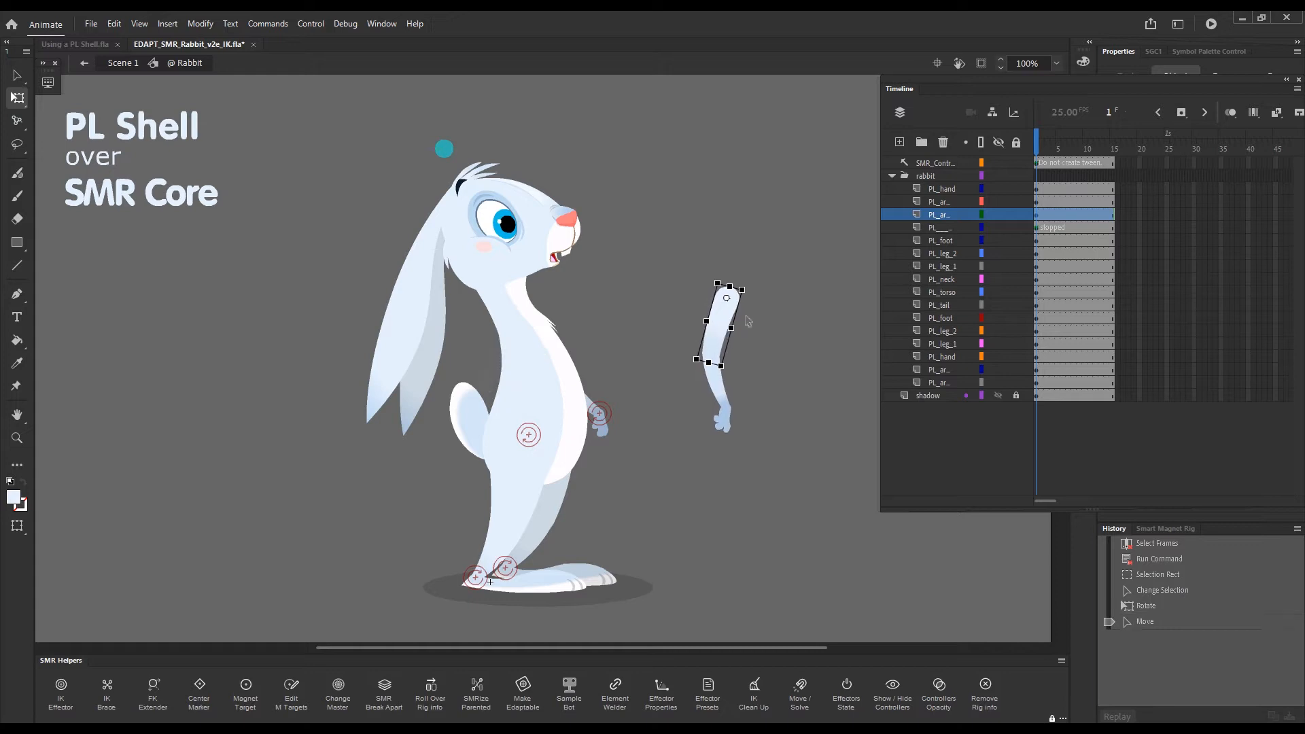
{"action": "left_click_drag", "start_coordinate": [781, 280], "coordinate": [664, 413]}
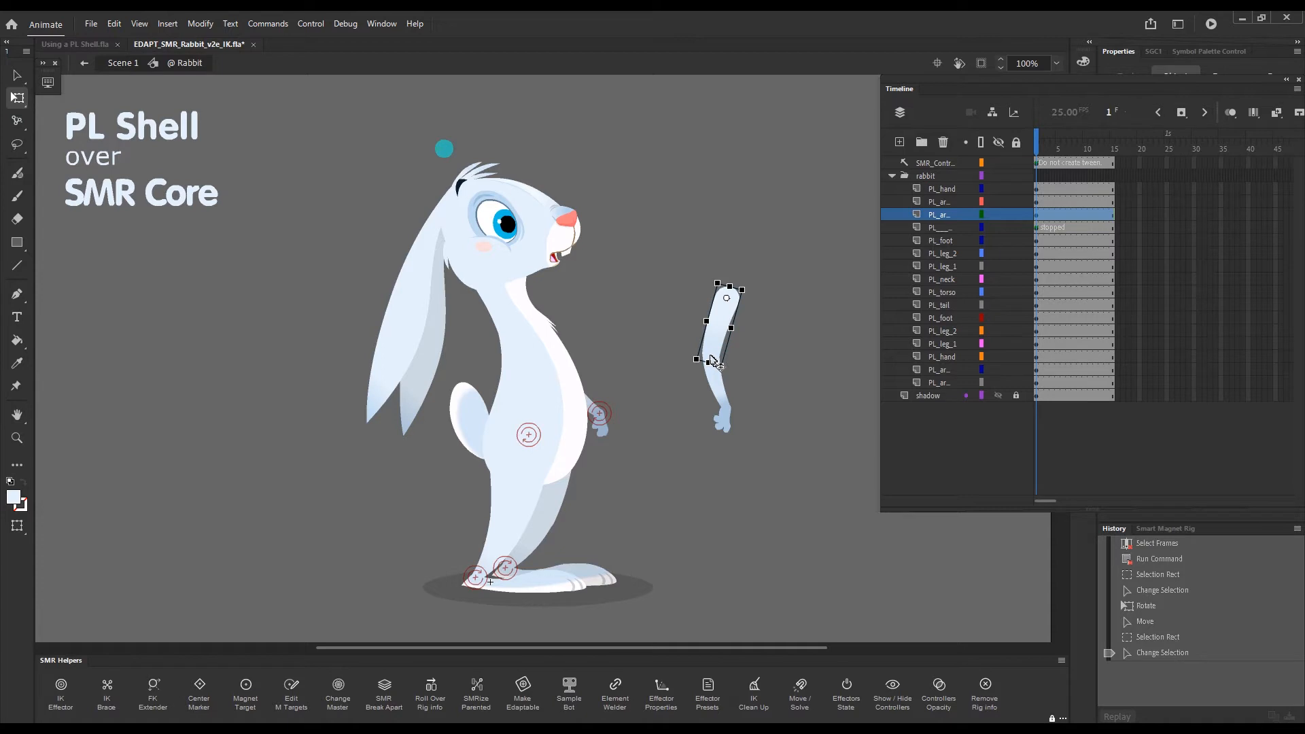
Flip the detached near arm horizontally several times, return it to the area in front of the rabbit, and flip it vertically twice
{"action": "key", "text": "h"}
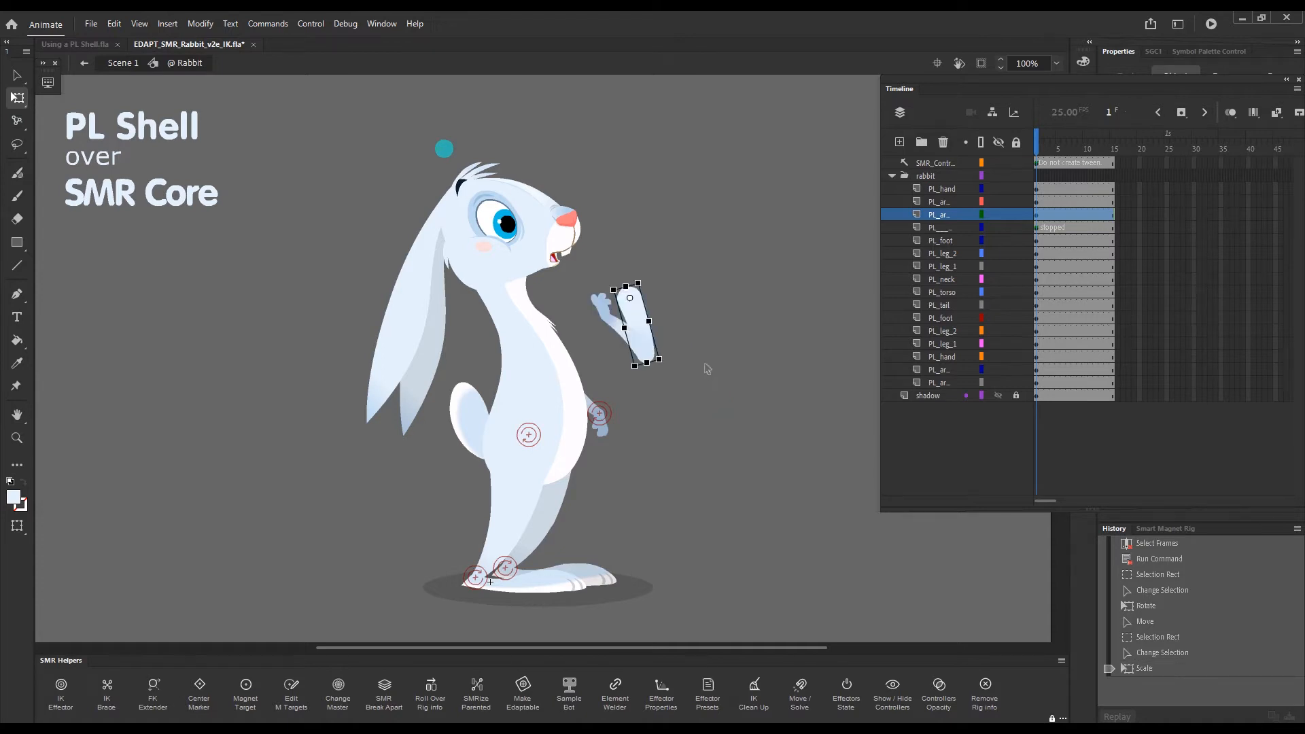
{"action": "key", "text": "h"}
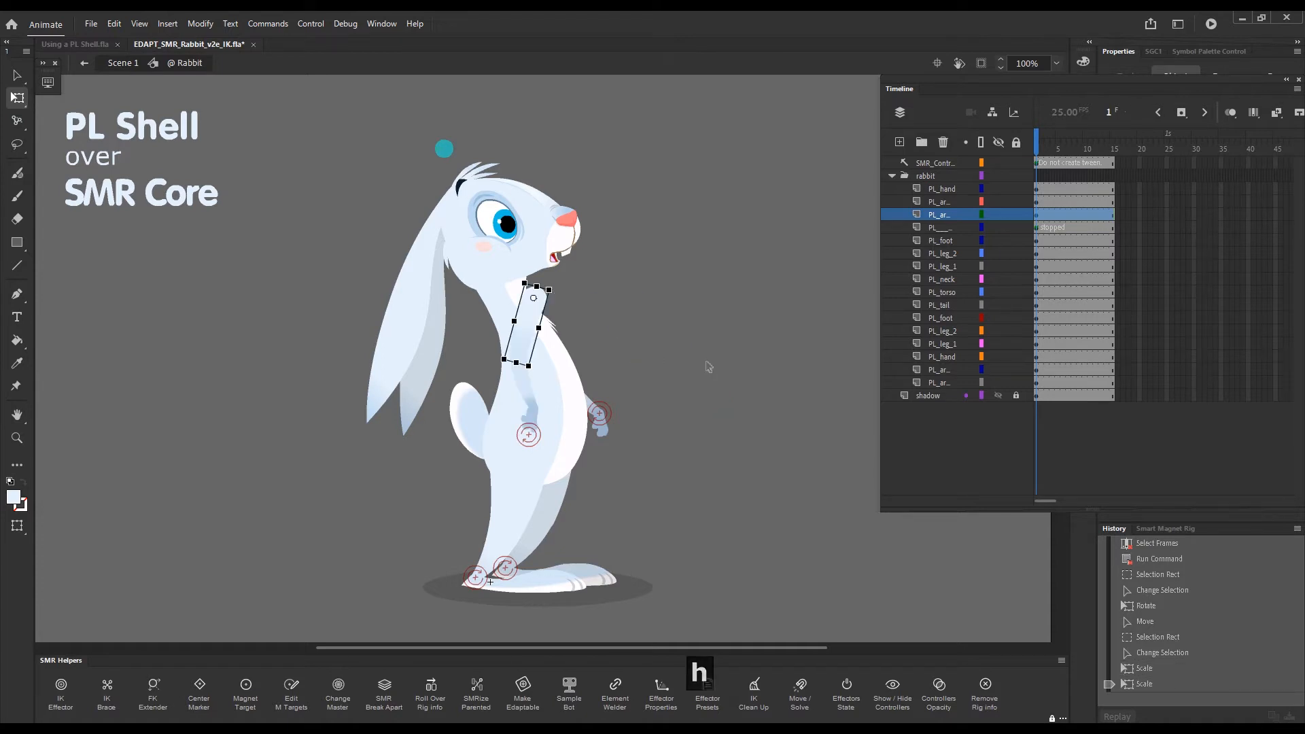
{"action": "key", "text": "h"}
{"action": "key", "text": "h"}
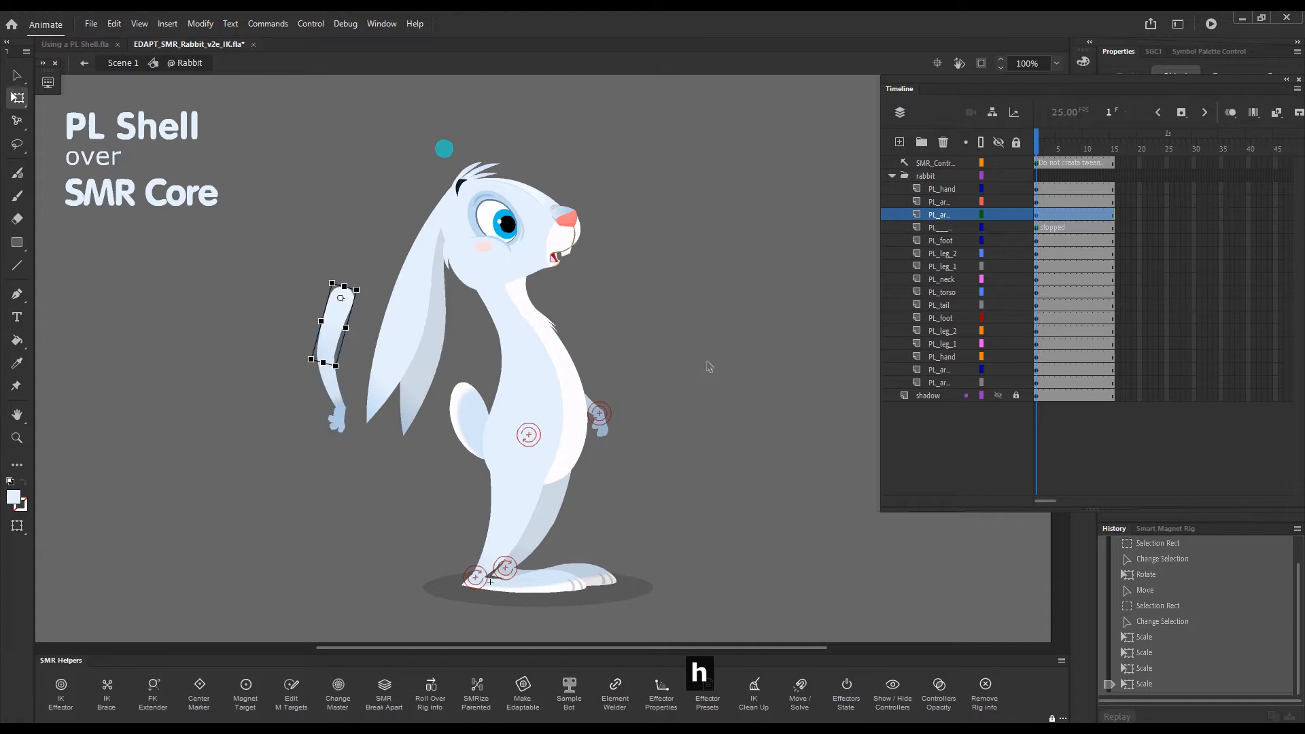
{"action": "key", "text": "h"}
{"action": "key", "text": "h"}
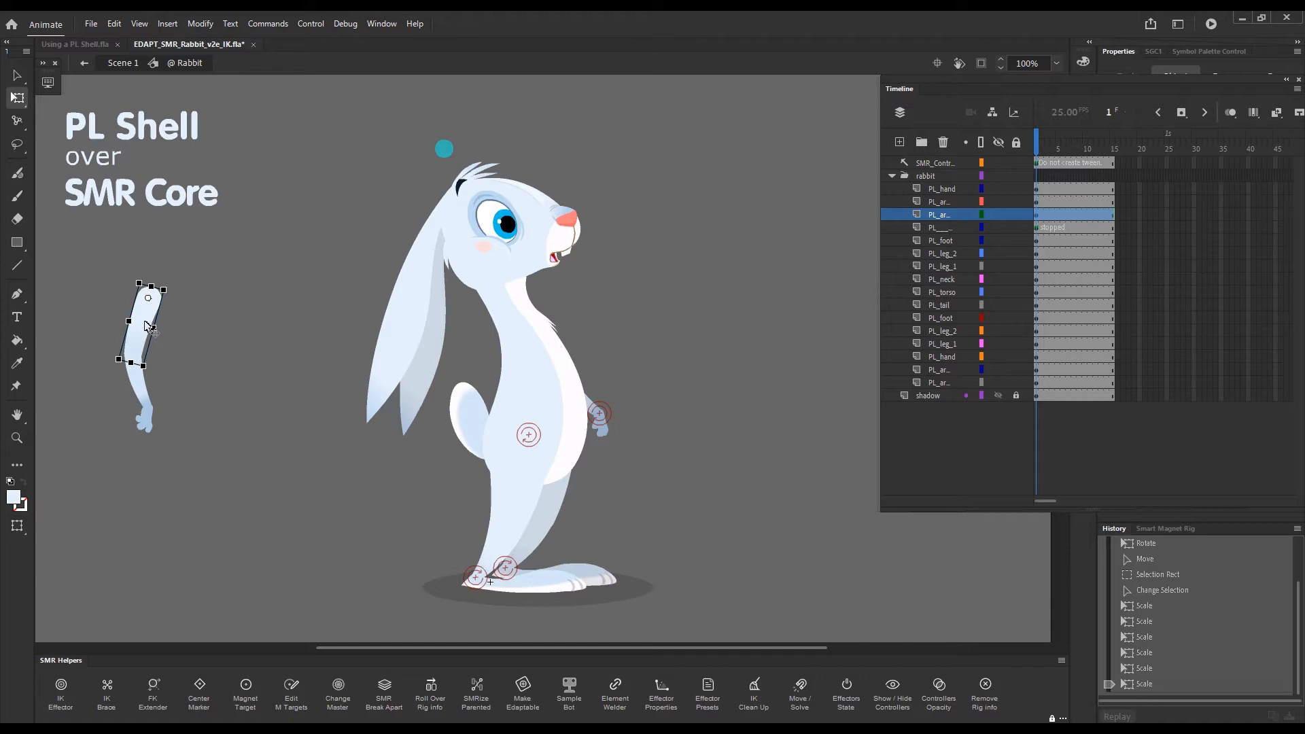
{"action": "left_click_drag", "start_coordinate": [144, 325], "coordinate": [768, 305]}
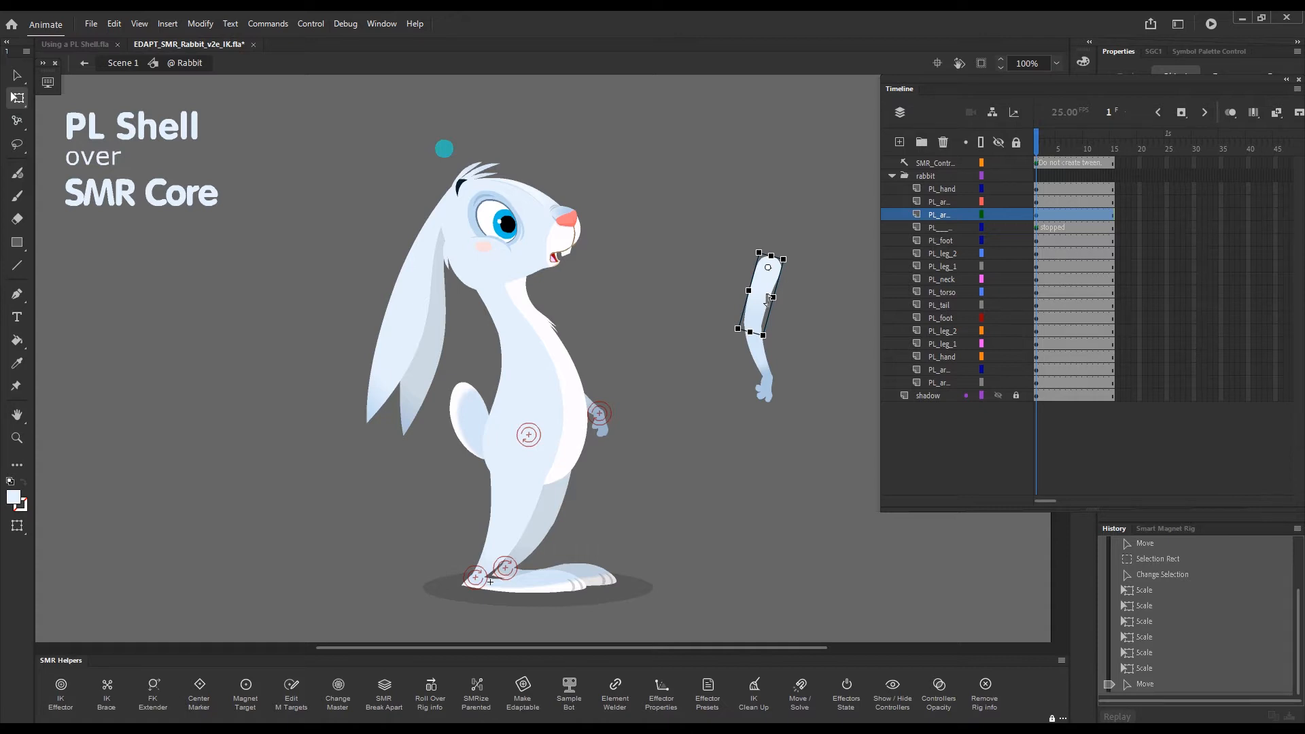
{"action": "key", "text": "j"}
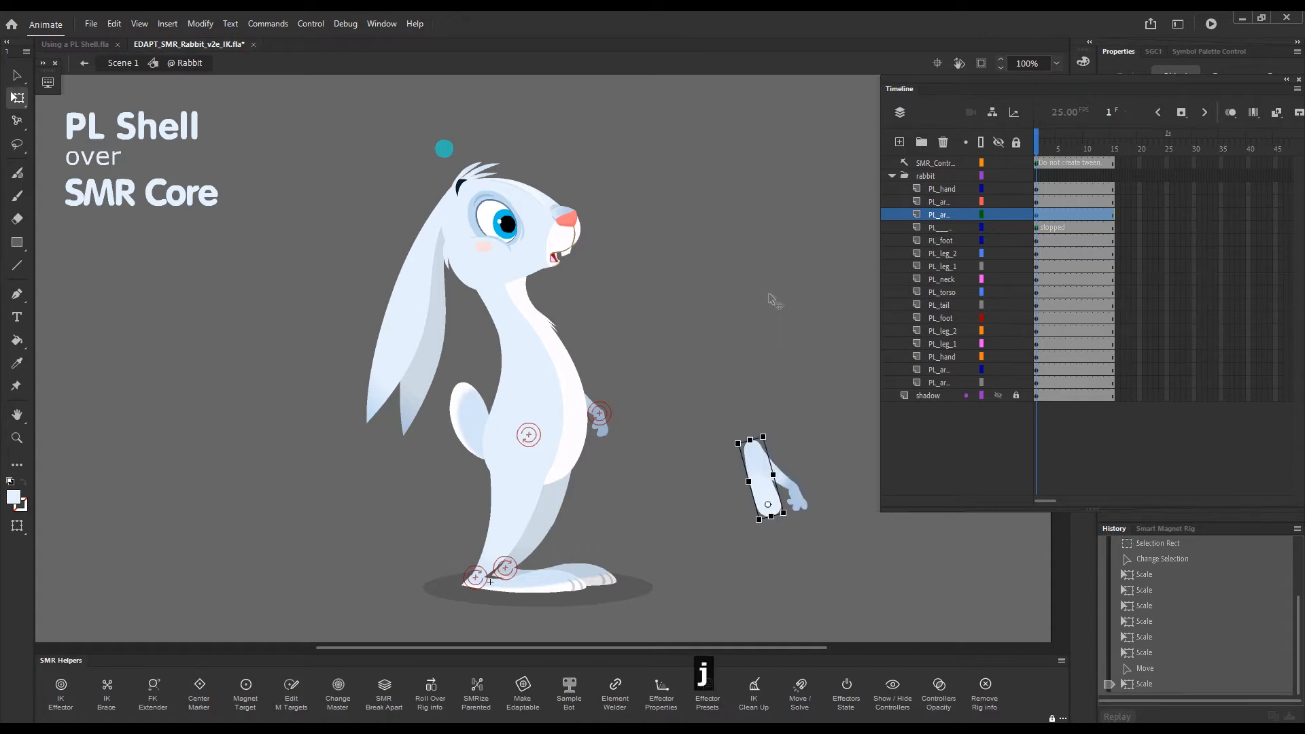
{"action": "key", "text": "j"}
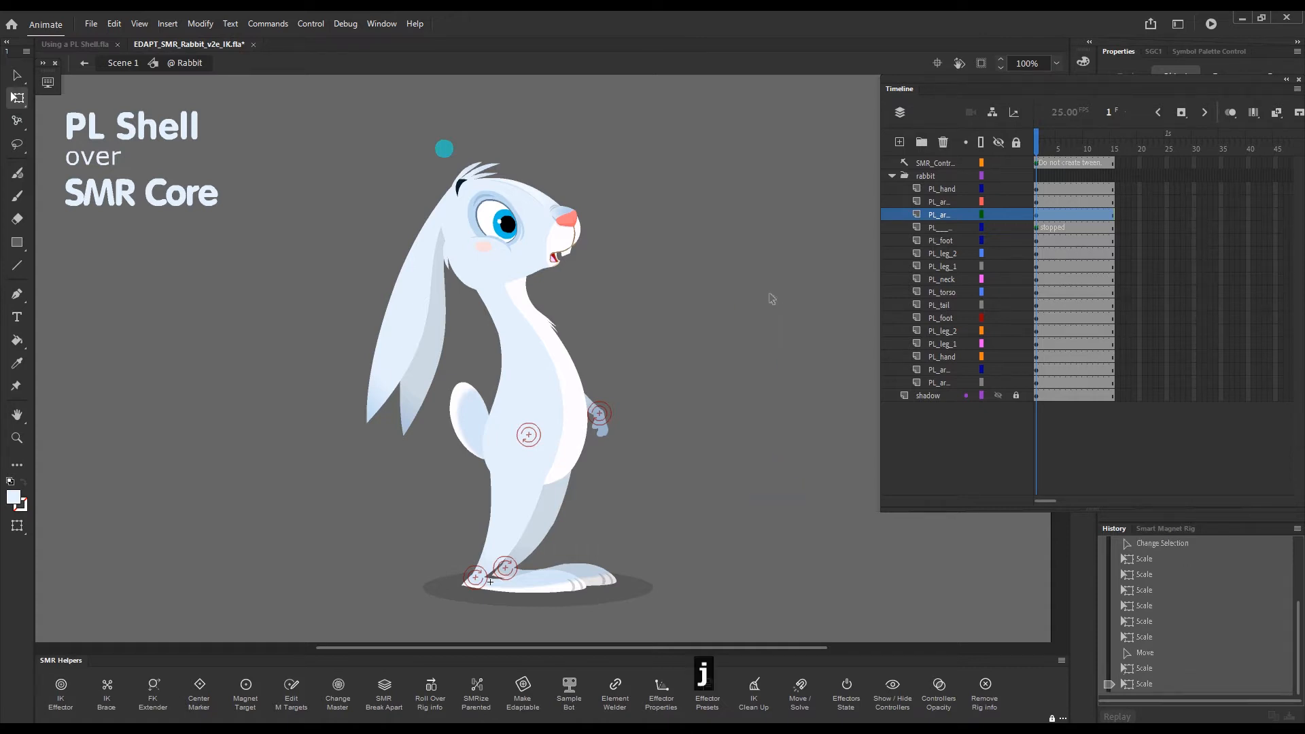
Select all three pieces of the detached near arm and snap them back onto the shoulder with SmartMagnetJoint(SMR)
{"action": "key", "text": "space"}
{"action": "left_click_drag", "start_coordinate": [749, 495], "coordinate": [736, 263]}
{"action": "left_click_drag", "start_coordinate": [818, 454], "coordinate": [691, 641]}
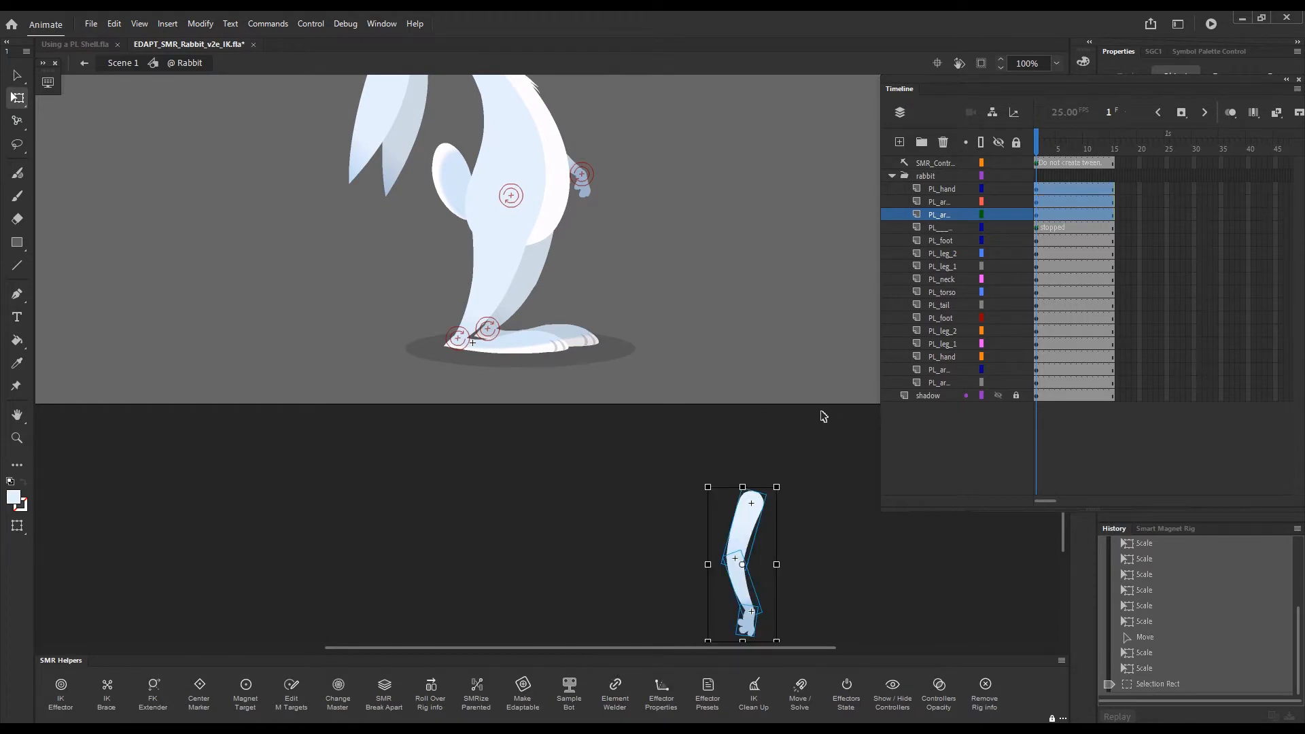
{"action": "key", "text": "ctrl+shift+m"}
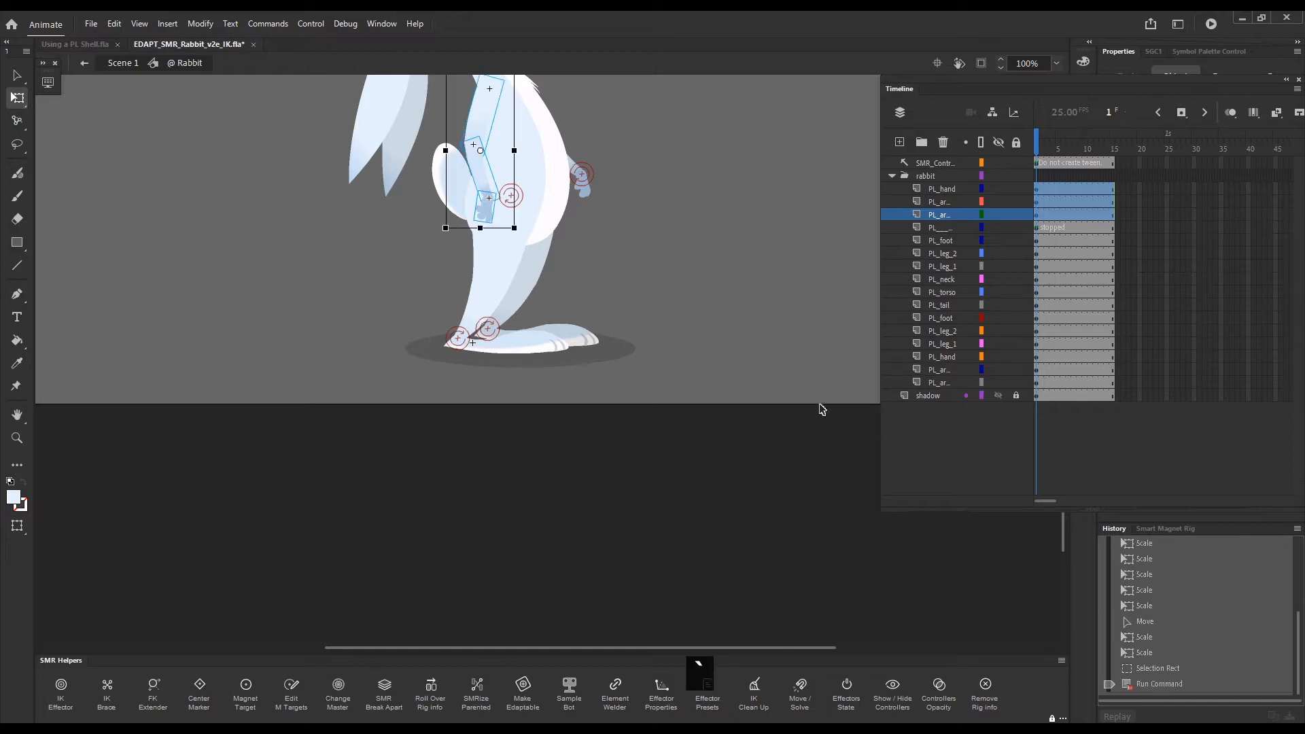
{"action": "left_click_drag", "start_coordinate": [745, 213], "coordinate": [775, 396]}
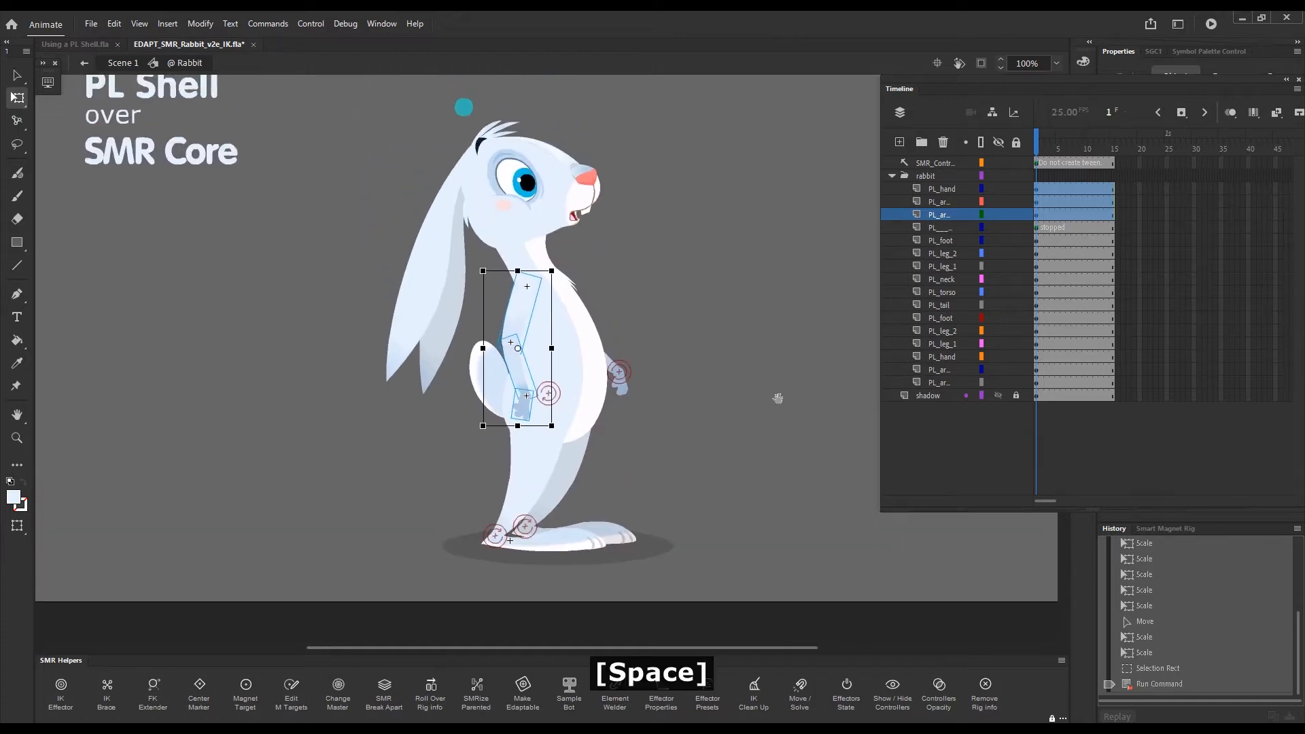
{"action": "left_click_drag", "start_coordinate": [775, 329], "coordinate": [787, 396]}
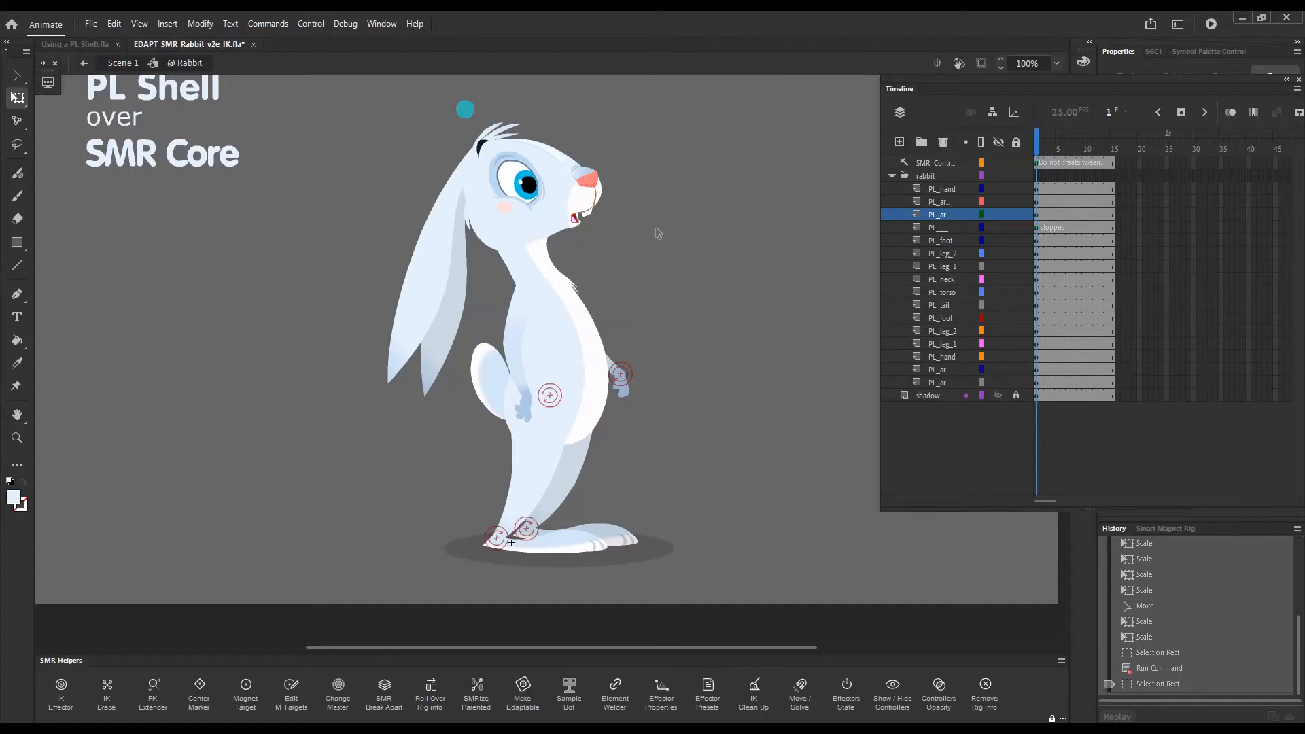
Select the entire near arm with SmartTransform(SMR), with its transformation point at the shoulder
{"action": "left_click_drag", "start_coordinate": [722, 277], "coordinate": [711, 311]}
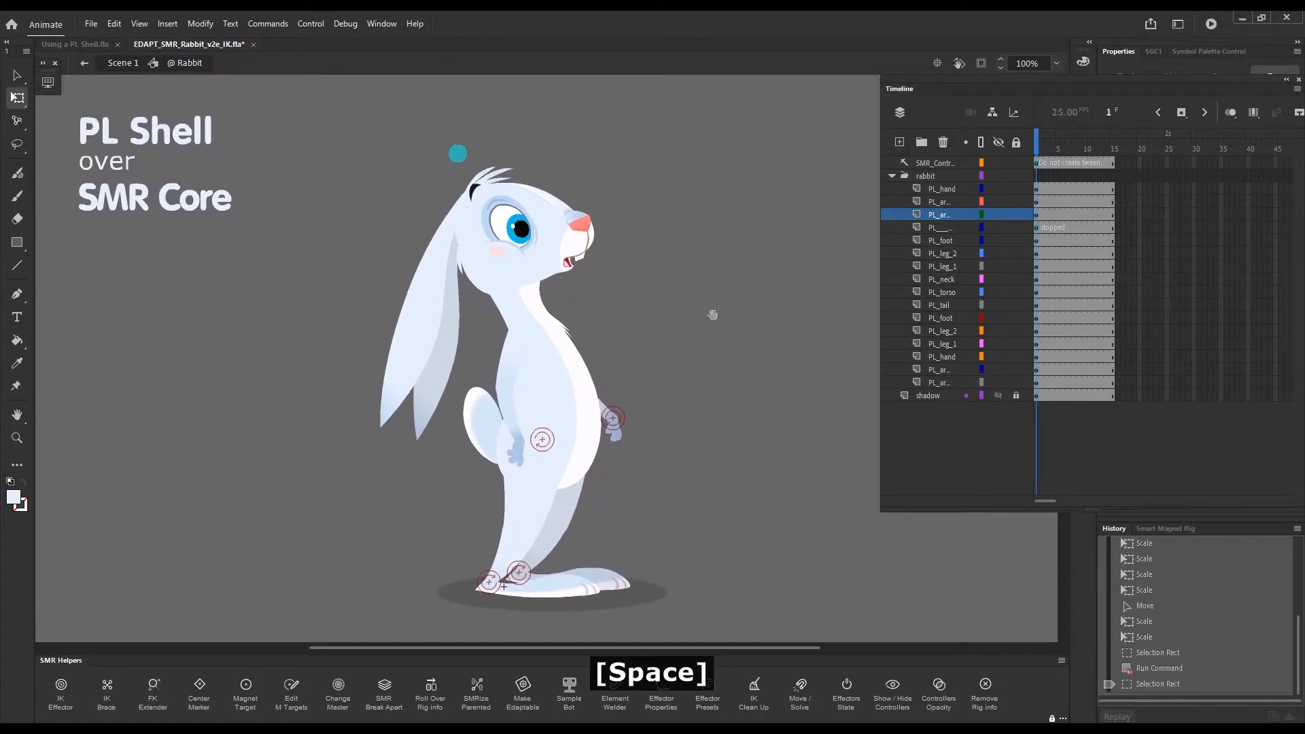
{"action": "left_click", "coordinate": [515, 413]}
{"action": "key", "text": "1"}
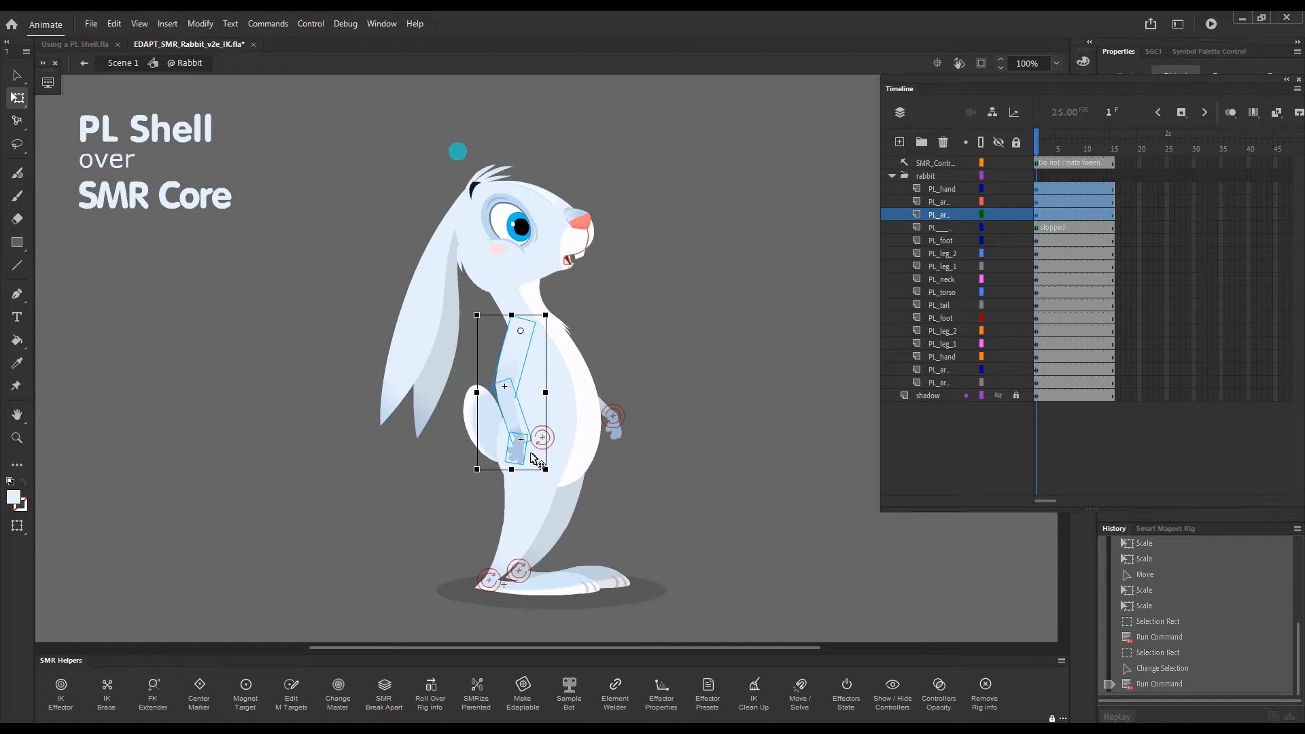
Select the entire far arm with SmartTransform(SMR), rotate it upward about the shoulder, and undo the rotation
{"action": "left_click", "coordinate": [616, 435]}
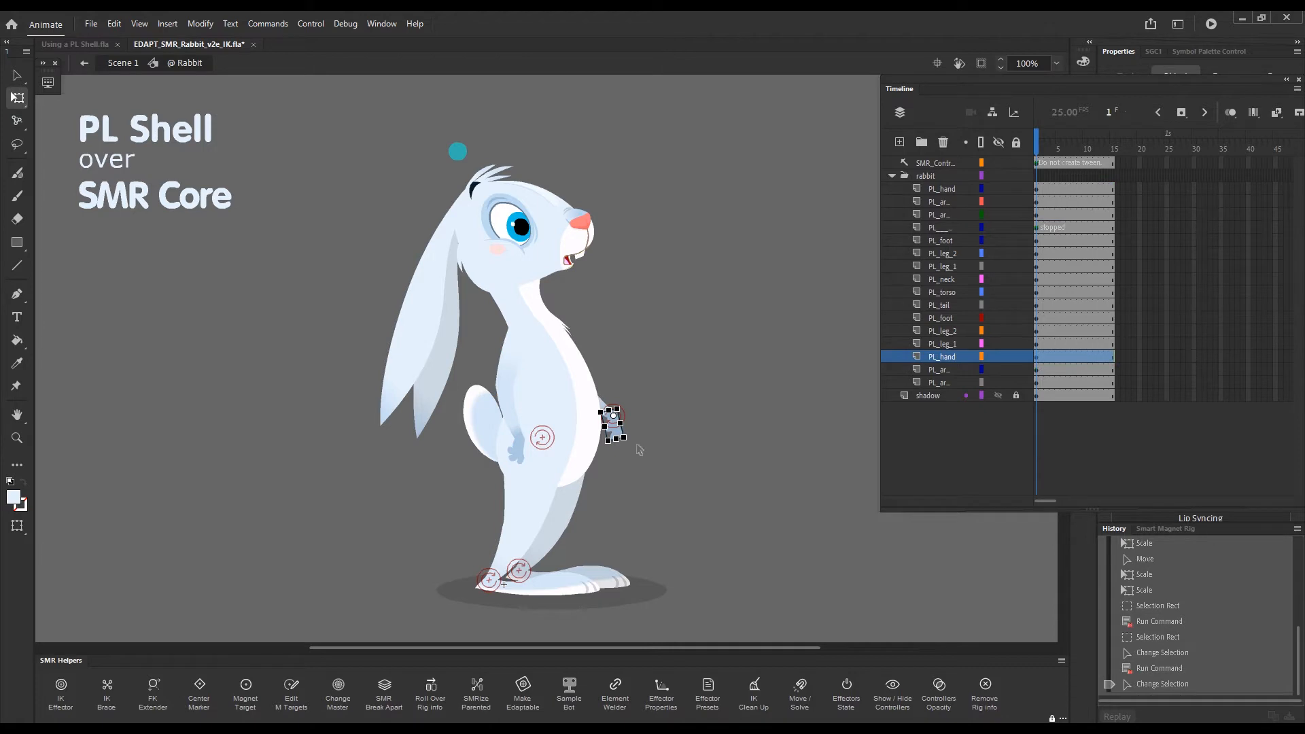
{"action": "key", "text": "shift+1"}
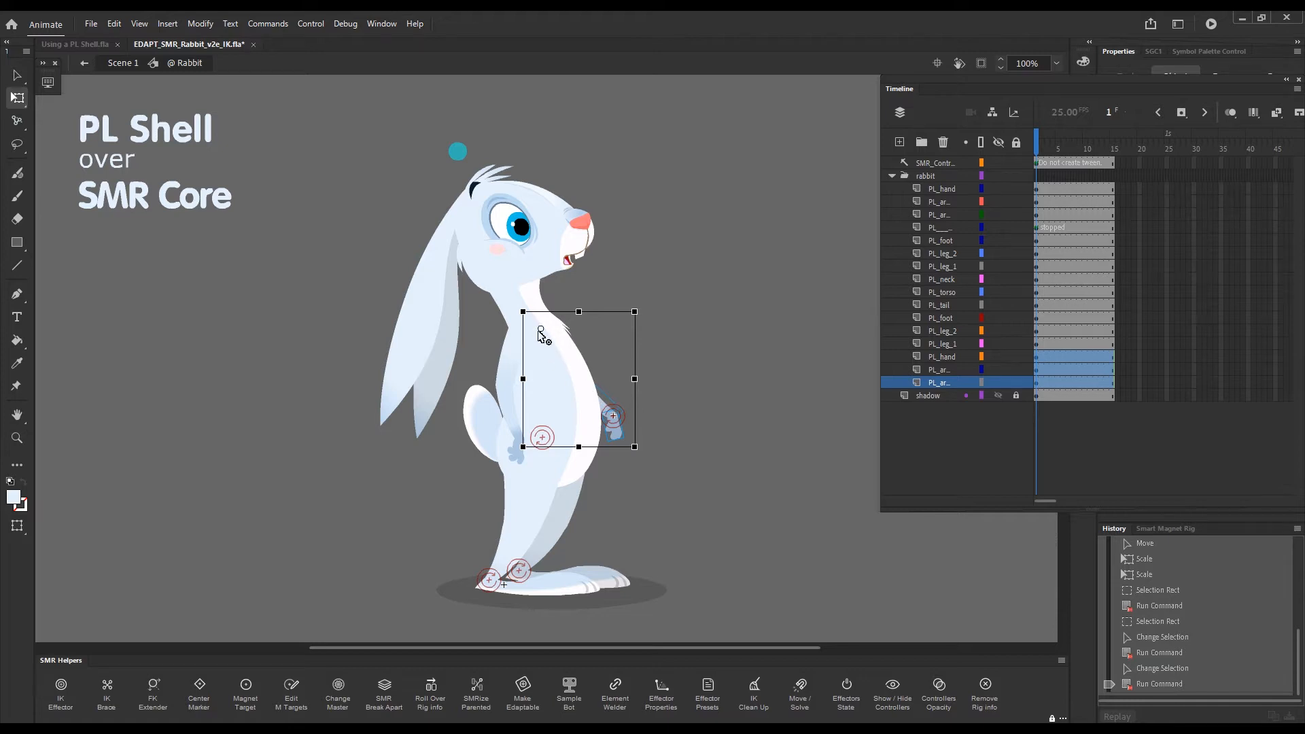
{"action": "left_click_drag", "start_coordinate": [643, 457], "coordinate": [709, 373]}
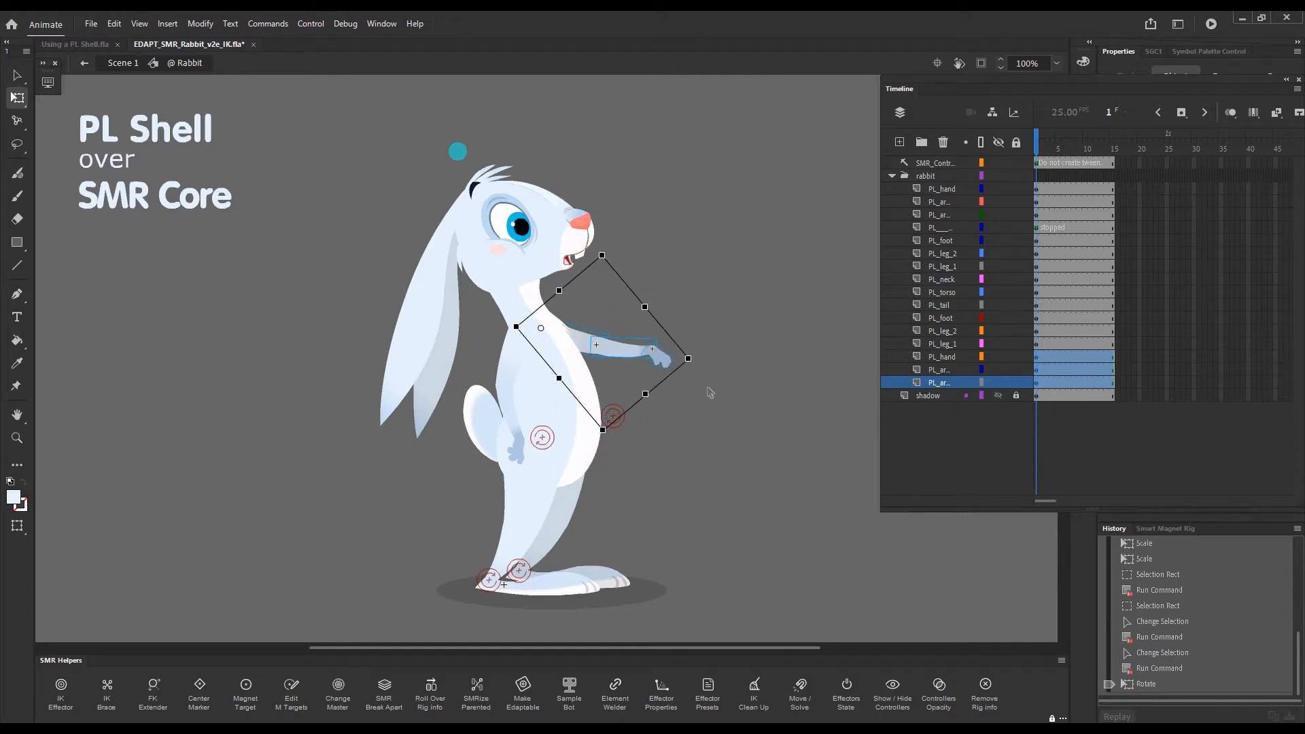
{"action": "key", "text": "ctrl"}
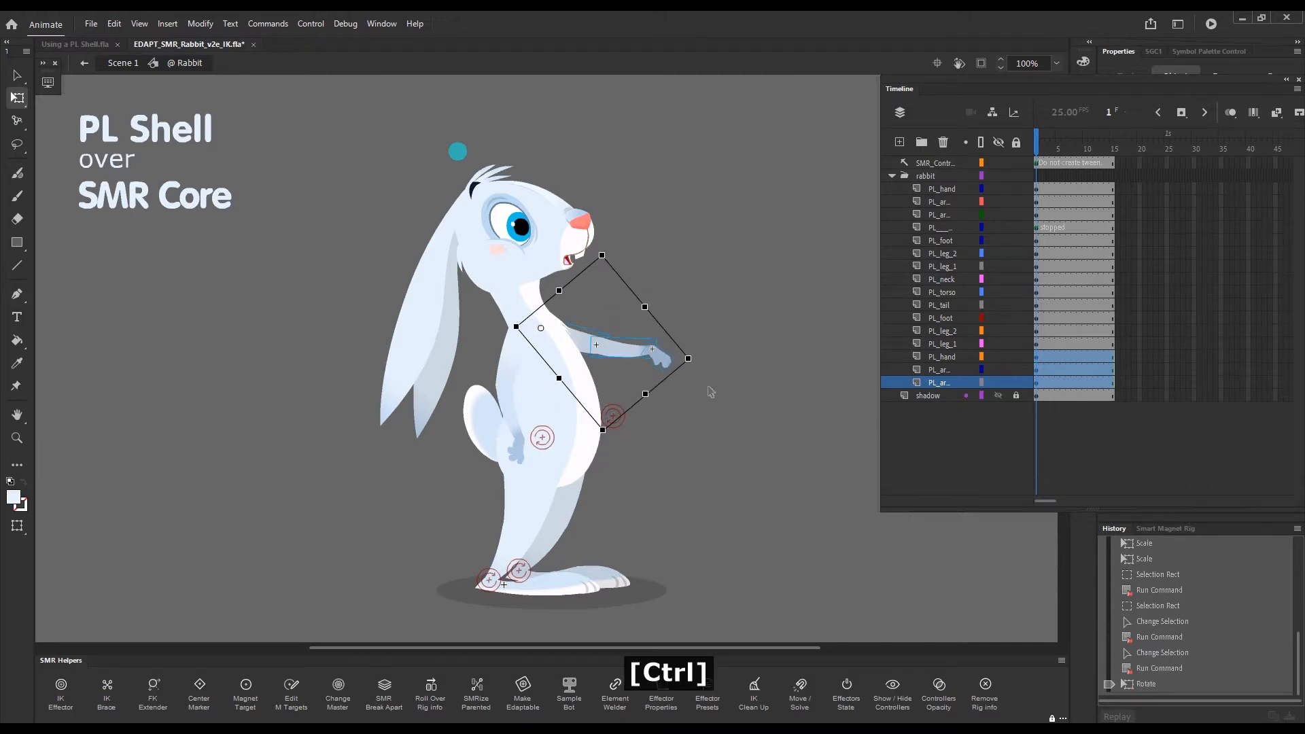
{"action": "key", "text": "ctrl+z"}
{"action": "left_click", "coordinate": [731, 358]}
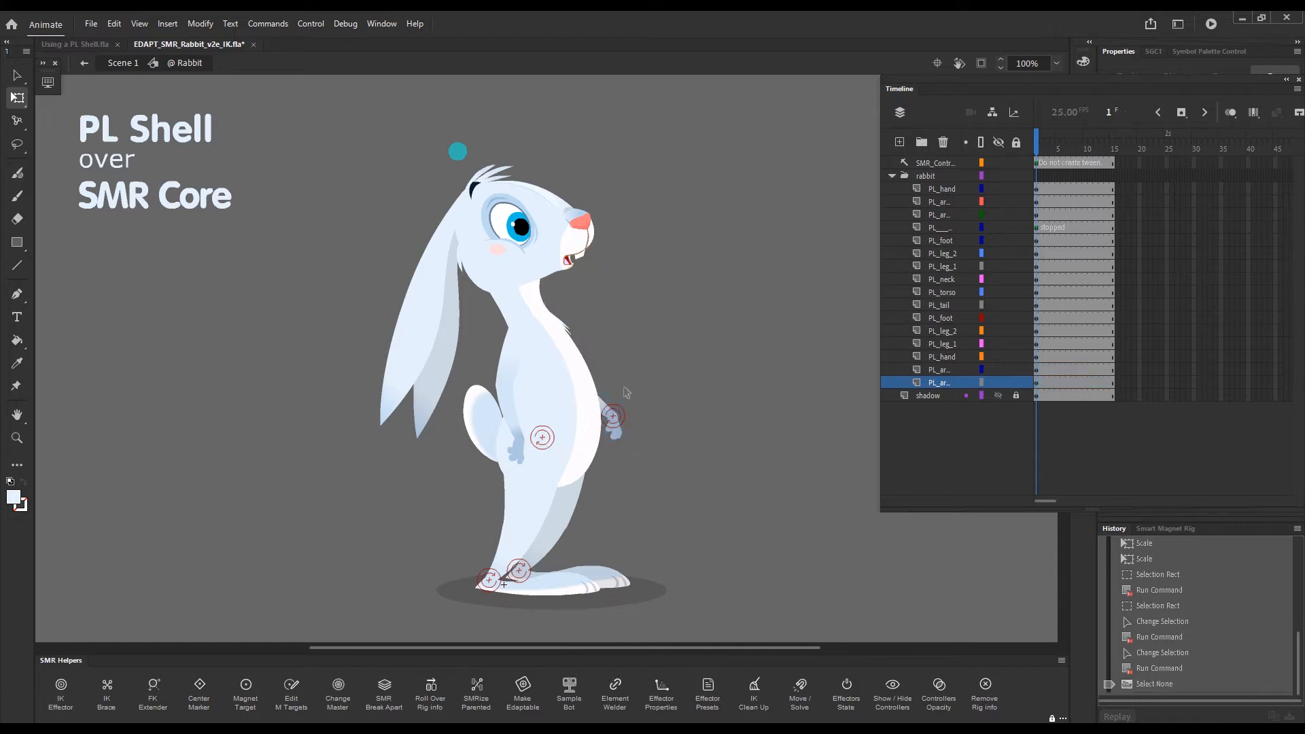
Move the far hand away from the body and snap the far forearm to it with the magnet joint command
{"action": "left_click_drag", "start_coordinate": [620, 435], "coordinate": [738, 399]}
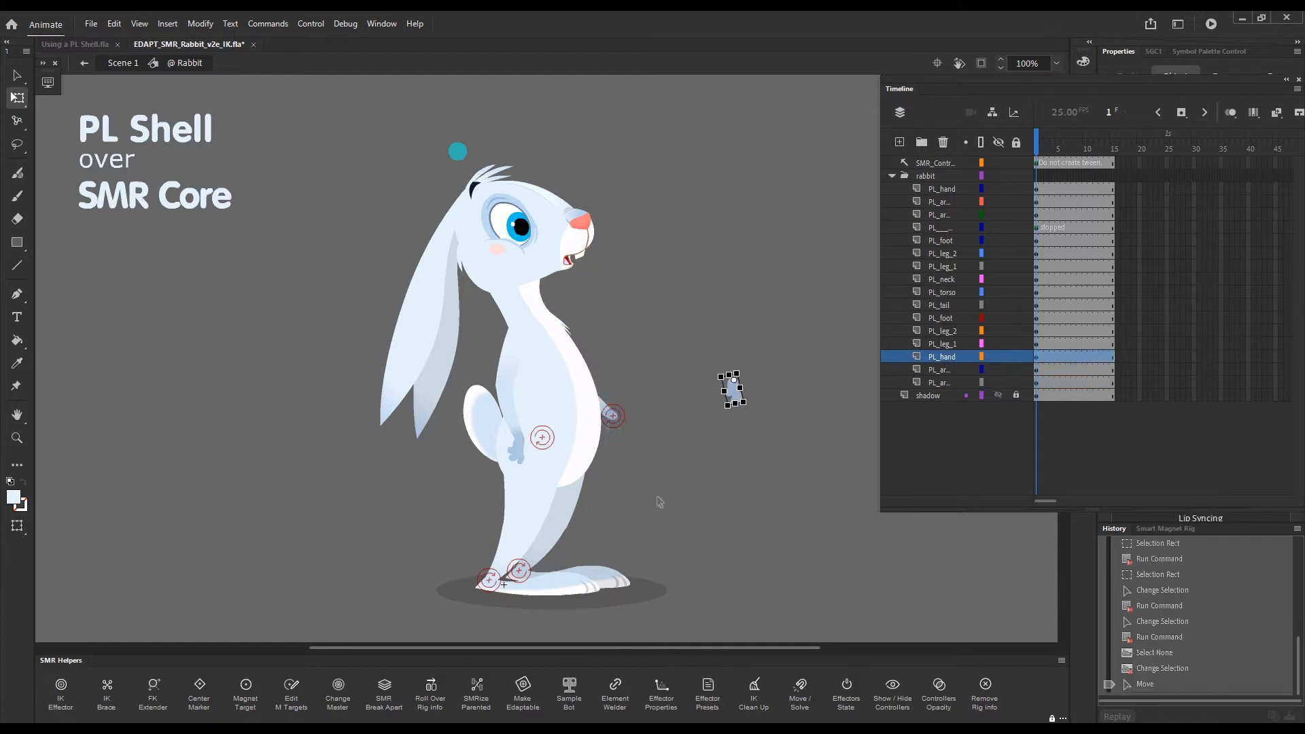
{"action": "left_click_drag", "start_coordinate": [710, 448], "coordinate": [739, 488]}
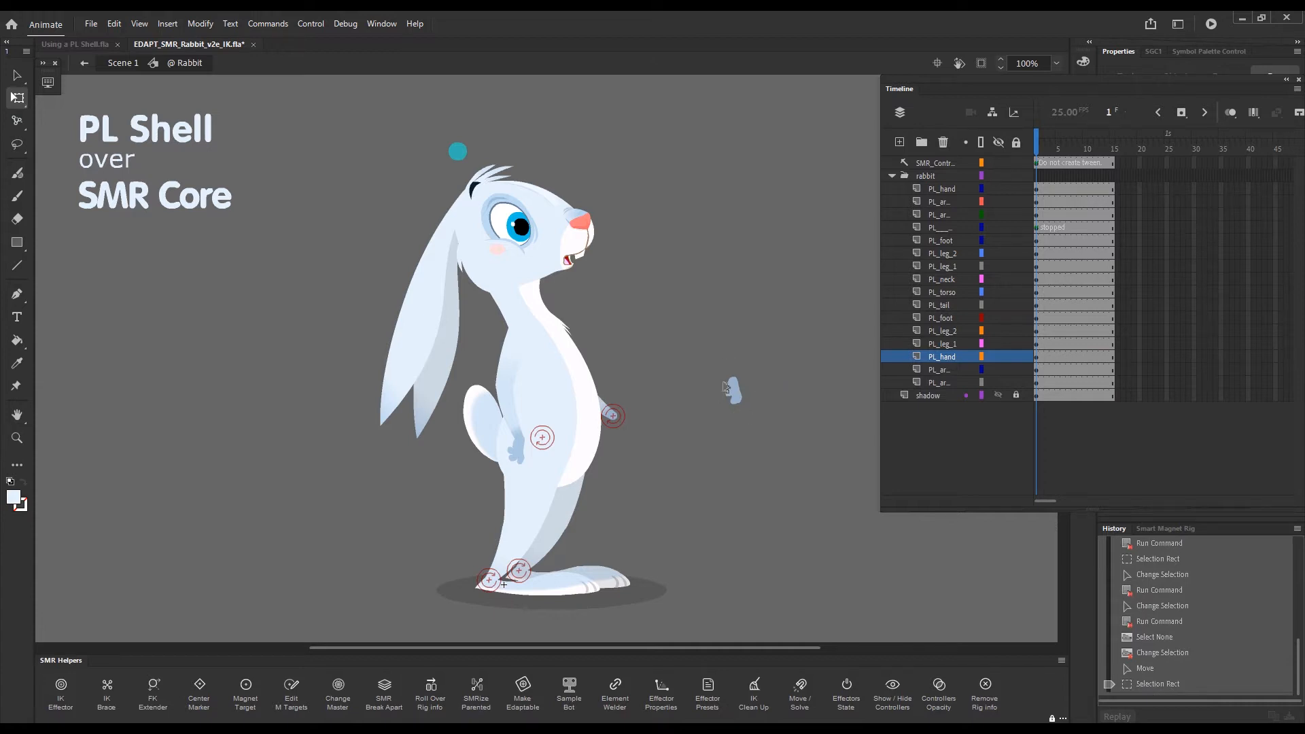
{"action": "left_click", "coordinate": [610, 413]}
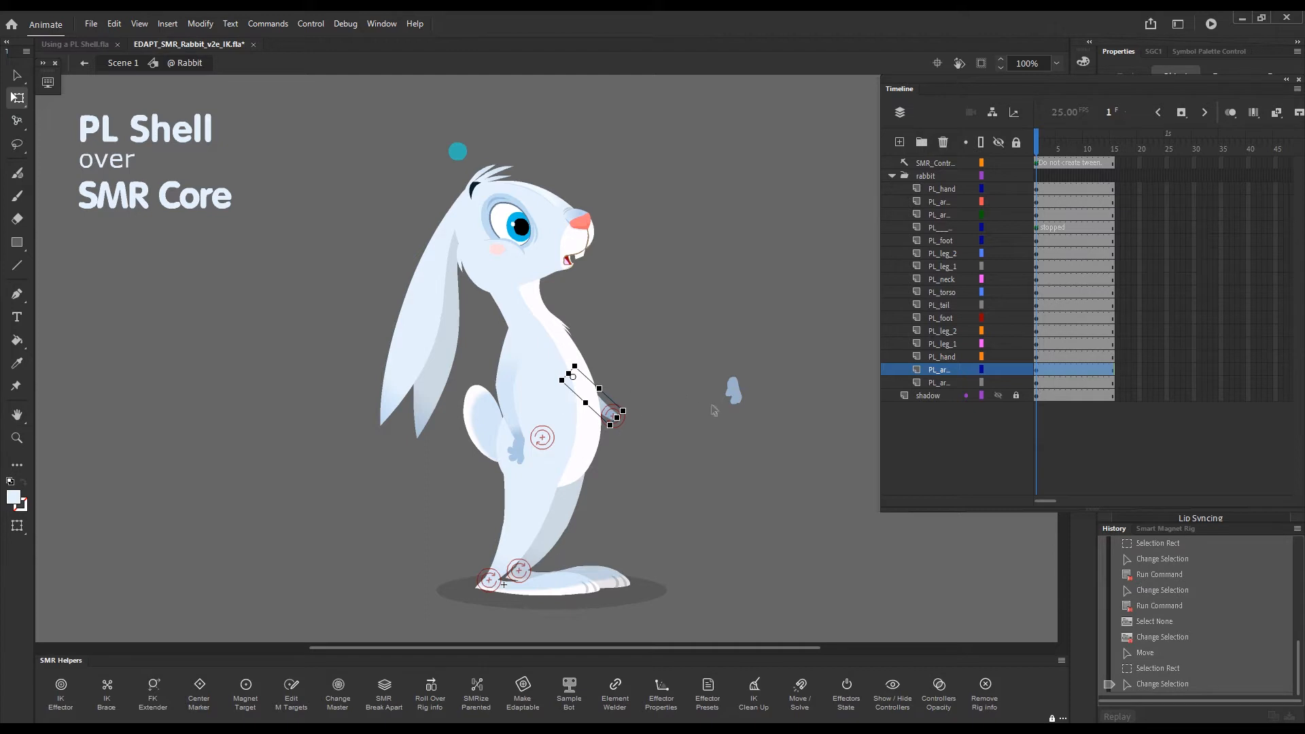
{"action": "key", "text": "ctrl"}
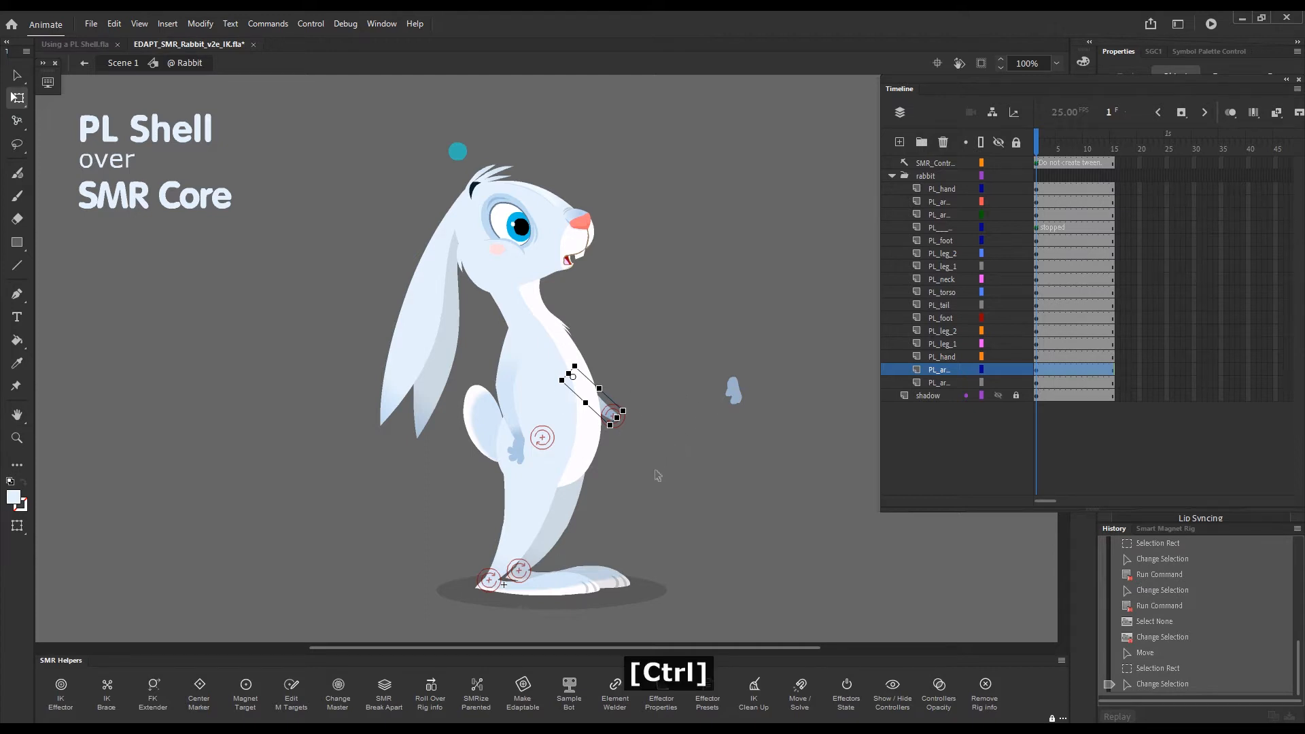
{"action": "key", "text": "ctrl+grave"}
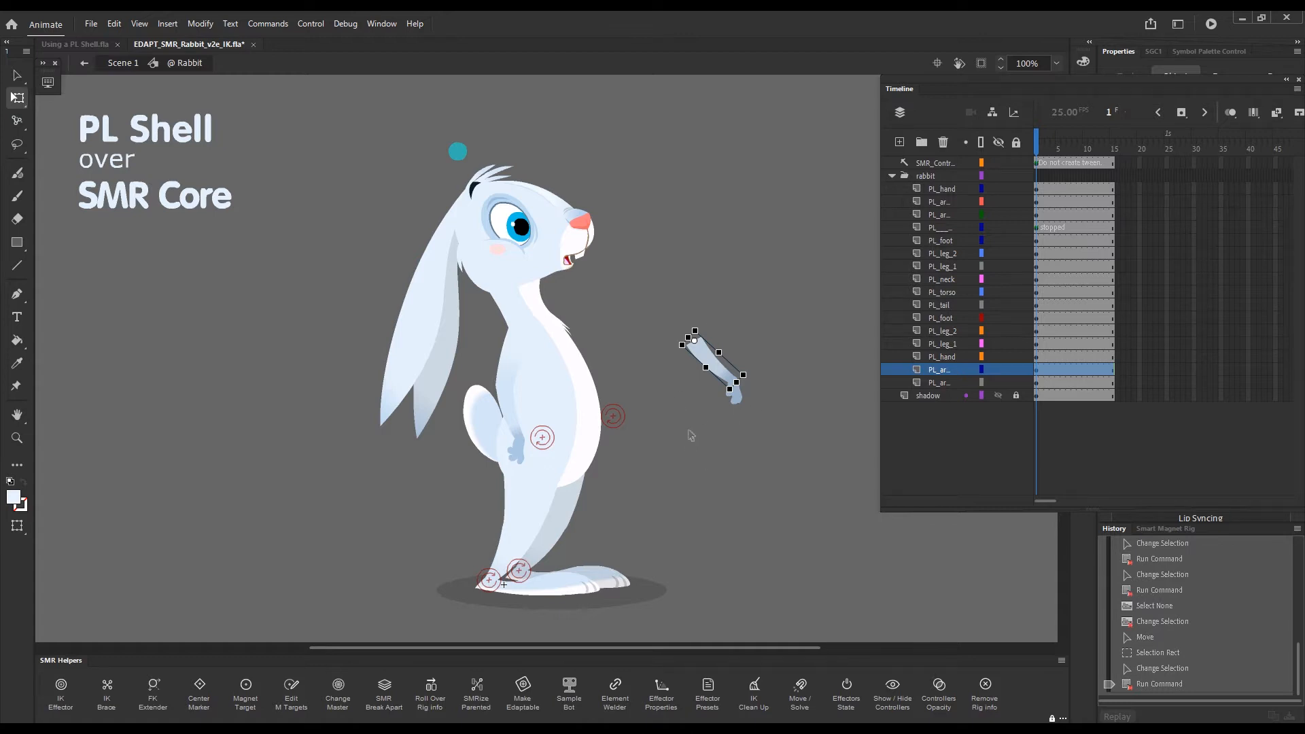
Select the detached far forearm and hand together and snap them back onto the far upper arm
{"action": "left_click_drag", "start_coordinate": [786, 310], "coordinate": [693, 439]}
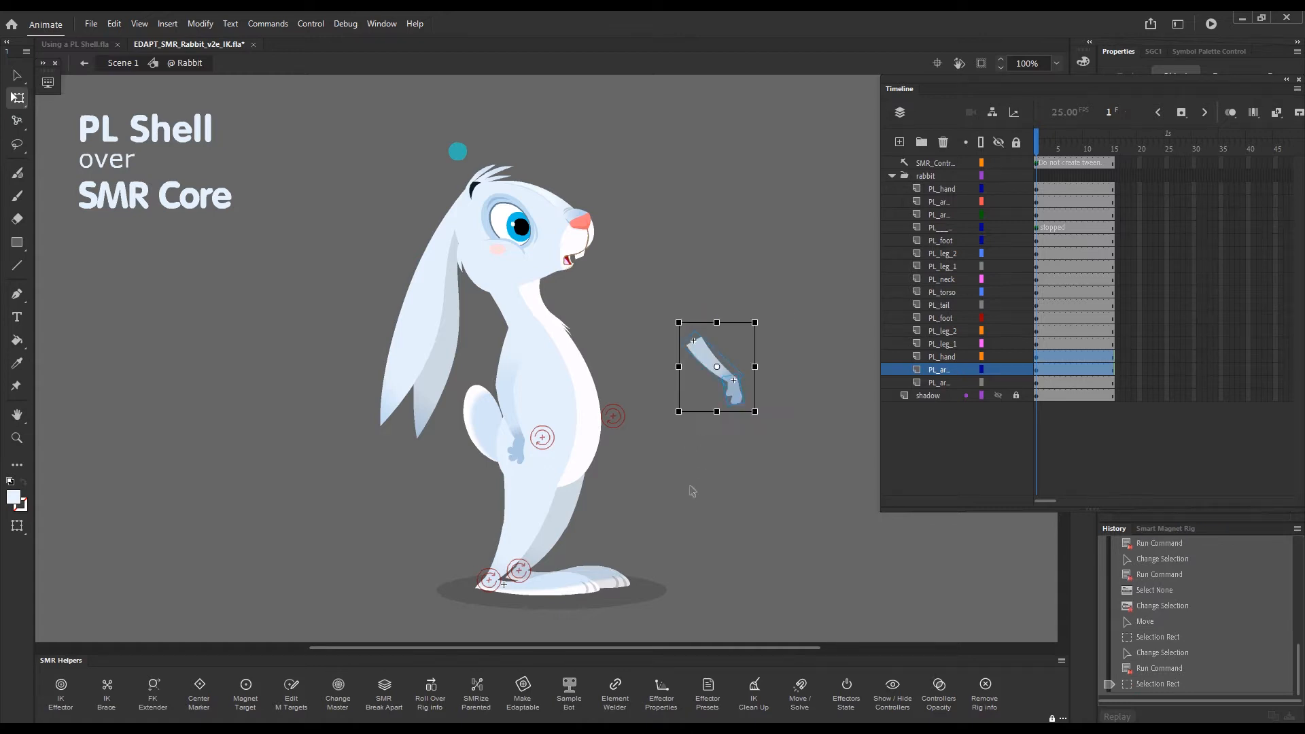
{"action": "key", "text": "ctrl+grave"}
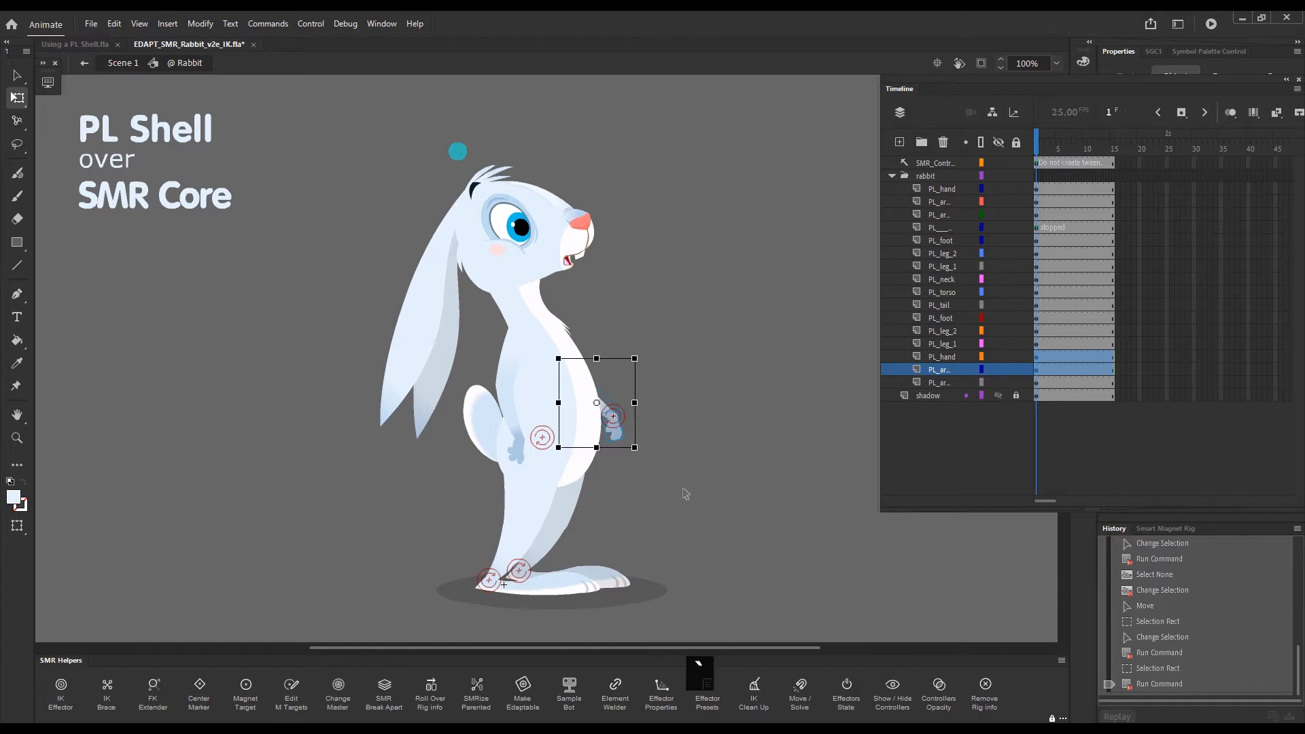
{"action": "left_click", "coordinate": [628, 326]}
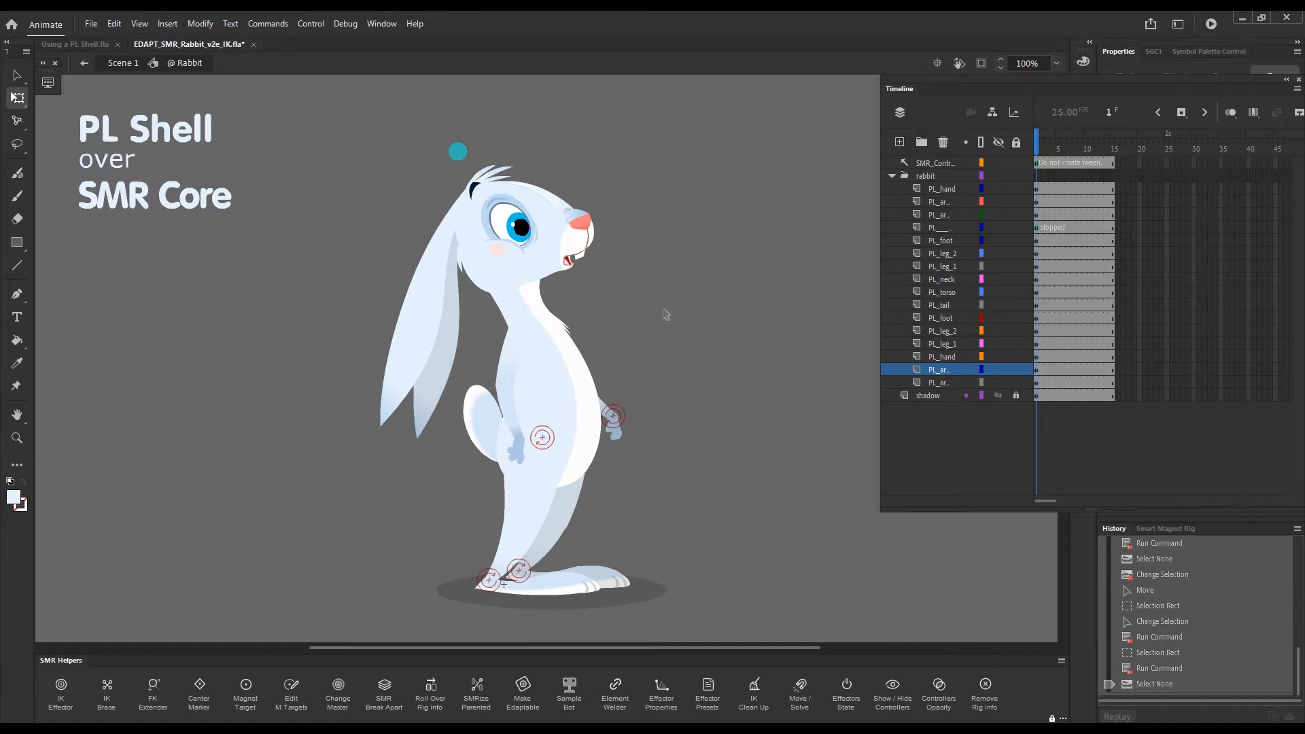
Select all of the rabbit's body parts on the stage and run LayerParentingToggle(SMR) on them
{"action": "left_click_drag", "start_coordinate": [719, 144], "coordinate": [342, 559]}
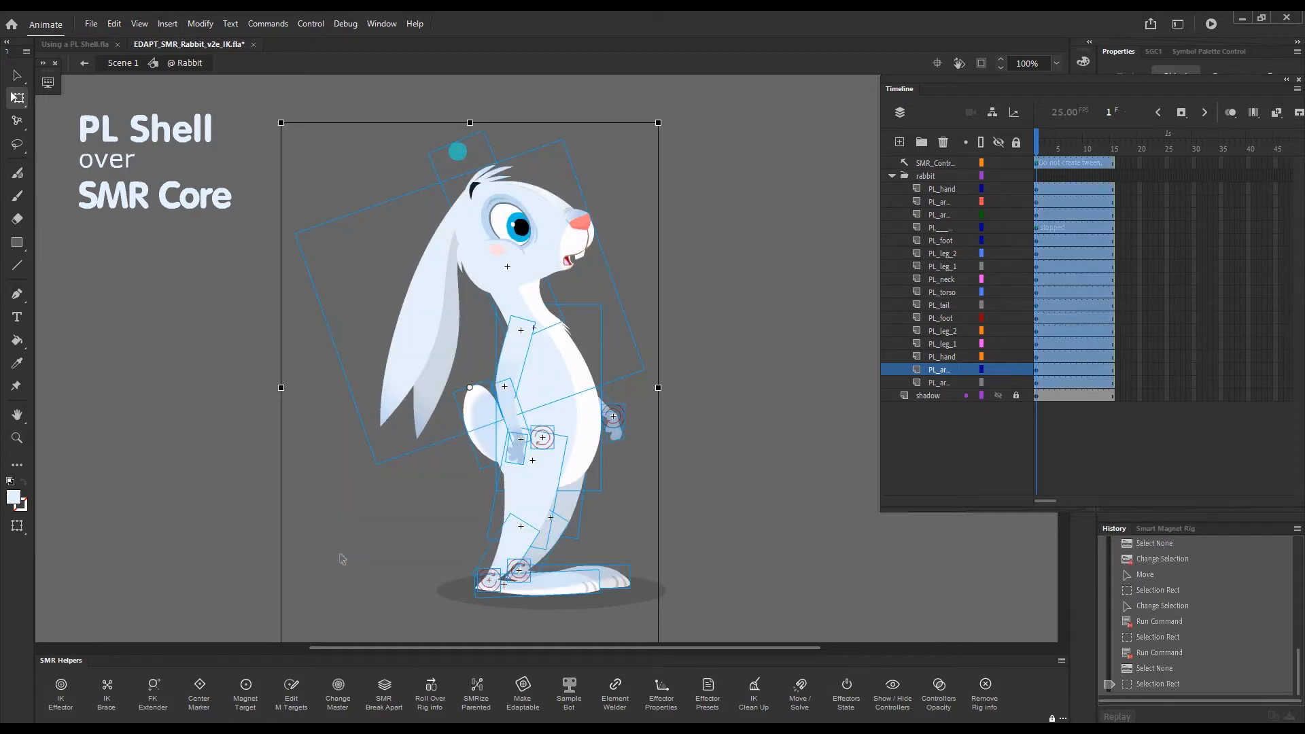
{"action": "left_click_drag", "start_coordinate": [721, 281], "coordinate": [755, 401]}
{"action": "left_click_drag", "start_coordinate": [753, 120], "coordinate": [329, 604]}
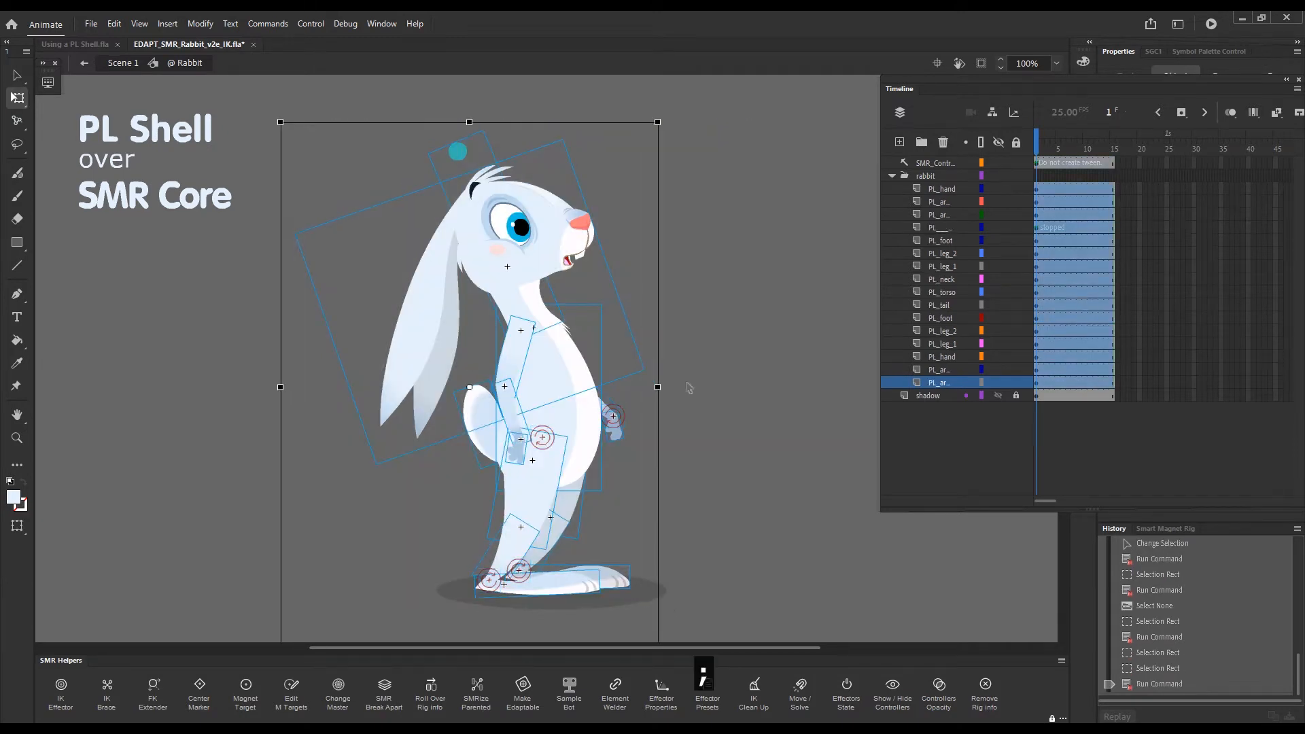
Deselect the body parts and try to pose the rabbit's near upper arm and neck with KineFlex over the layer-parenting shell
{"action": "left_click_drag", "start_coordinate": [711, 310], "coordinate": [736, 430]}
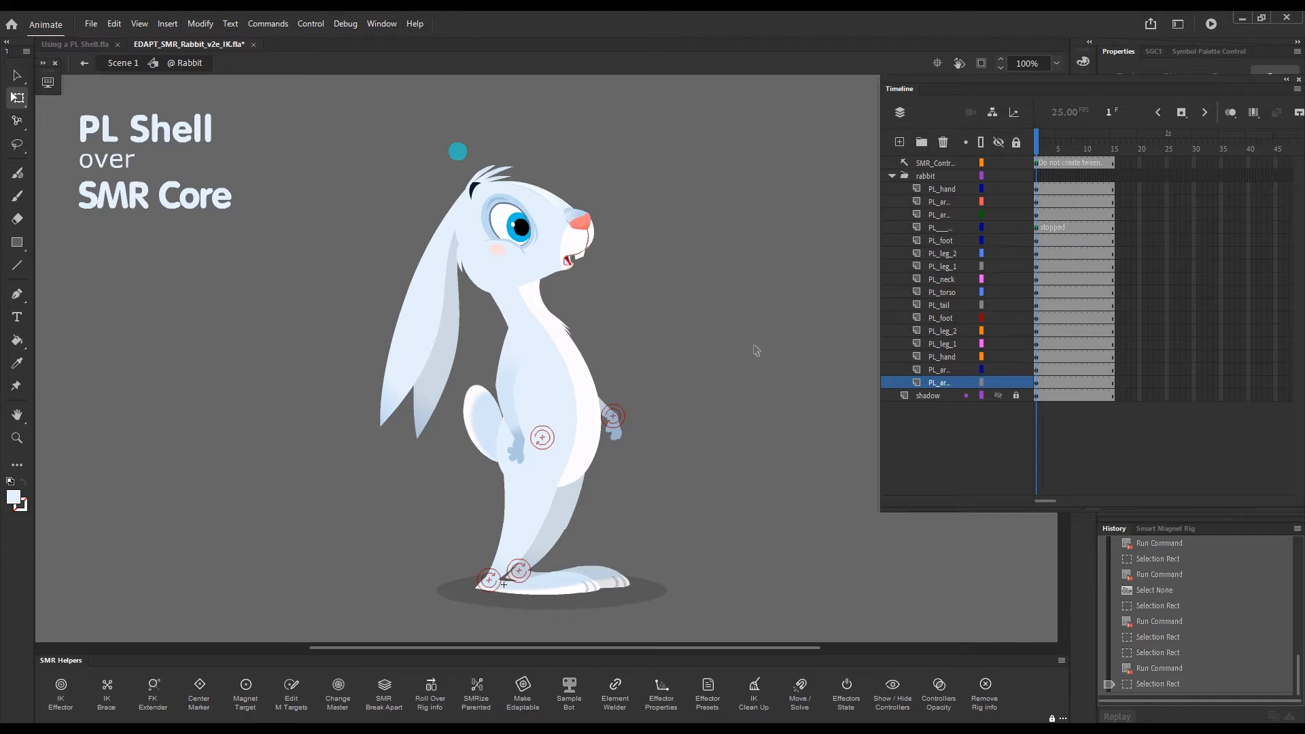
{"action": "key", "text": "g"}
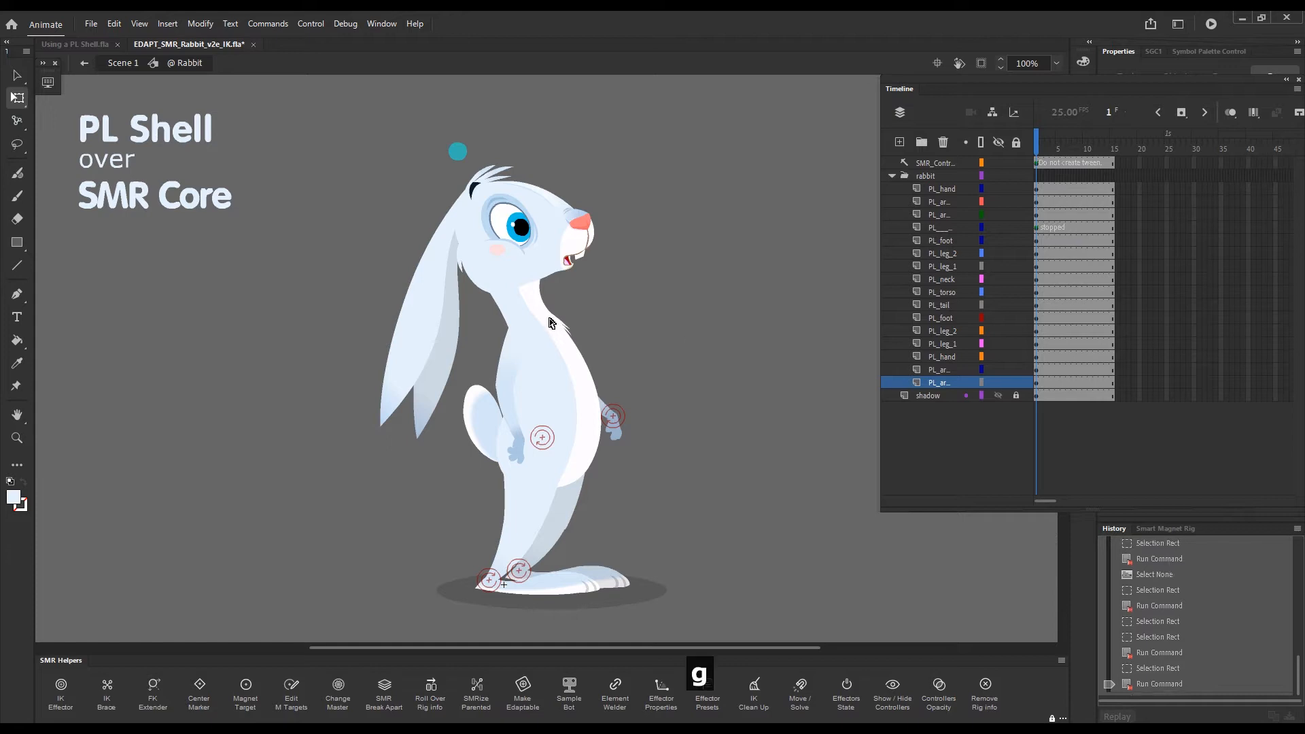
{"action": "left_click", "coordinate": [513, 372]}
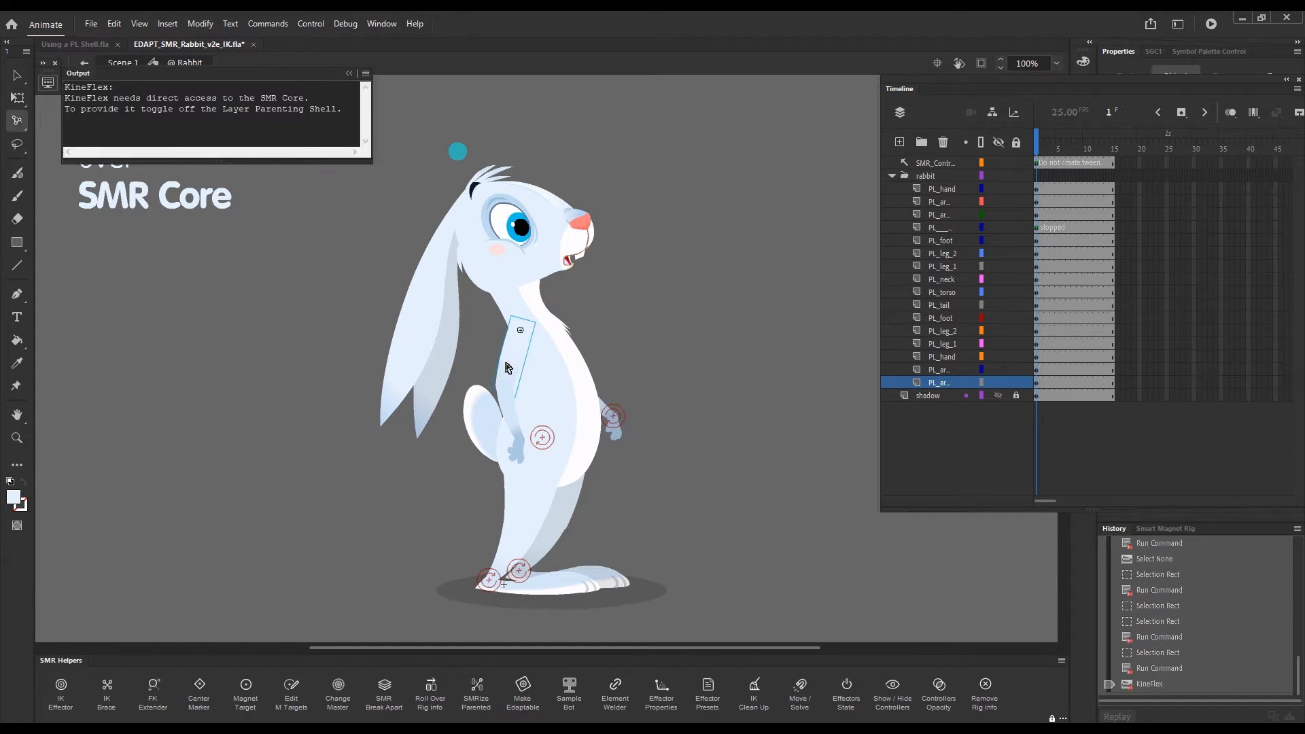
{"action": "left_click", "coordinate": [545, 307]}
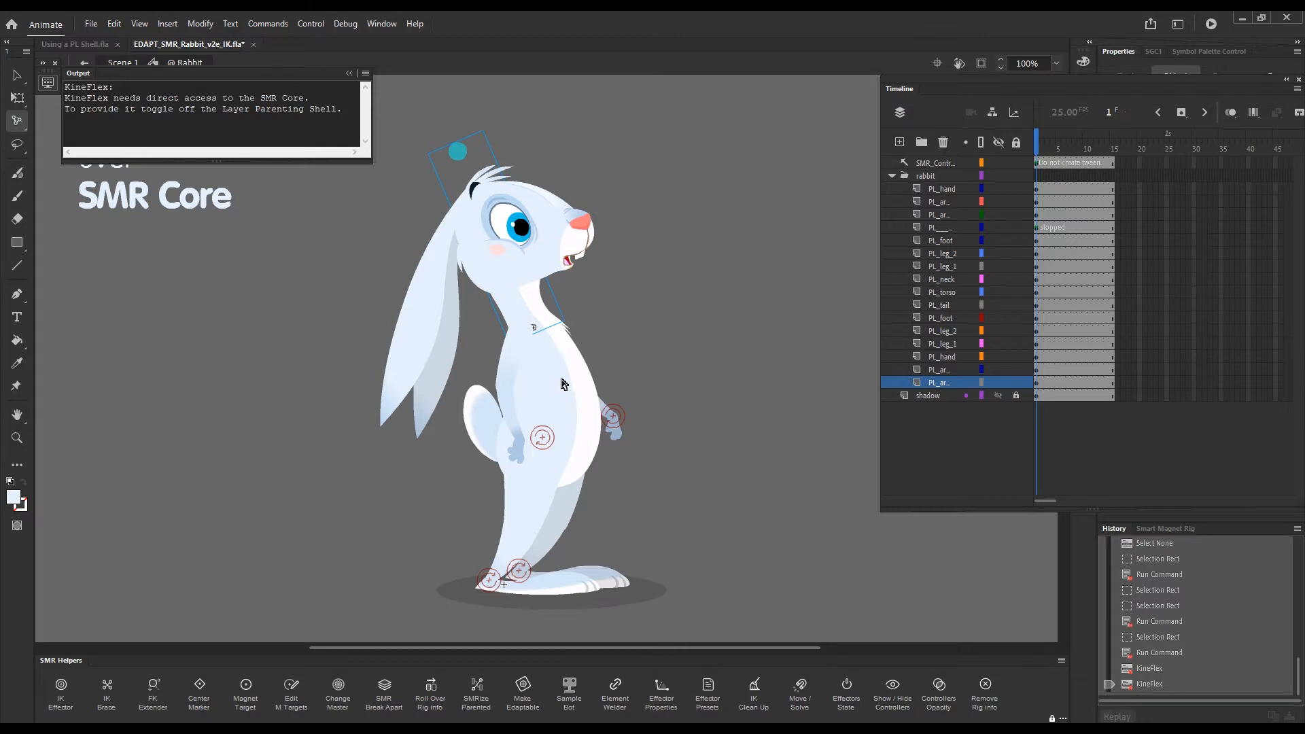
Select all of the rabbit's body parts and switch their layer-parenting shell off, leaving nothing selected
{"action": "key", "text": "v"}
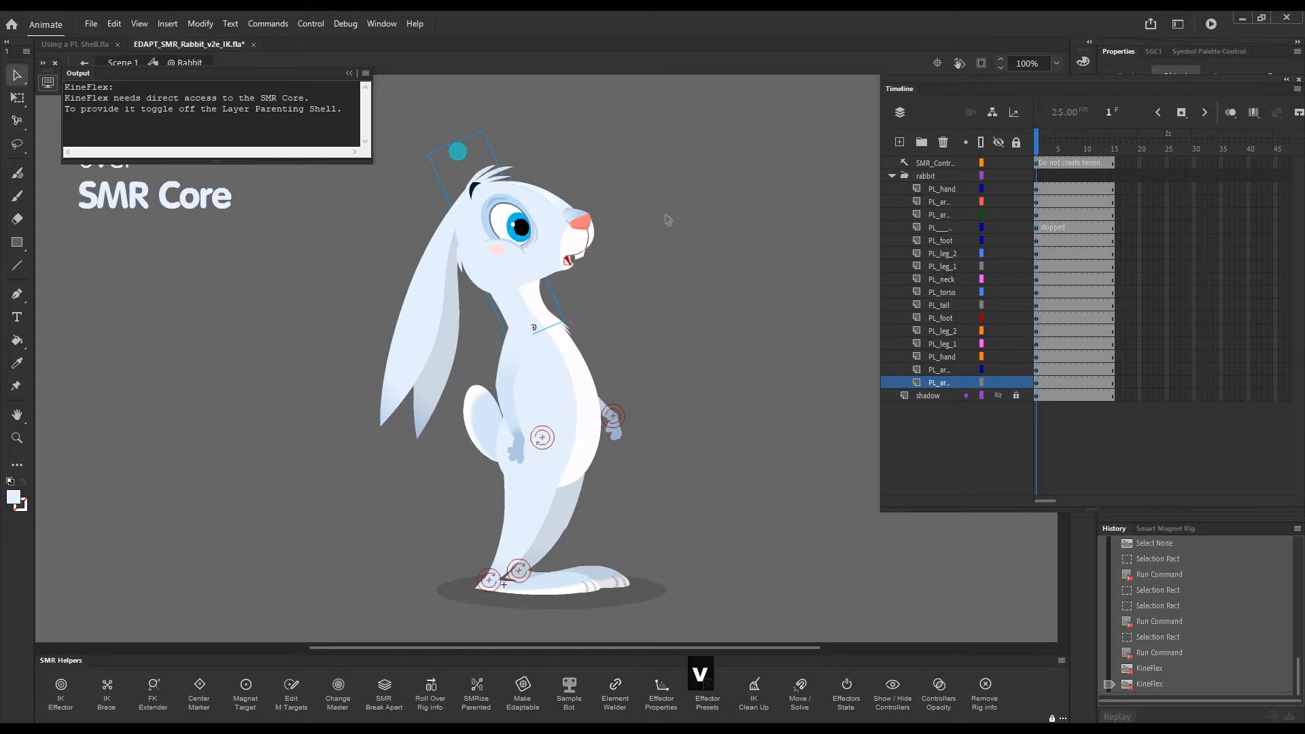
{"action": "left_click_drag", "start_coordinate": [686, 163], "coordinate": [347, 604]}
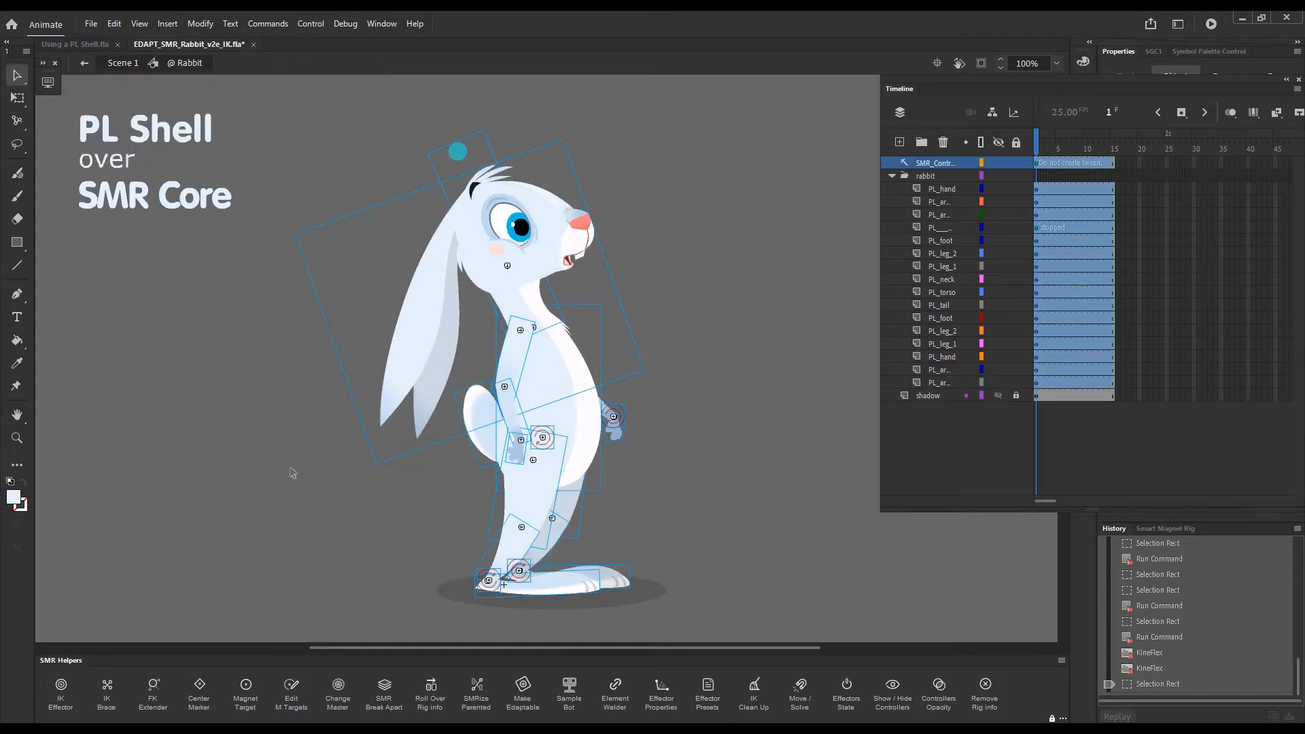
{"action": "key", "text": "semicolon"}
{"action": "left_click_drag", "start_coordinate": [734, 248], "coordinate": [718, 382]}
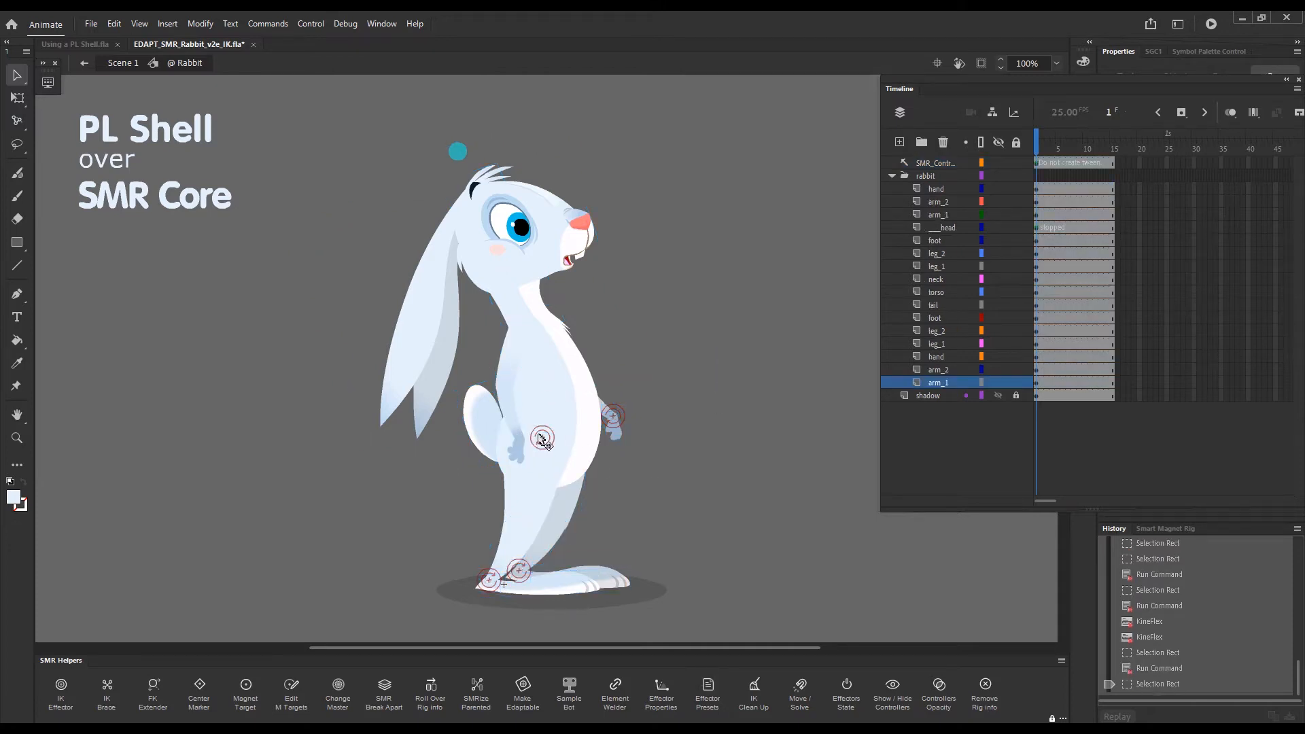
Shift the near hand's IK effector slightly forward with KineFlex, then test lowering the torso and undo the torso move
{"action": "key", "text": "g"}
{"action": "mouse_move", "coordinate": [542, 442]}
{"action": "left_mouse_down"}
{"action": "mouse_move", "coordinate": [567, 429]}
{"action": "mouse_move", "coordinate": [561, 439]}
{"action": "mouse_move", "coordinate": [555, 427]}
{"action": "left_mouse_up"}
{"action": "key", "text": "j"}
{"action": "mouse_move", "coordinate": [564, 375]}
{"action": "left_mouse_down"}
{"action": "mouse_move", "coordinate": [549, 413]}
{"action": "mouse_move", "coordinate": [568, 397]}
{"action": "left_mouse_up"}
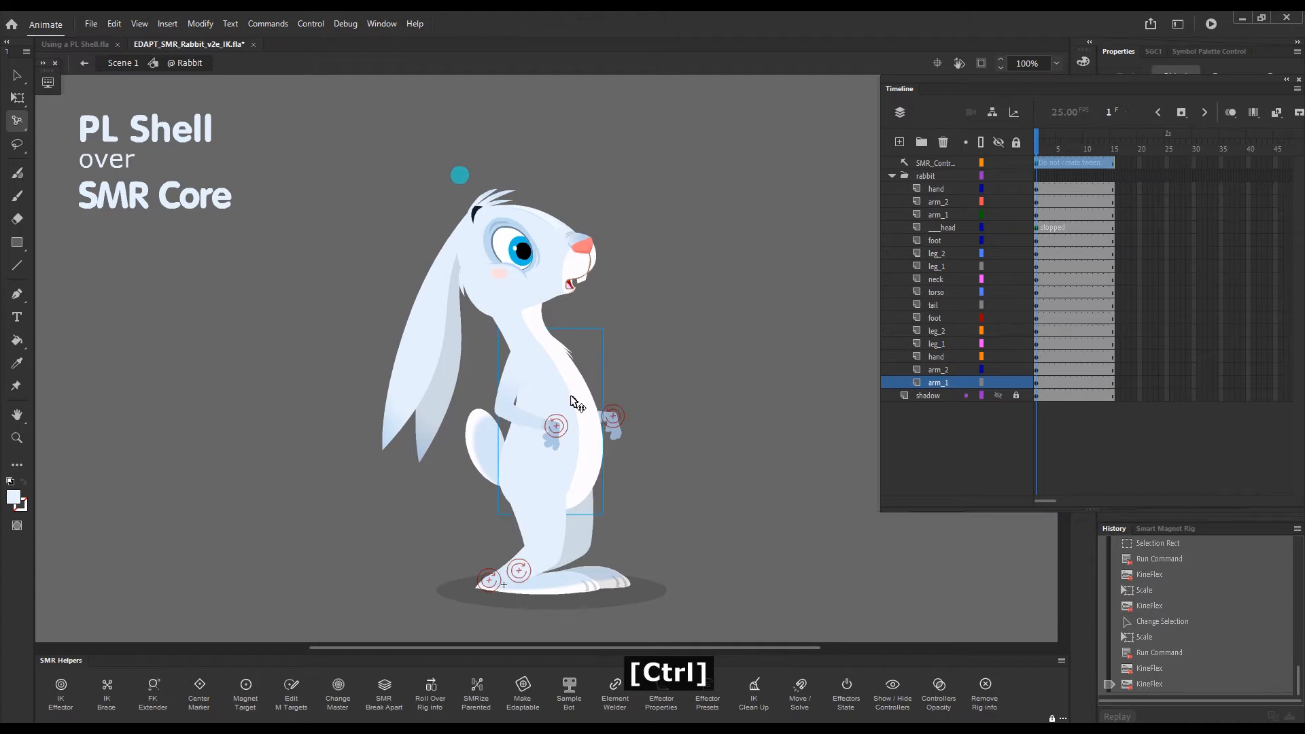
{"action": "key", "text": "ctrl+z"}
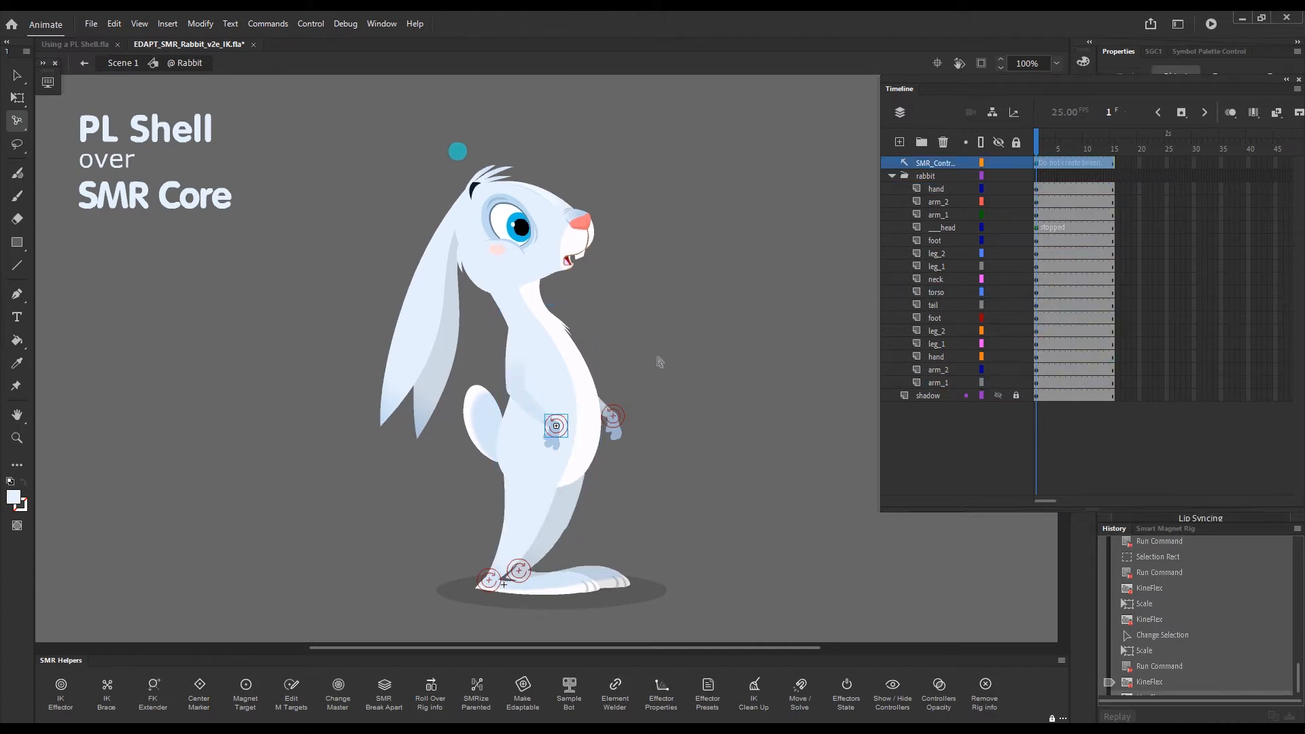
Insert keyframes on all rabbit layers at frame 12 and pull the torso back and down with KineFlex
{"action": "left_click", "coordinate": [1096, 178]}
{"action": "key", "text": "x"}
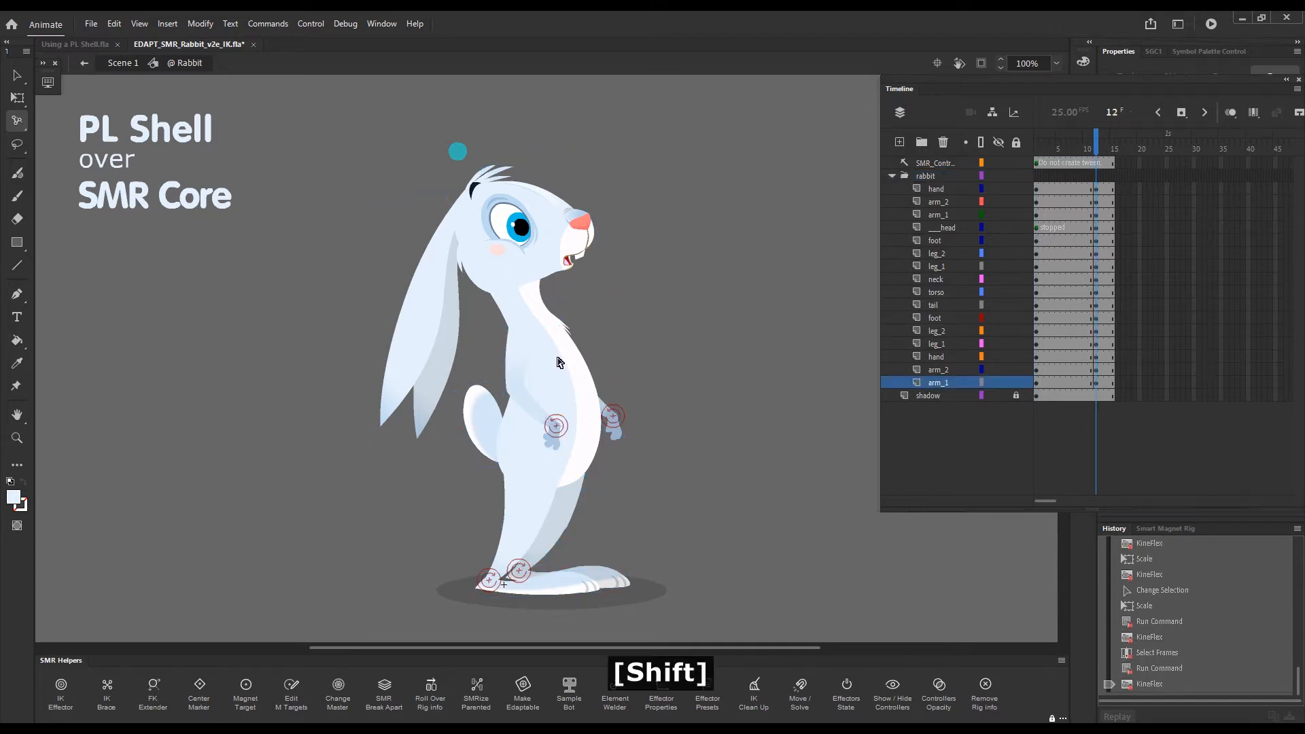
{"action": "left_click_drag", "start_coordinate": [556, 363], "coordinate": [538, 391]}
Adjust both hand effectors, the neck, tail and torso into a deeper crouch on frame 12 and compare it with the earlier frames
{"action": "left_click", "coordinate": [555, 425], "text": "alt+shift"}
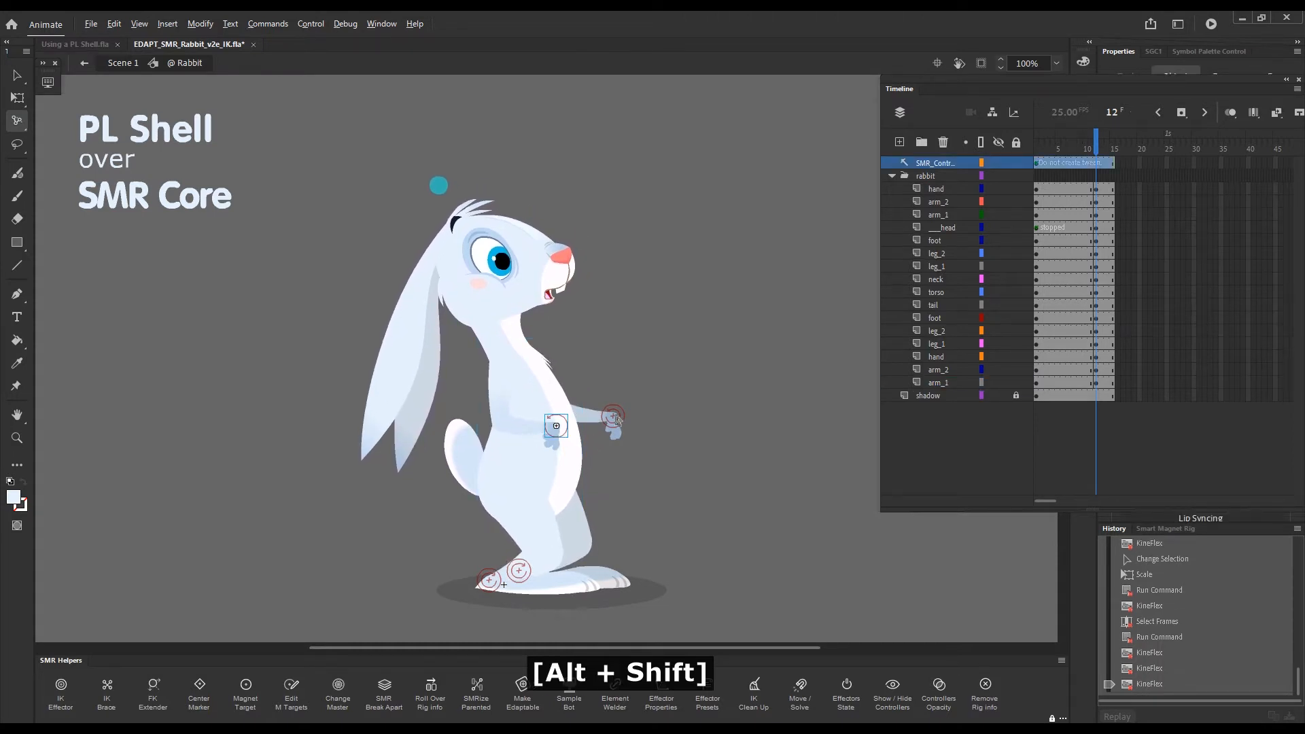
{"action": "left_click_drag", "start_coordinate": [559, 434], "coordinate": [564, 471]}
{"action": "left_click_drag", "start_coordinate": [613, 426], "coordinate": [580, 441]}
{"action": "left_click_drag", "start_coordinate": [534, 388], "coordinate": [524, 204]}
{"action": "left_click_drag", "start_coordinate": [462, 420], "coordinate": [479, 417]}
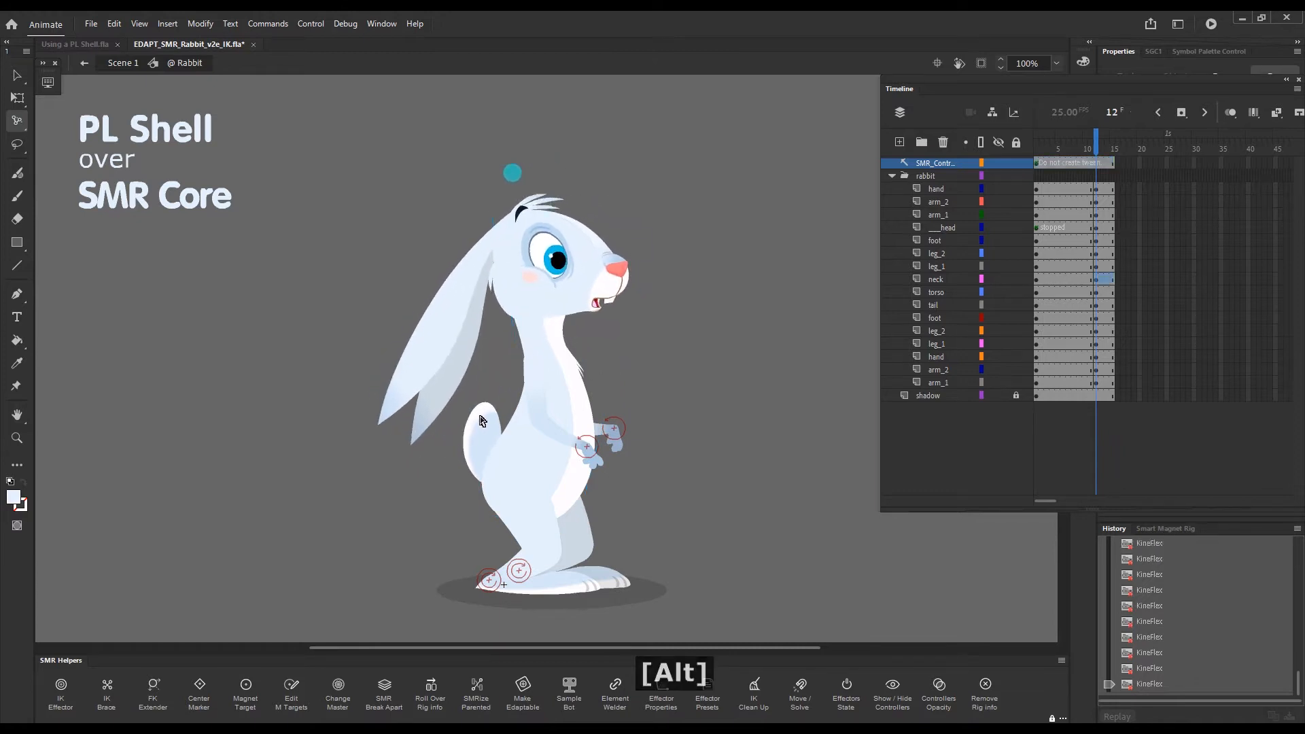
{"action": "left_click_drag", "start_coordinate": [569, 385], "coordinate": [582, 452]}
{"action": "left_click", "coordinate": [1097, 145]}
{"action": "left_click", "coordinate": [1098, 149]}
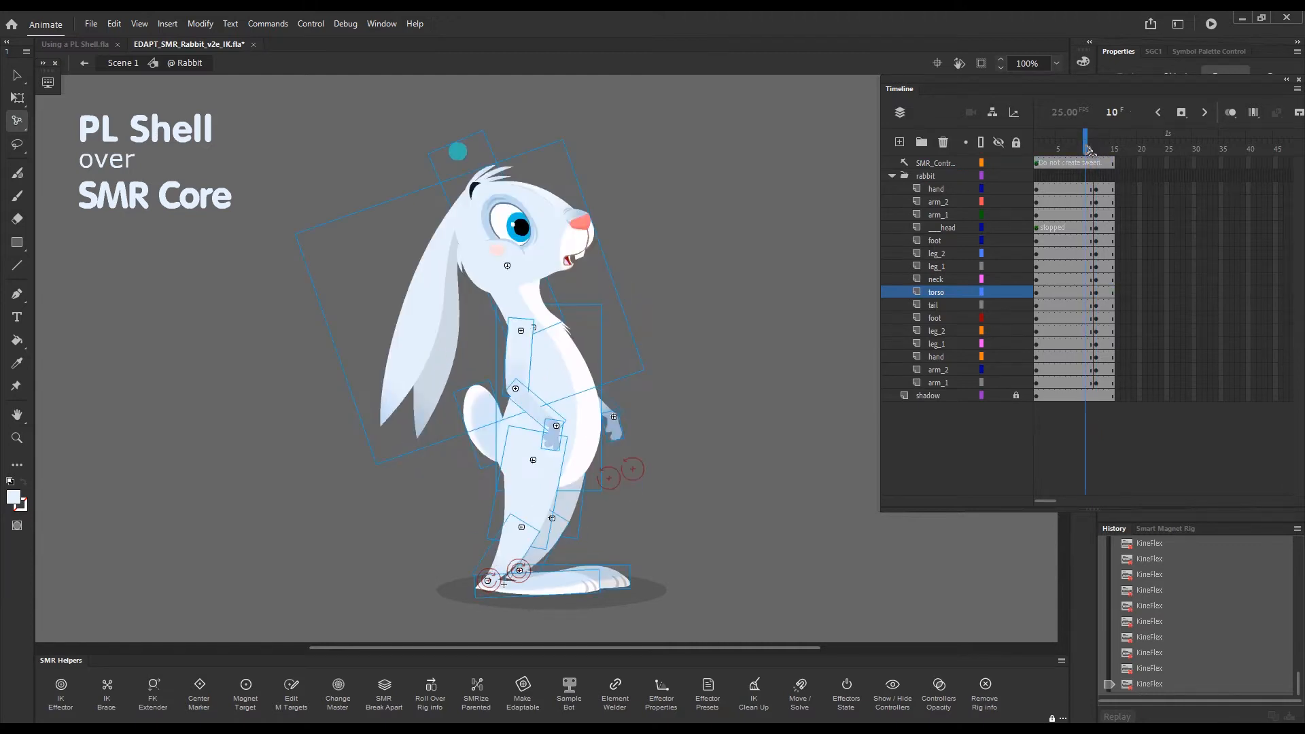
Refine the crouch on frame 12 by moving the far hand, leaning the neck and head forward, and rotating the tail
{"action": "left_click_drag", "start_coordinate": [590, 468], "coordinate": [617, 451]}
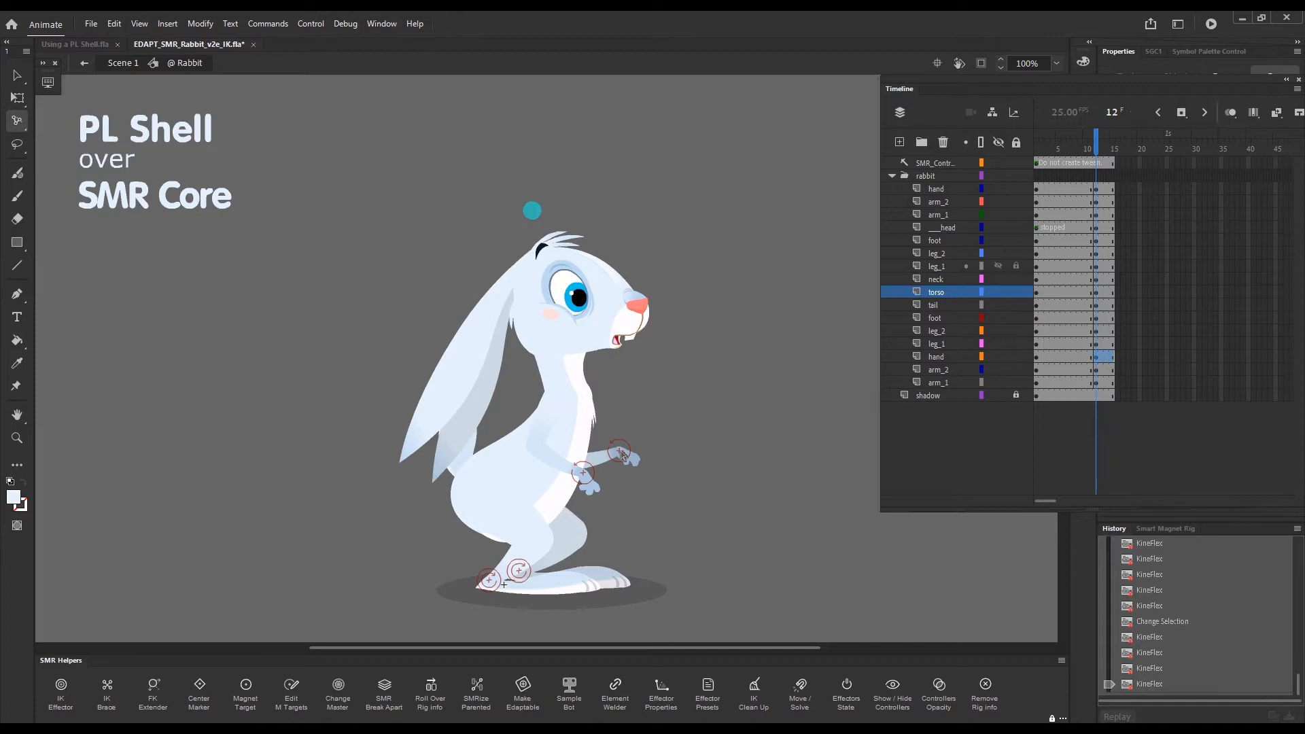
{"action": "left_click_drag", "start_coordinate": [481, 433], "coordinate": [494, 440]}
{"action": "left_click_drag", "start_coordinate": [544, 223], "coordinate": [588, 219]}
{"action": "left_click_drag", "start_coordinate": [647, 321], "coordinate": [649, 332]}
{"action": "left_click_drag", "start_coordinate": [576, 213], "coordinate": [585, 213]}
{"action": "left_click_drag", "start_coordinate": [642, 323], "coordinate": [646, 331]}
{"action": "left_click_drag", "start_coordinate": [477, 418], "coordinate": [488, 420]}
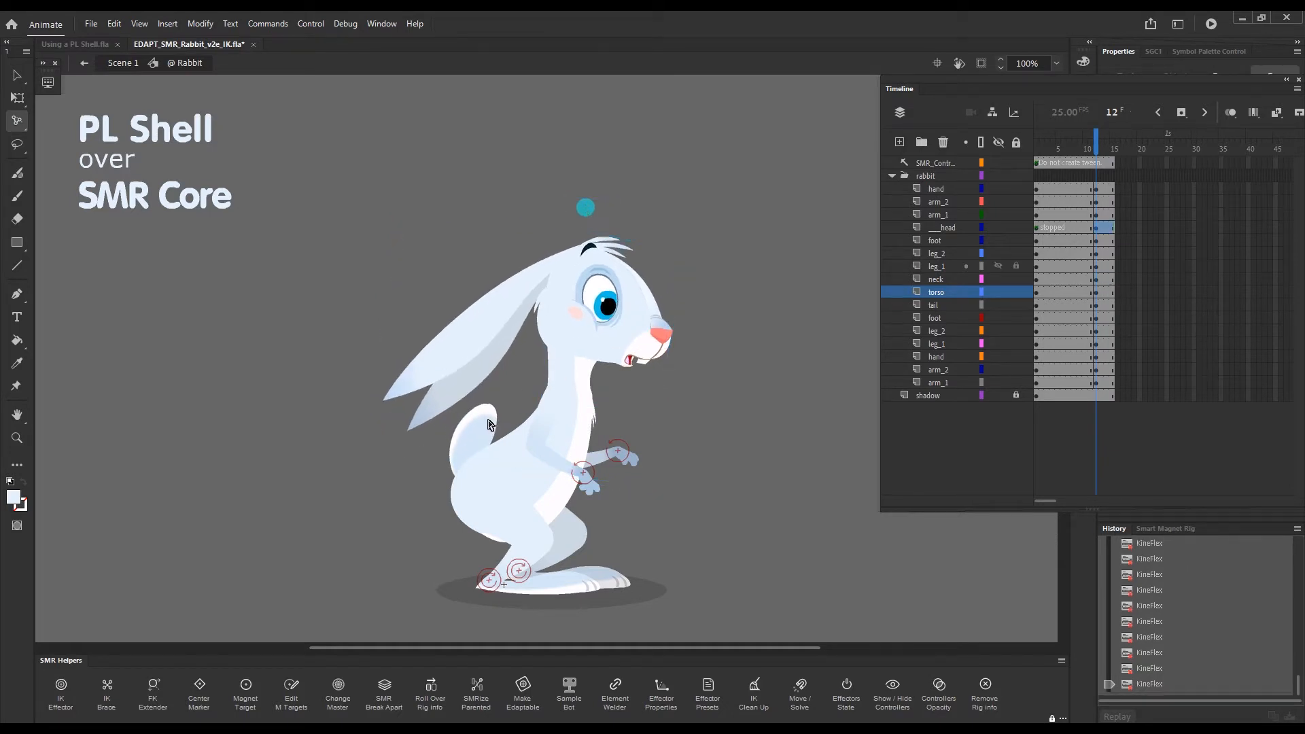
Fine-tune the position of both hand effectors and the angle of the far hand on frame 12
{"action": "left_click", "coordinate": [597, 464]}
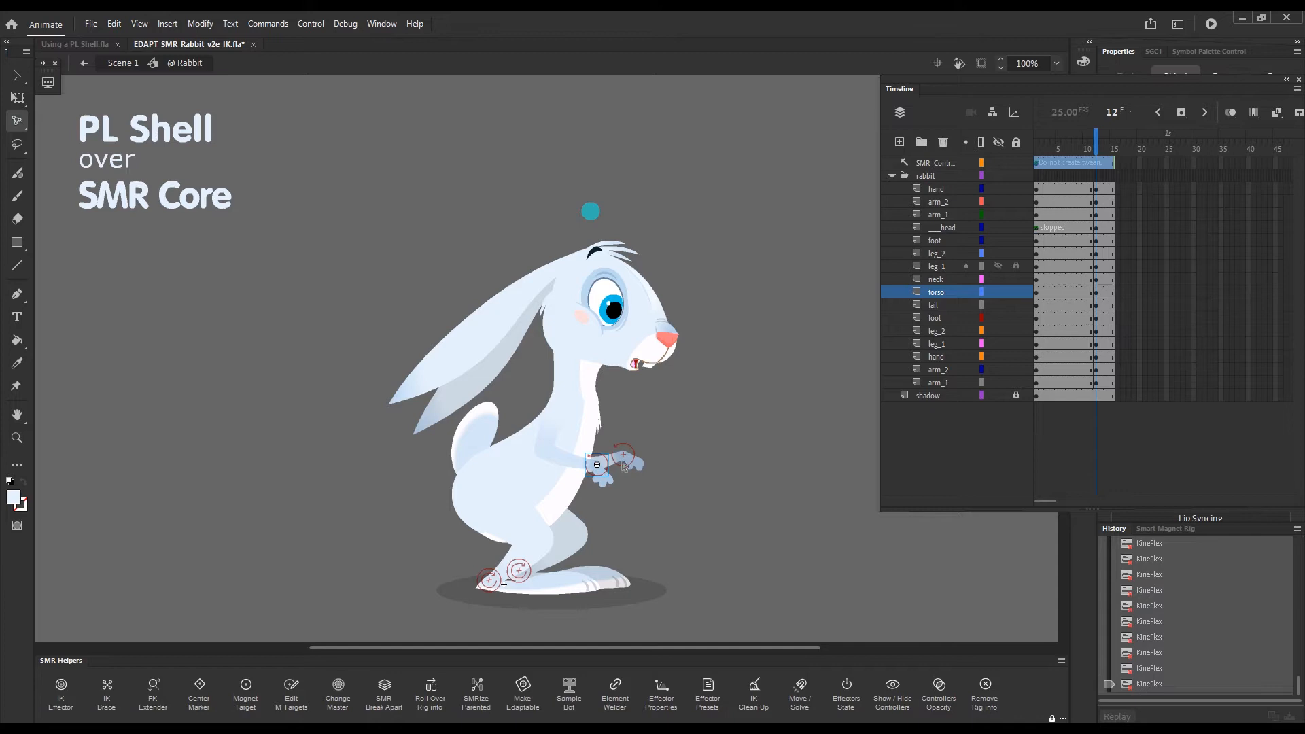
{"action": "left_click", "coordinate": [625, 453]}
{"action": "left_click", "coordinate": [644, 468]}
{"action": "key", "text": "shift+1"}
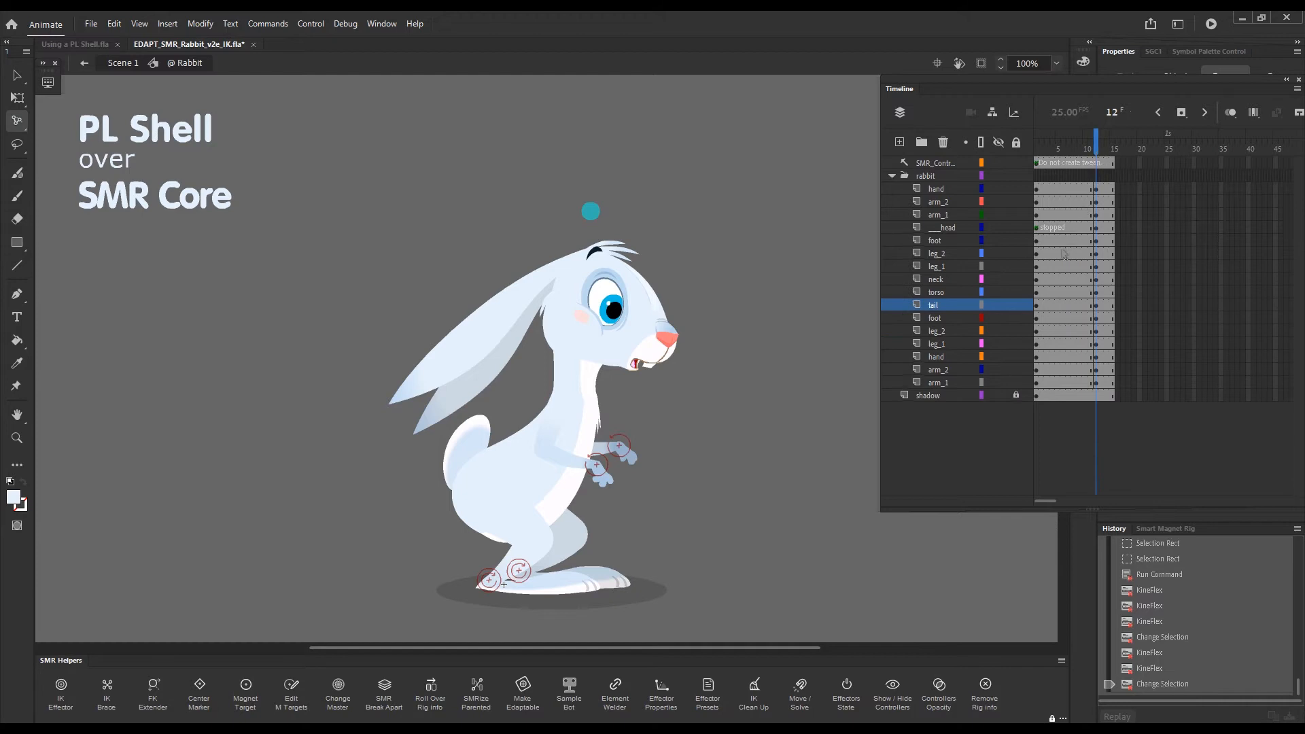
Create classic tweens between the two poses on all rabbit layers from hand to arm_1 and scrub through the motion
{"action": "left_click", "coordinate": [1074, 194]}
{"action": "left_click", "coordinate": [1076, 384]}
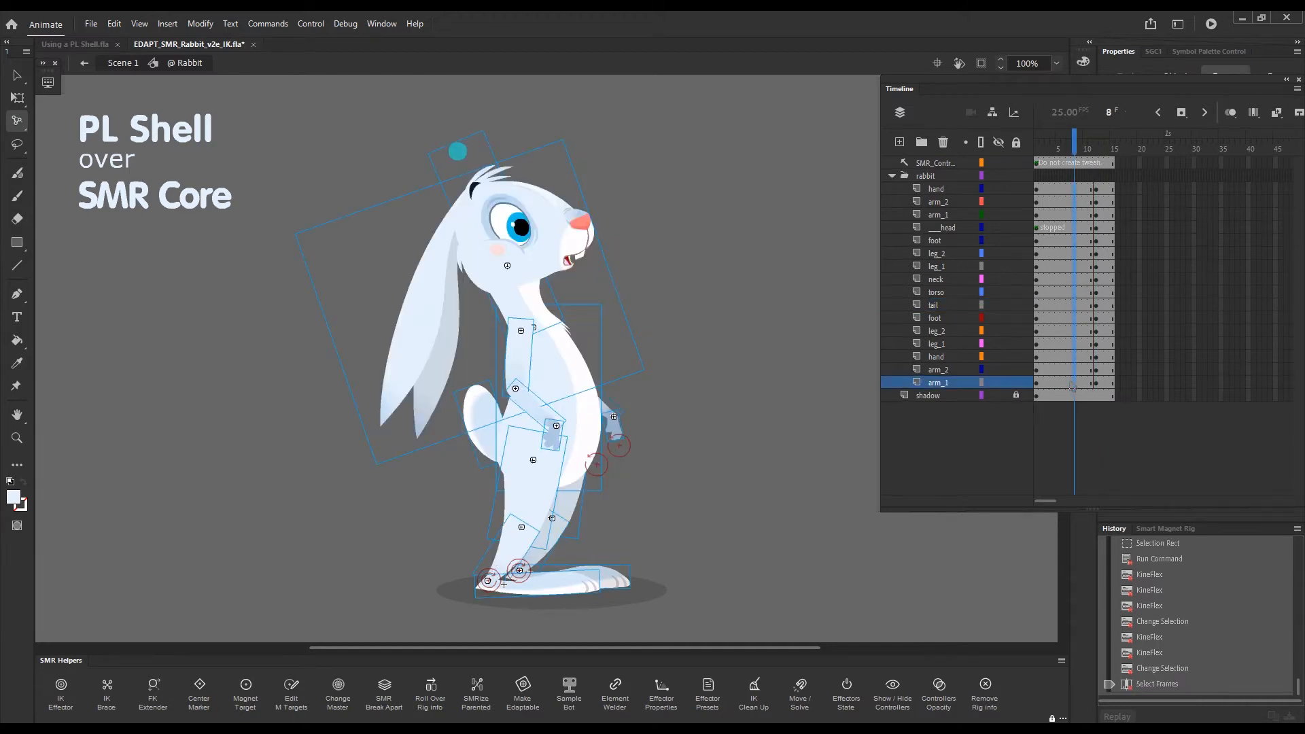
{"action": "key", "text": "alt+4"}
{"action": "left_click_drag", "start_coordinate": [1076, 144], "coordinate": [1028, 175]}
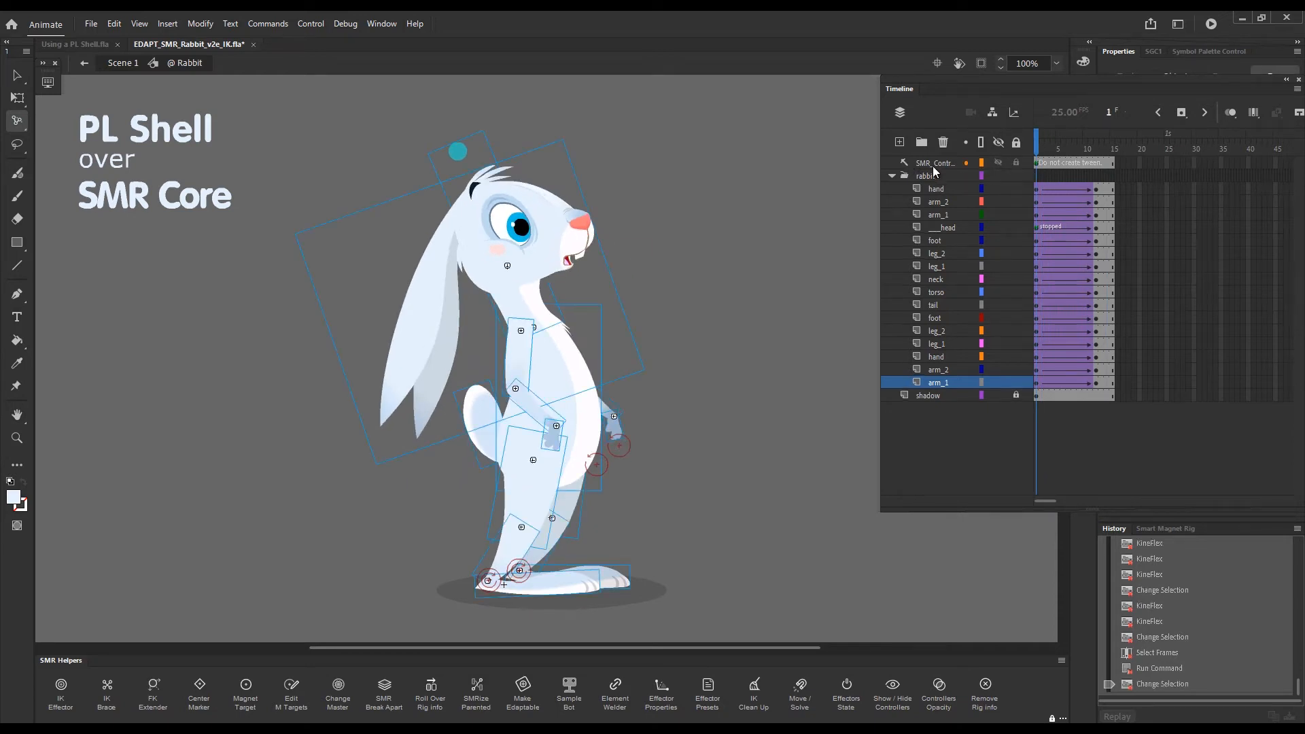
Hide the SMR controllers and switch the layer-parenting shell on for all rabbit layers at frame 12
{"action": "key", "text": "F1"}
{"action": "left_click_drag", "start_coordinate": [1037, 151], "coordinate": [1097, 382]}
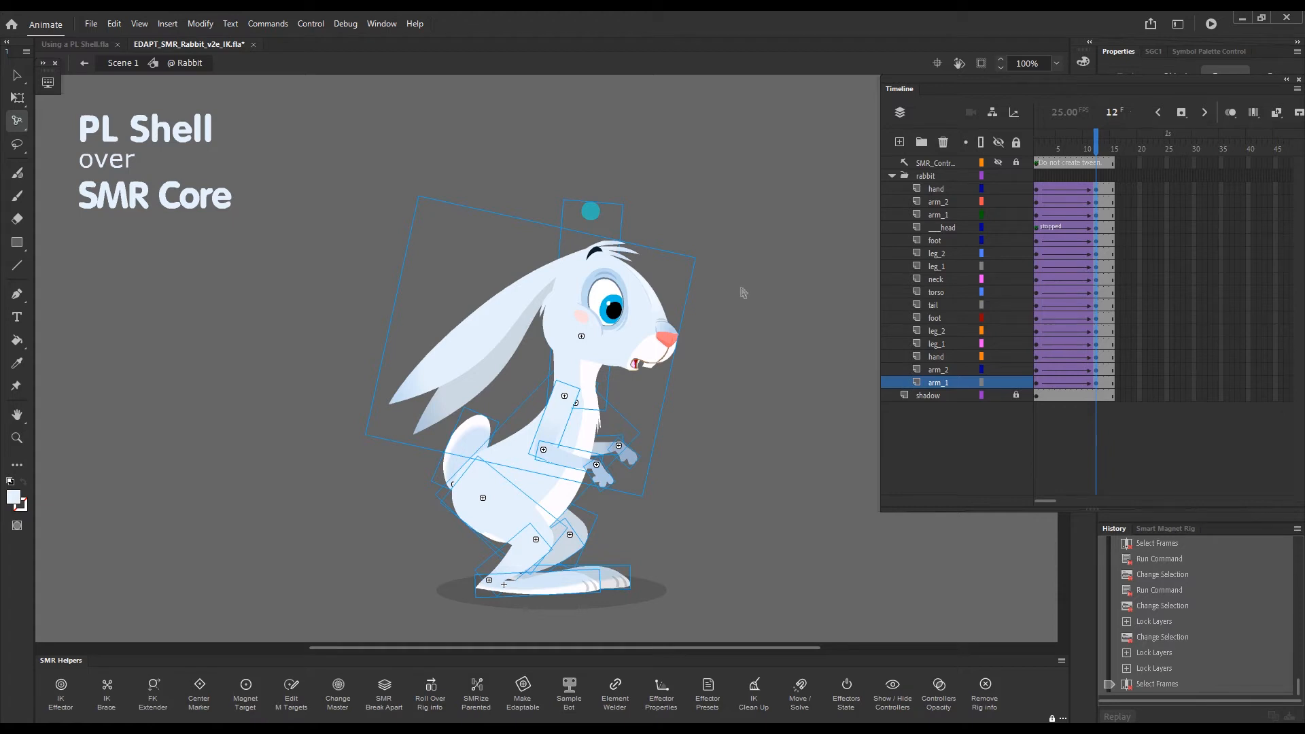
{"action": "key", "text": "semicolon"}
{"action": "left_click_drag", "start_coordinate": [1101, 151], "coordinate": [1096, 181]}
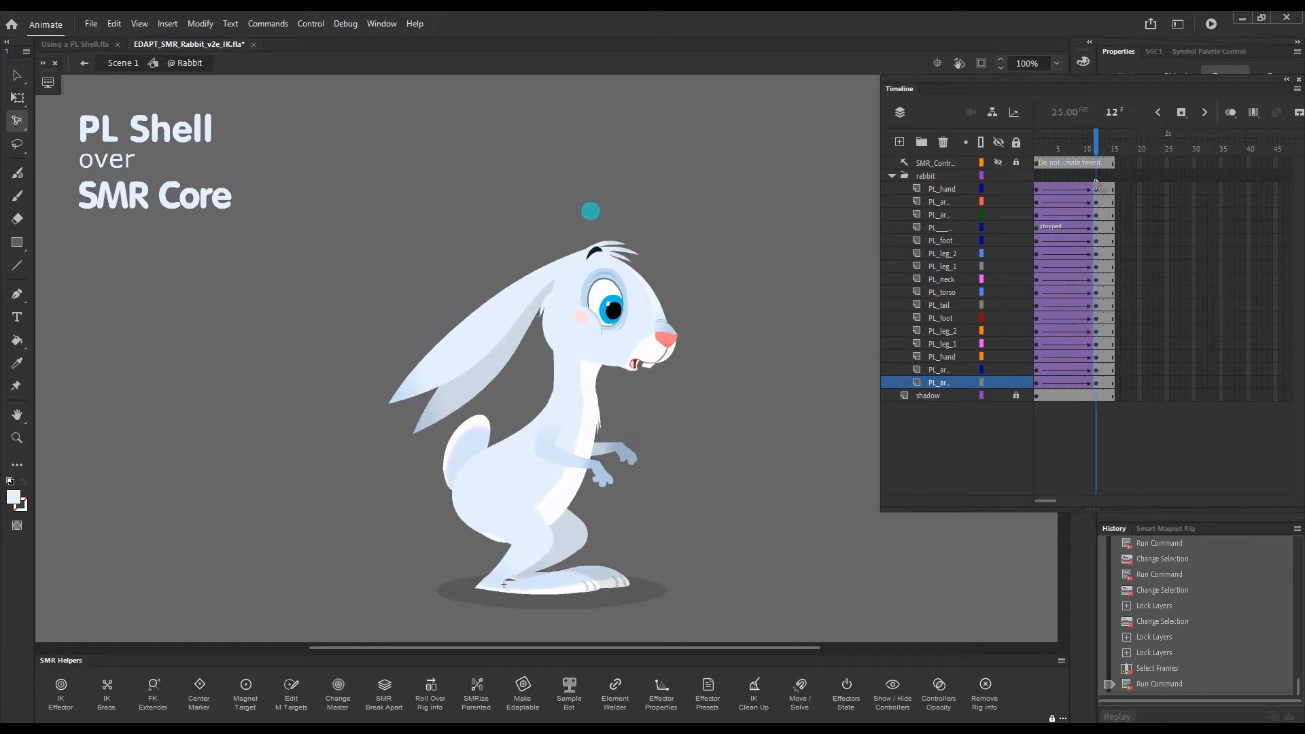
{"action": "mouse_move", "coordinate": [1096, 182]}
{"action": "left_mouse_down"}
{"action": "mouse_move", "coordinate": [1040, 194]}
{"action": "mouse_move", "coordinate": [1099, 191]}
{"action": "left_mouse_up"}
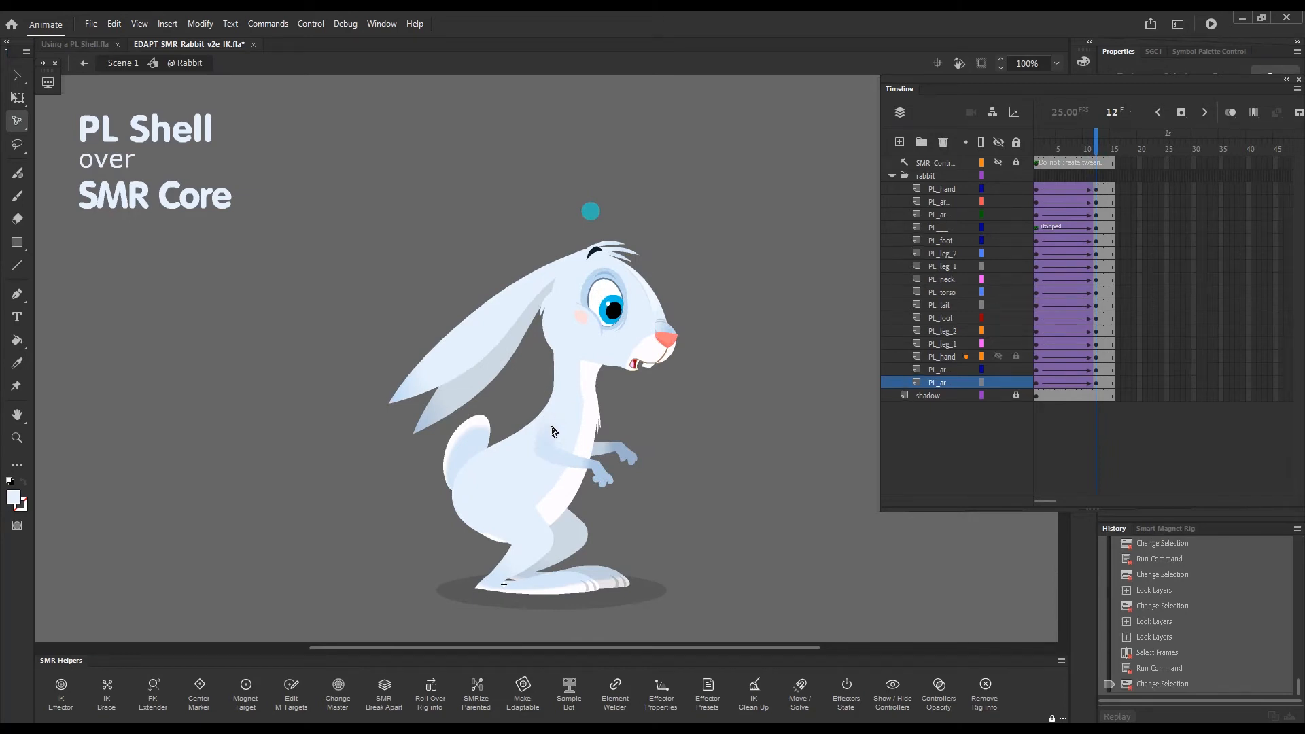
Rotate the near arm's segments and the far forearm slightly on frame 12 with the Free Transform tool
{"action": "key", "text": "q"}
{"action": "left_click", "coordinate": [554, 439]}
{"action": "left_click_drag", "start_coordinate": [562, 468], "coordinate": [632, 450]}
{"action": "left_click", "coordinate": [589, 460]}
{"action": "key", "text": "ctrl+shift+a"}
{"action": "left_click", "coordinate": [608, 450]}
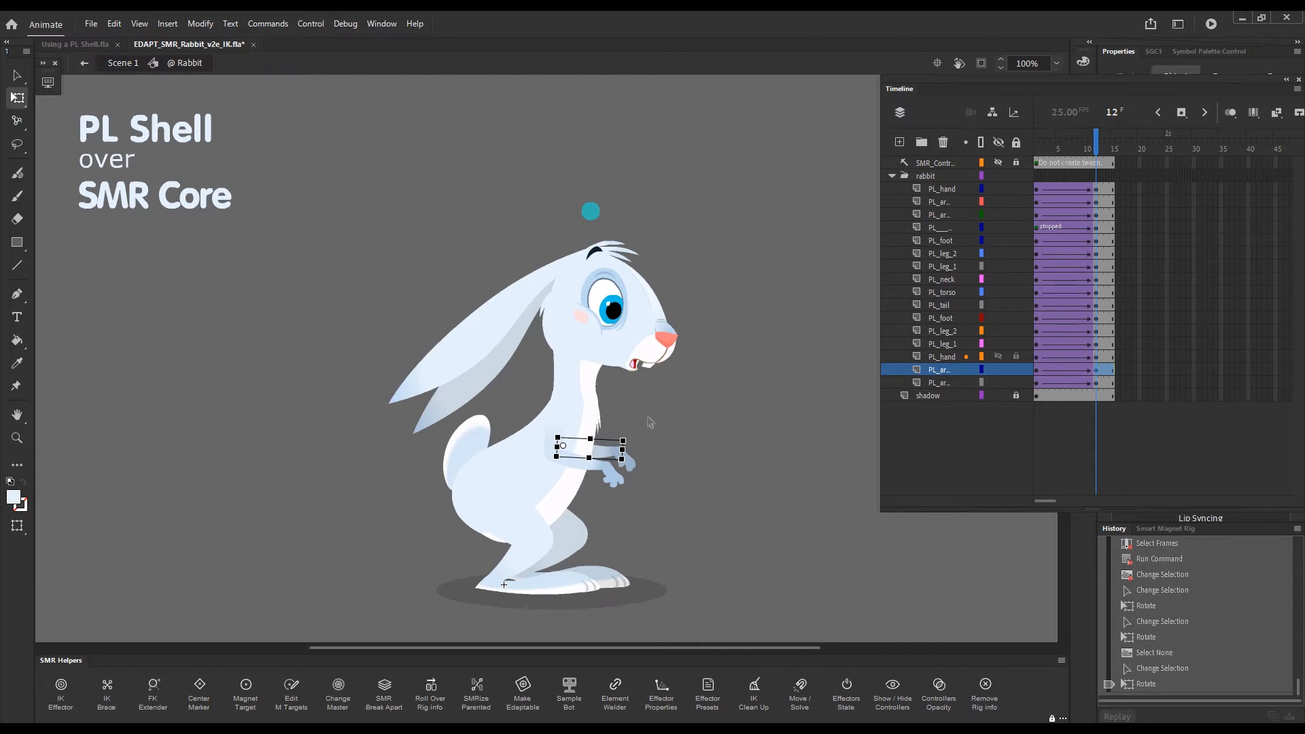
Try KineFlex on the rabbit's neck, then select all body parts and switch the layer-parenting shell off
{"action": "key", "text": "g"}
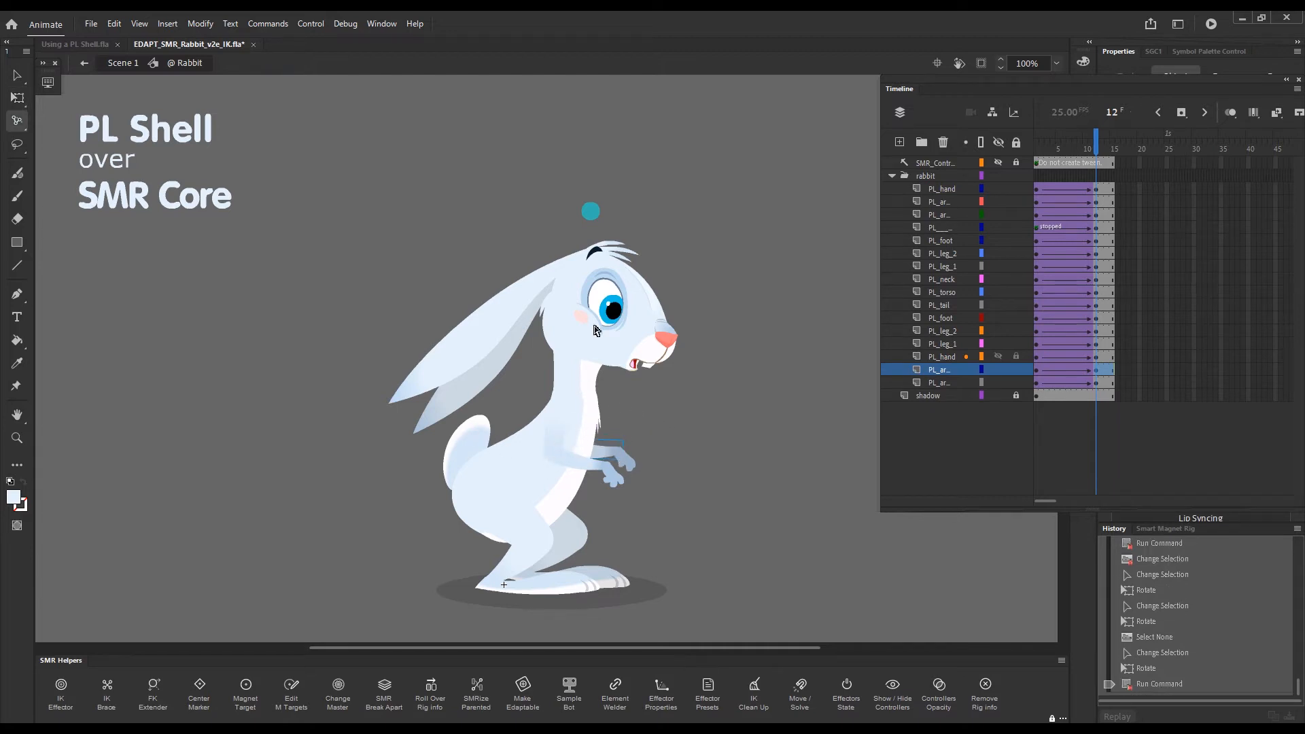
{"action": "left_click", "coordinate": [592, 215]}
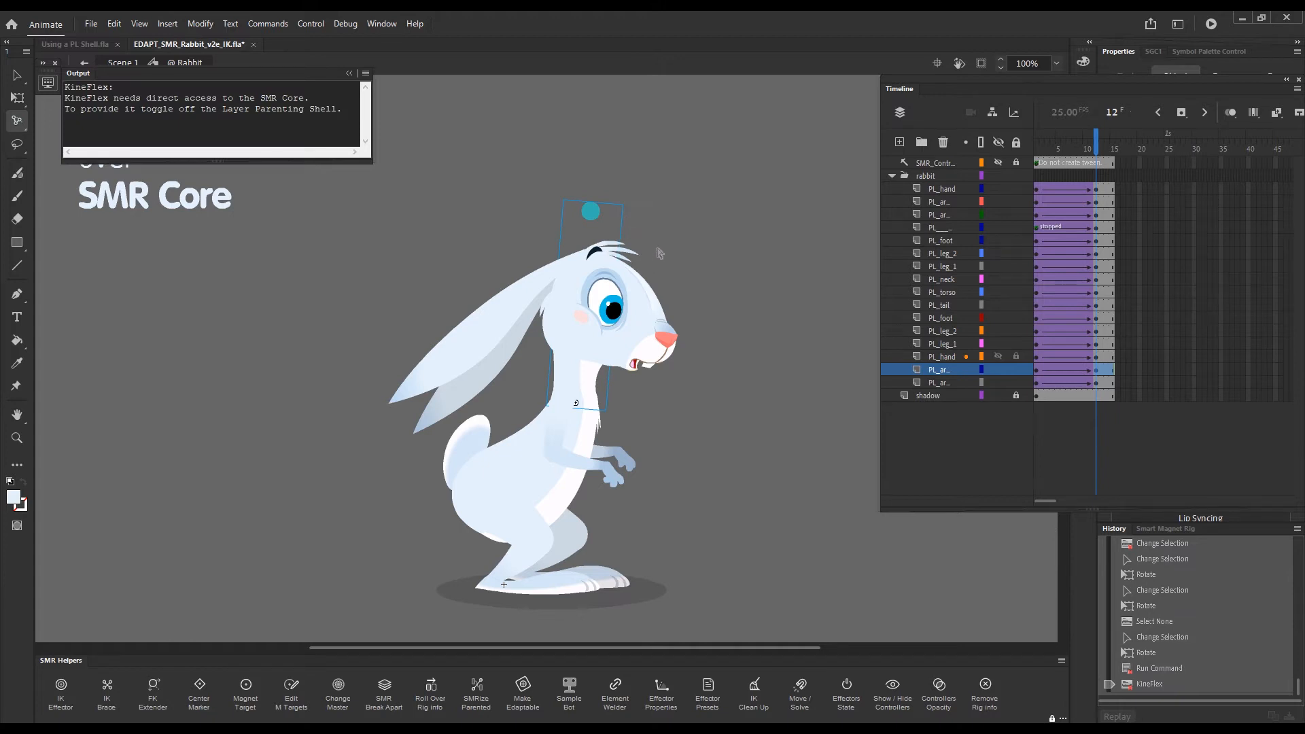
{"action": "key", "text": "v"}
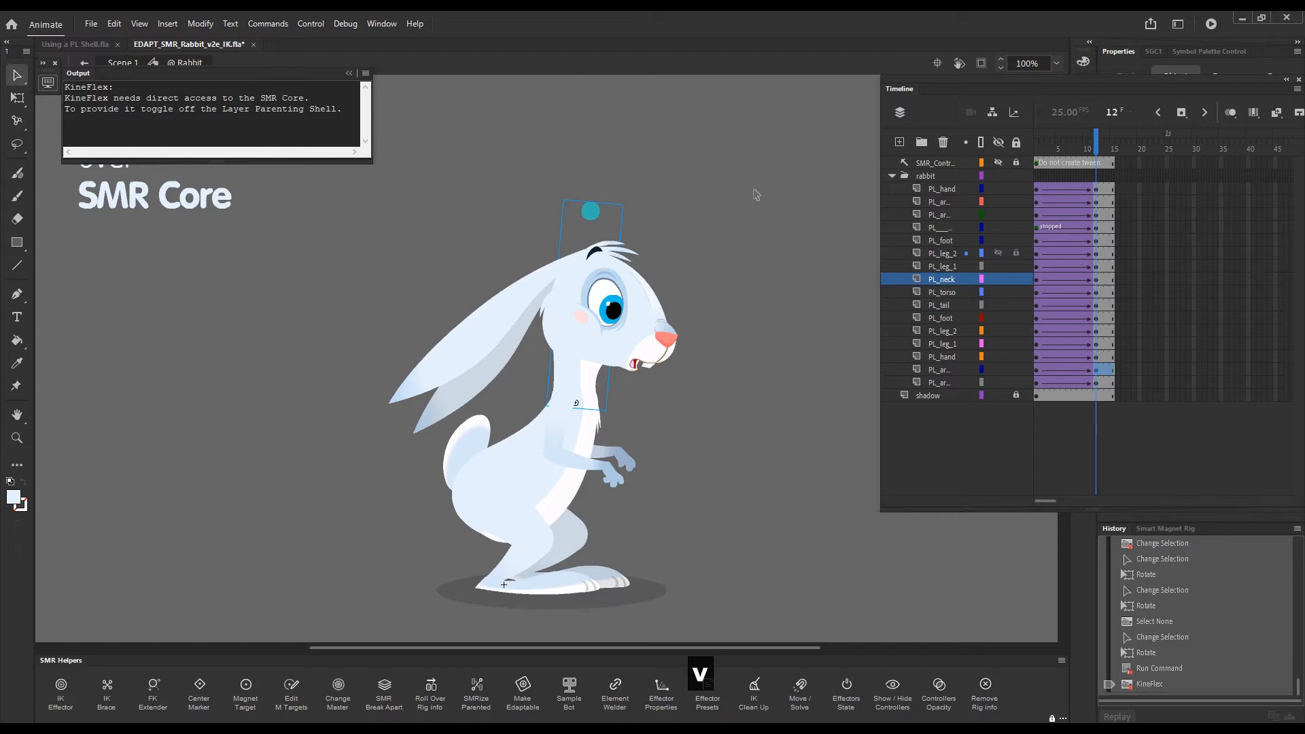
{"action": "left_click_drag", "start_coordinate": [755, 195], "coordinate": [311, 590]}
{"action": "key", "text": "i"}
{"action": "left_click", "coordinate": [612, 251]}
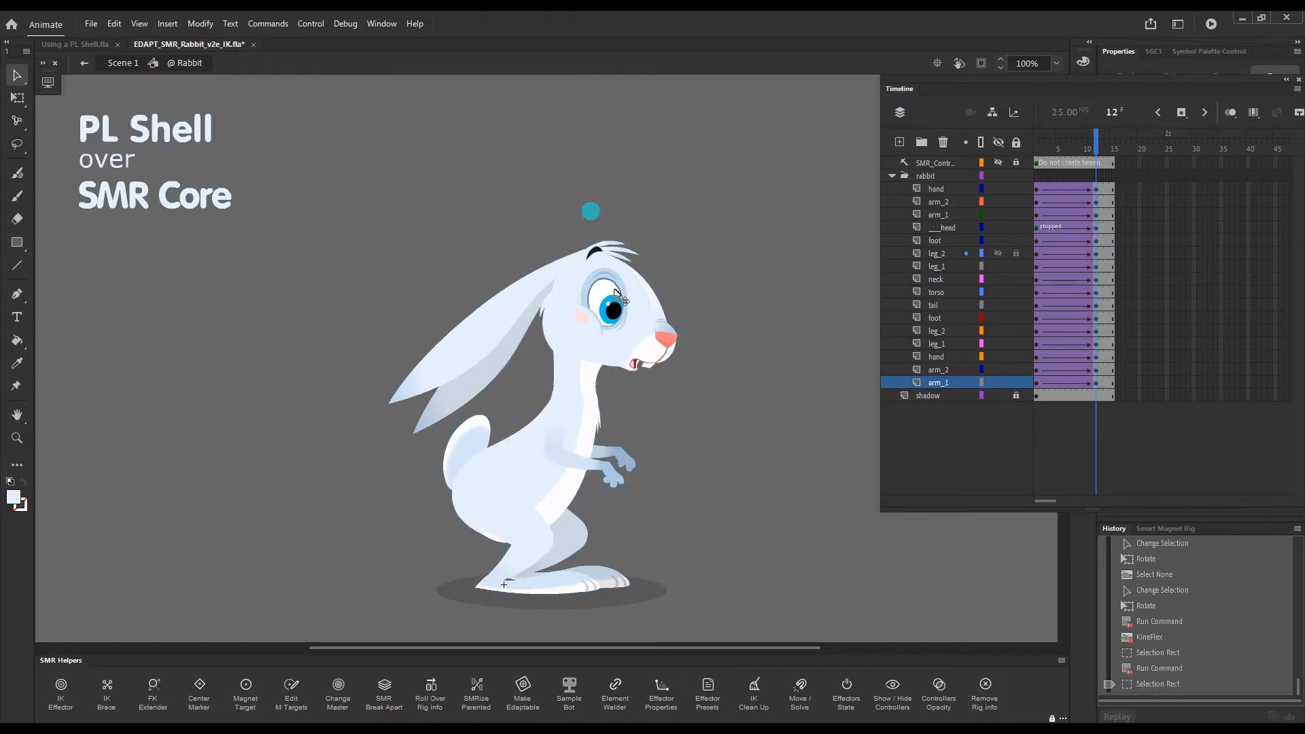
Lean the rabbit's neck slightly forward and adjust the head's angle on frame 12 with KineFlex
{"action": "key", "text": "g"}
{"action": "left_click_drag", "start_coordinate": [593, 214], "coordinate": [604, 212]}
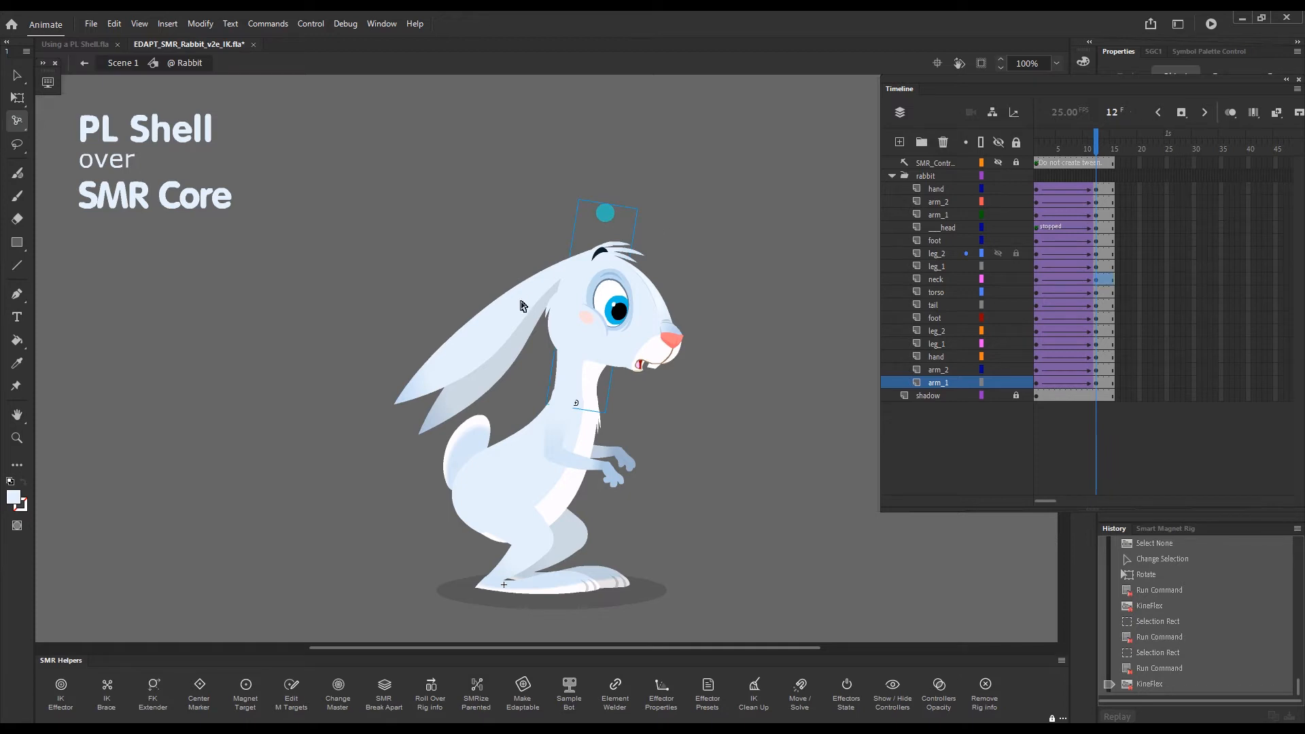
{"action": "left_click_drag", "start_coordinate": [487, 334], "coordinate": [490, 338]}
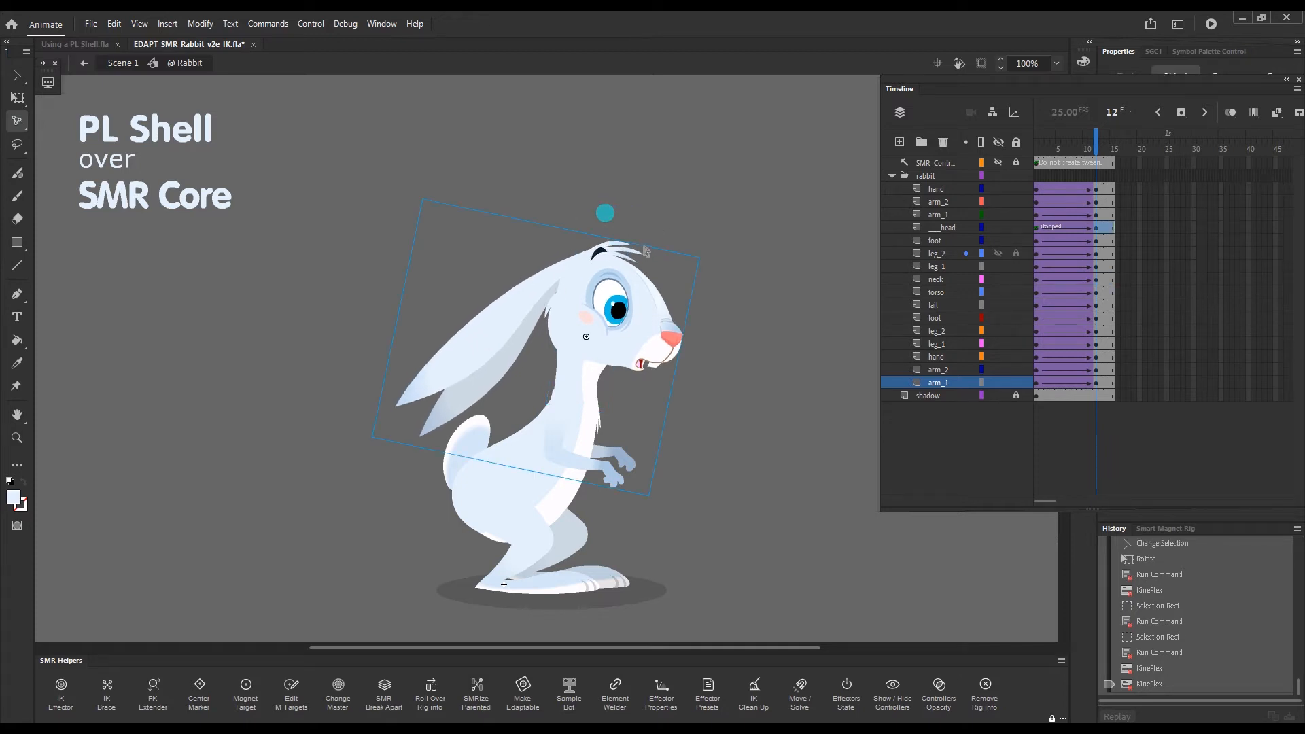
Select the whole rabbit at frame 12, restore its layer-parenting shell, and clear the selection
{"action": "key", "text": "v"}
{"action": "left_click_drag", "start_coordinate": [711, 161], "coordinate": [342, 615]}
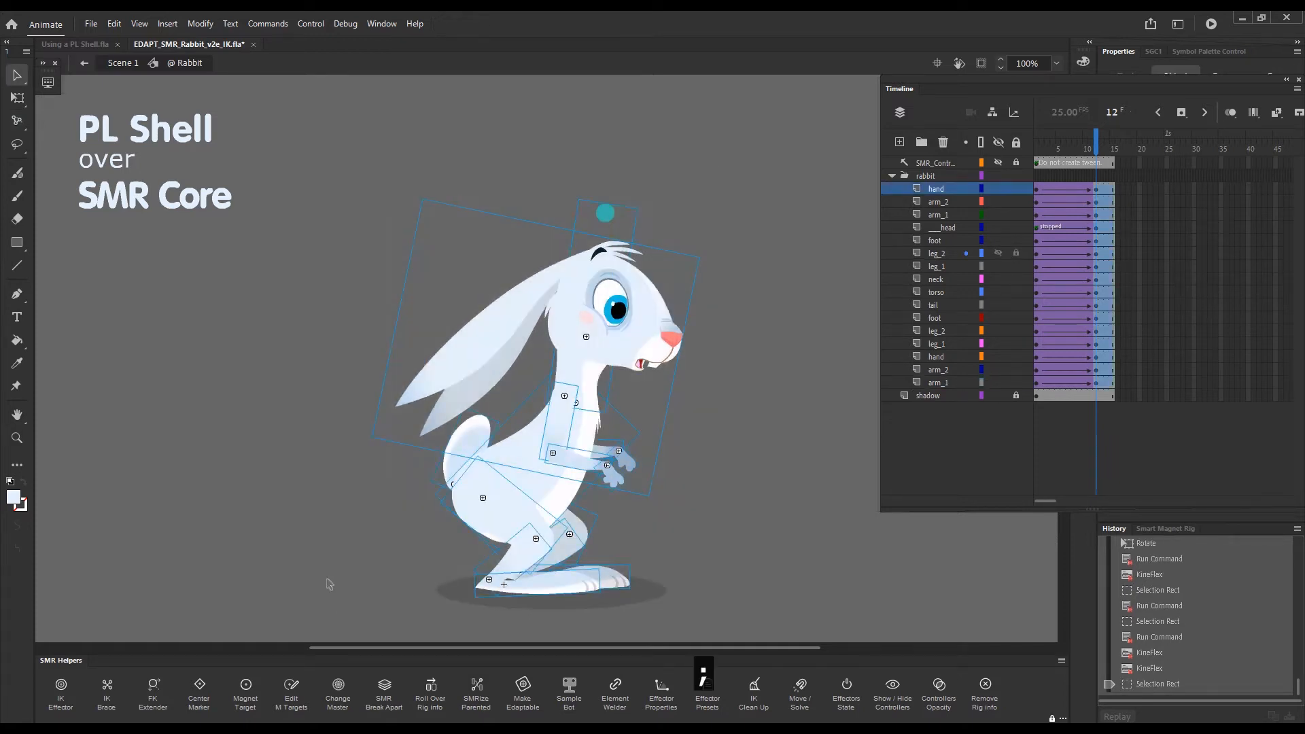
{"action": "left_click", "coordinate": [790, 385]}
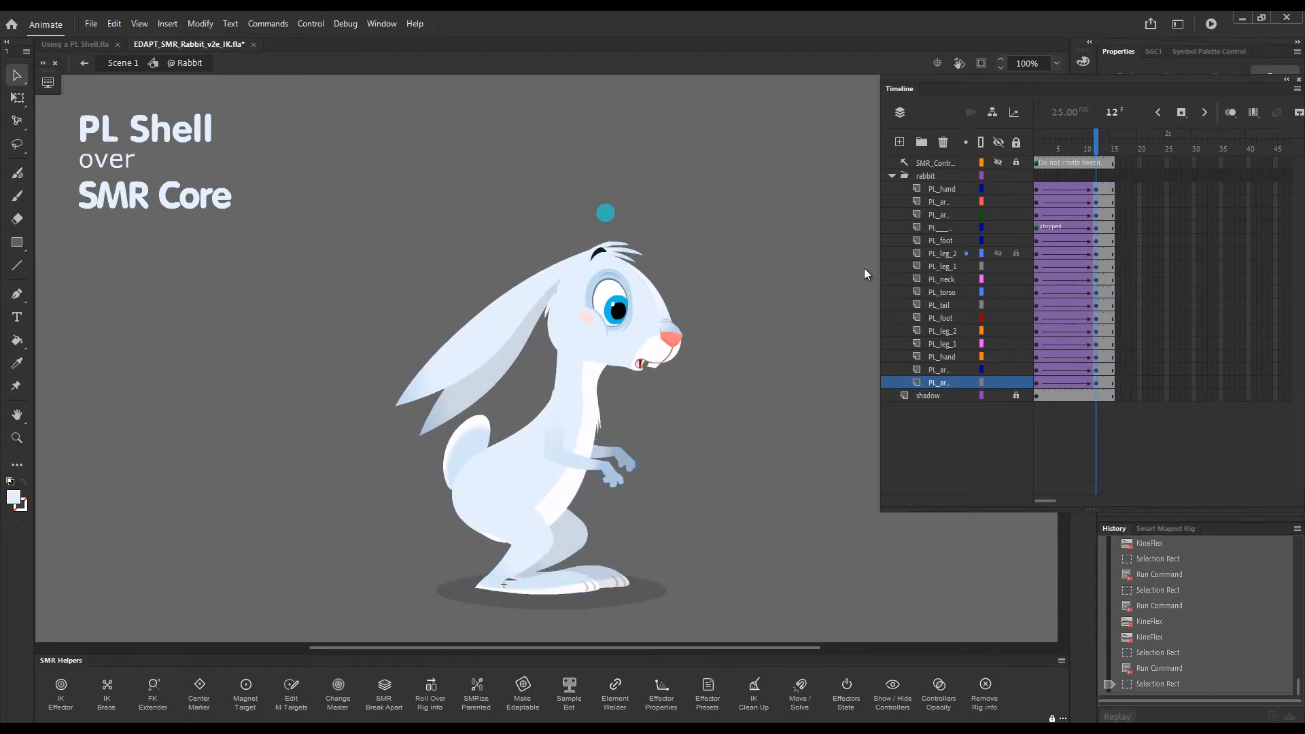
On frame 1, select both legs and feet, switch off the layer-parenting shell for only those parts, and scrub through the tween
{"action": "left_click_drag", "start_coordinate": [1096, 150], "coordinate": [1023, 181]}
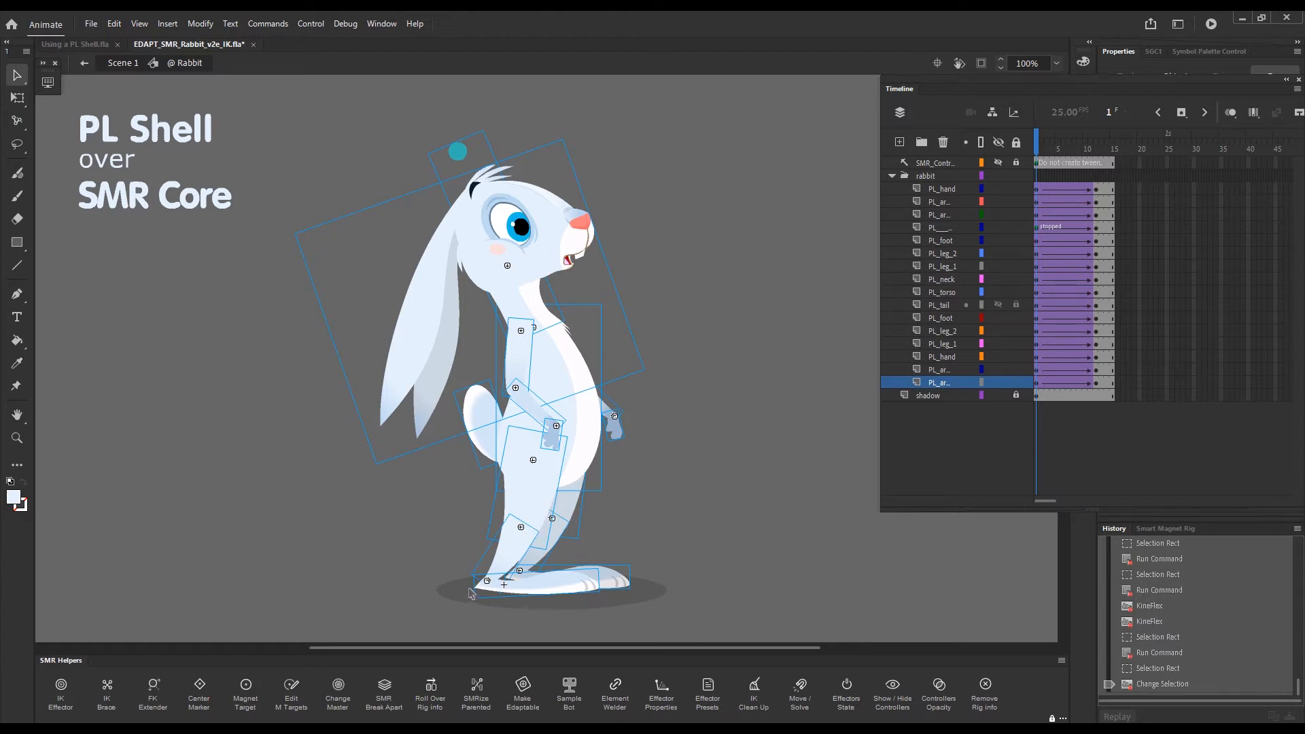
{"action": "left_click_drag", "start_coordinate": [467, 497], "coordinate": [641, 608]}
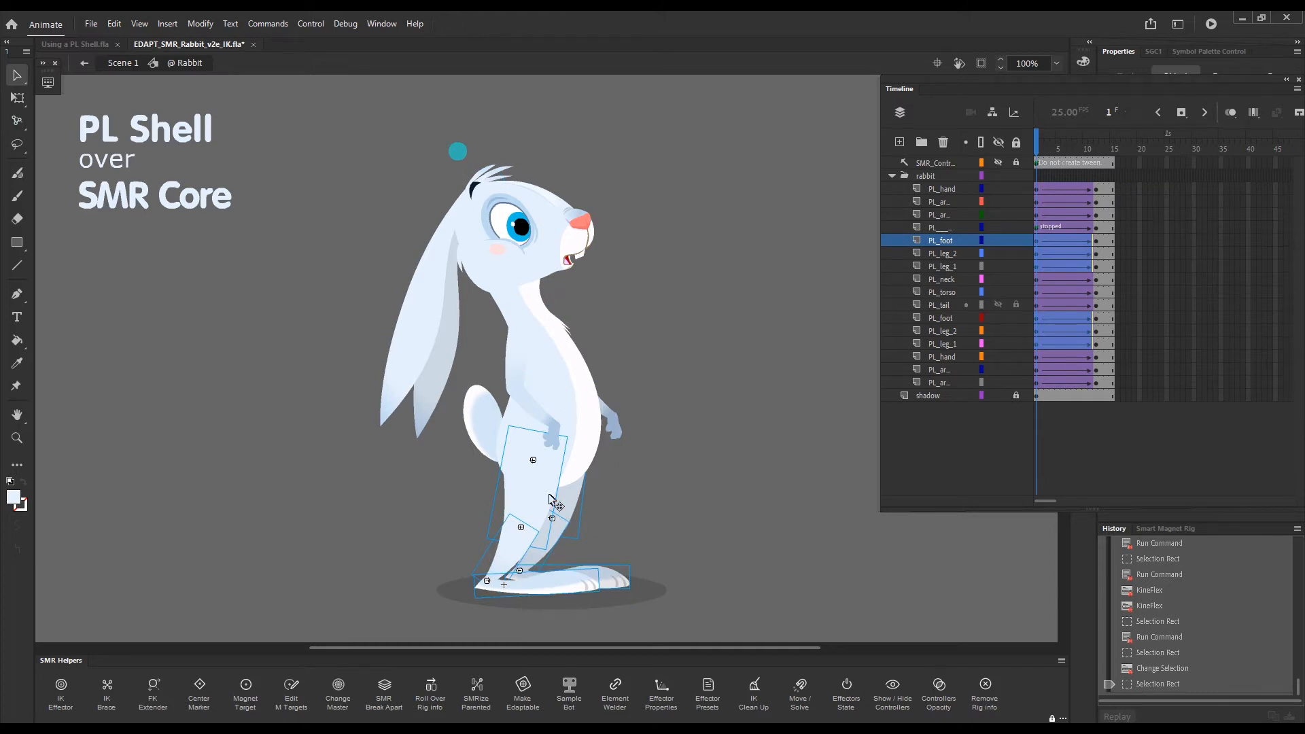
{"action": "key", "text": "semicolon"}
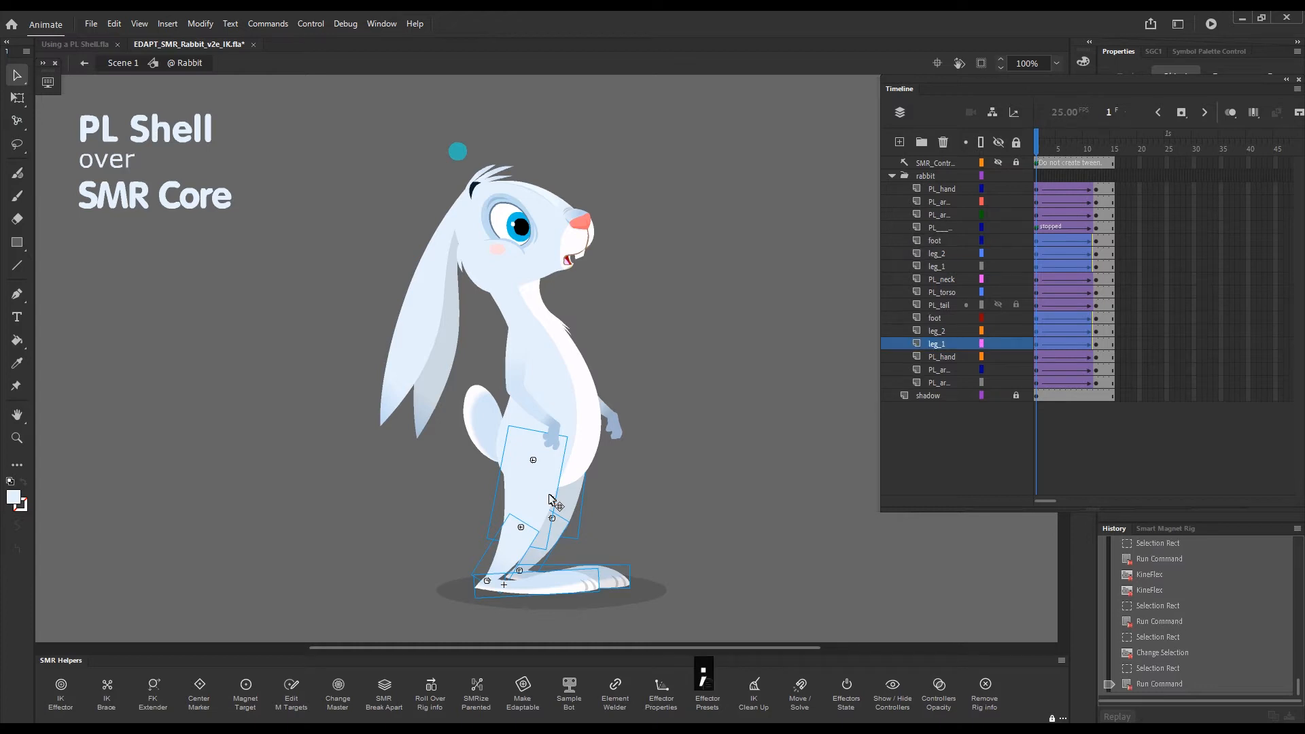
{"action": "left_click", "coordinate": [765, 438]}
{"action": "left_click_drag", "start_coordinate": [1041, 138], "coordinate": [1089, 142]}
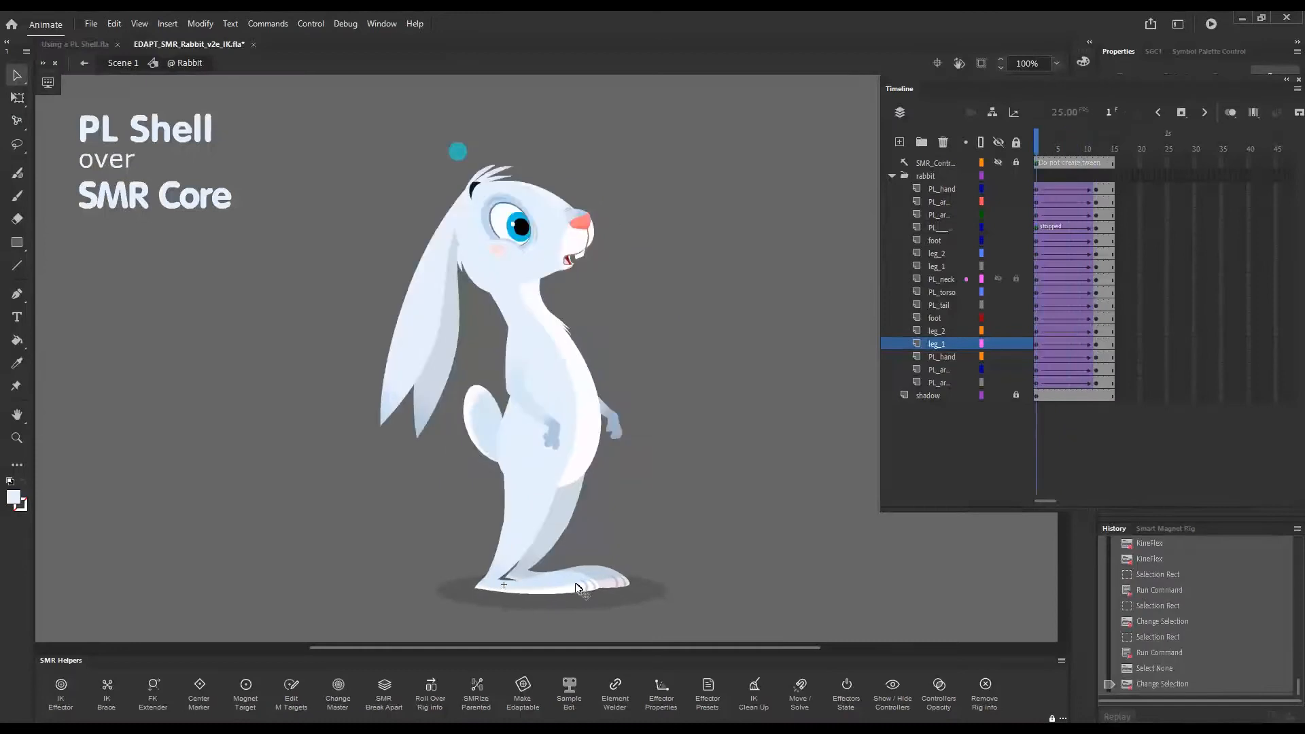
Select both of the rabbit's feet on frame 1 and scrub through the tween to check their motion
{"action": "left_click_drag", "start_coordinate": [643, 560], "coordinate": [566, 610]}
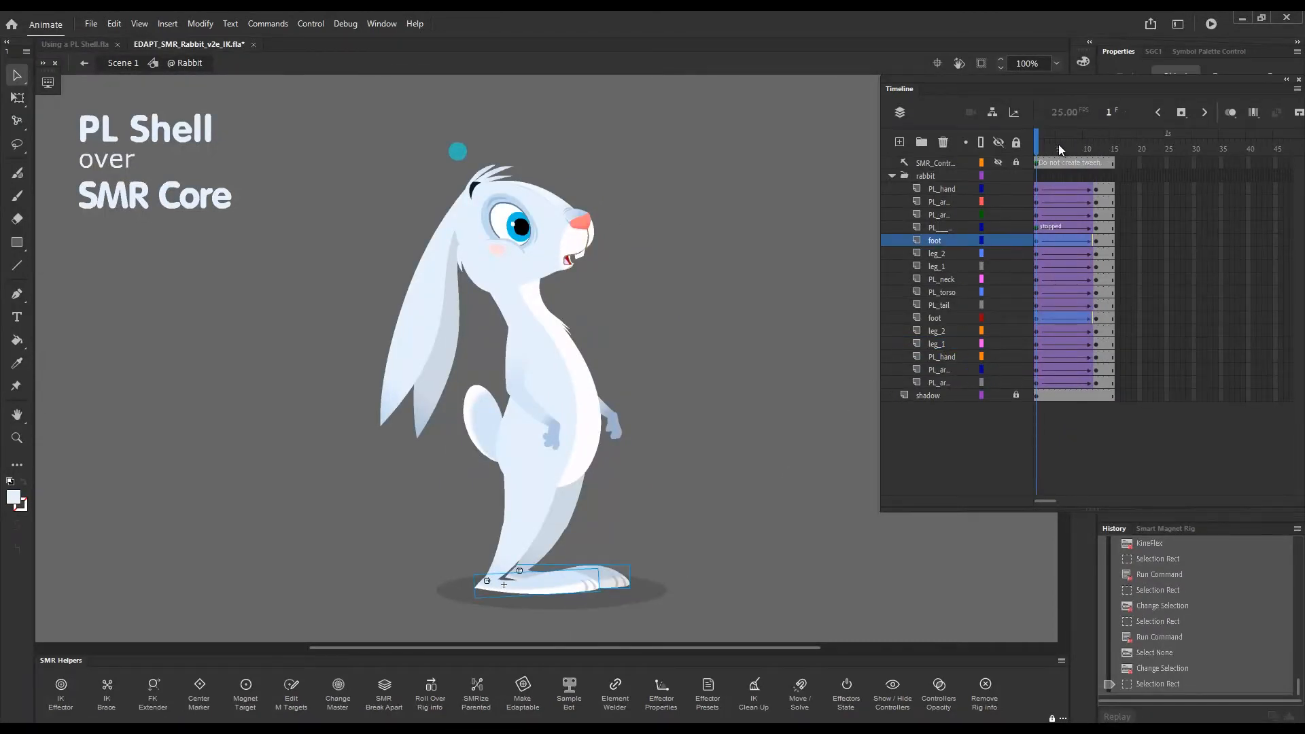
{"action": "left_click", "coordinate": [1096, 142]}
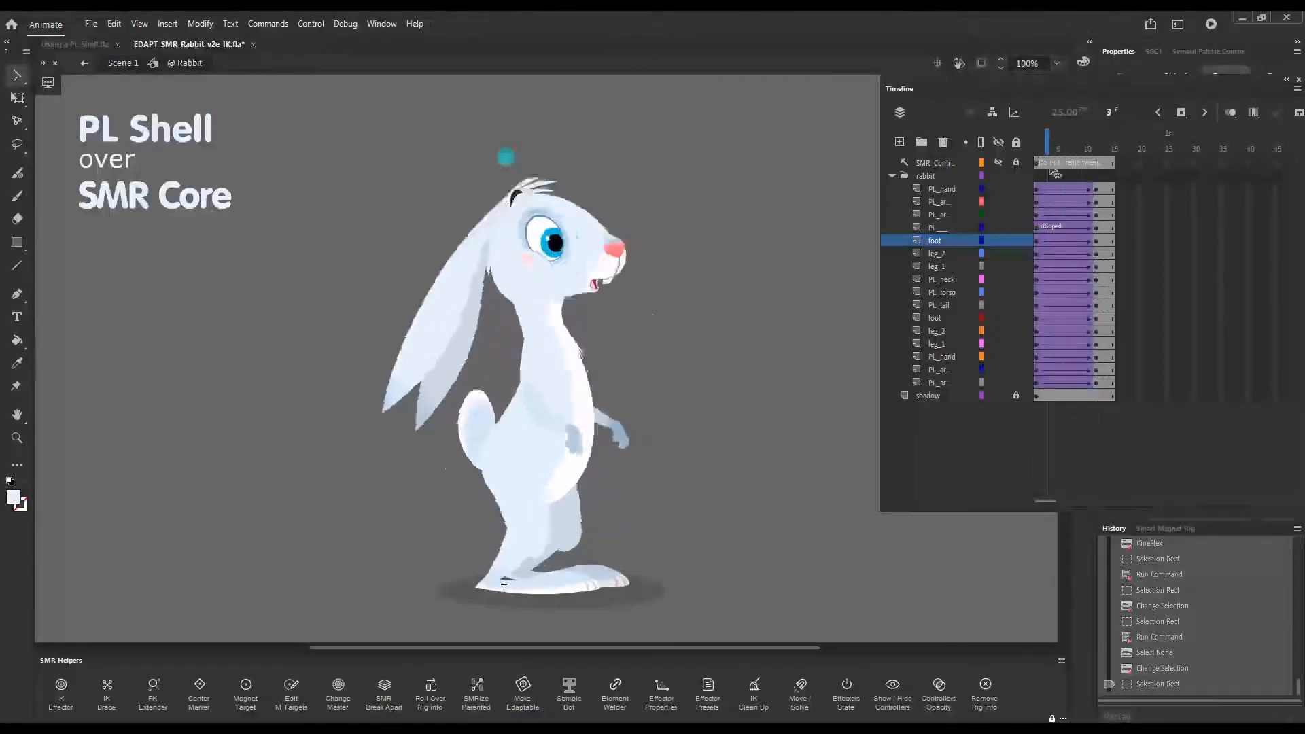
{"action": "left_click_drag", "start_coordinate": [1091, 155], "coordinate": [1033, 179]}
Show the rig controllers, remove the tweens from both foot layers, and clear the feet's frame 12 keyframes
{"action": "key", "text": "F1"}
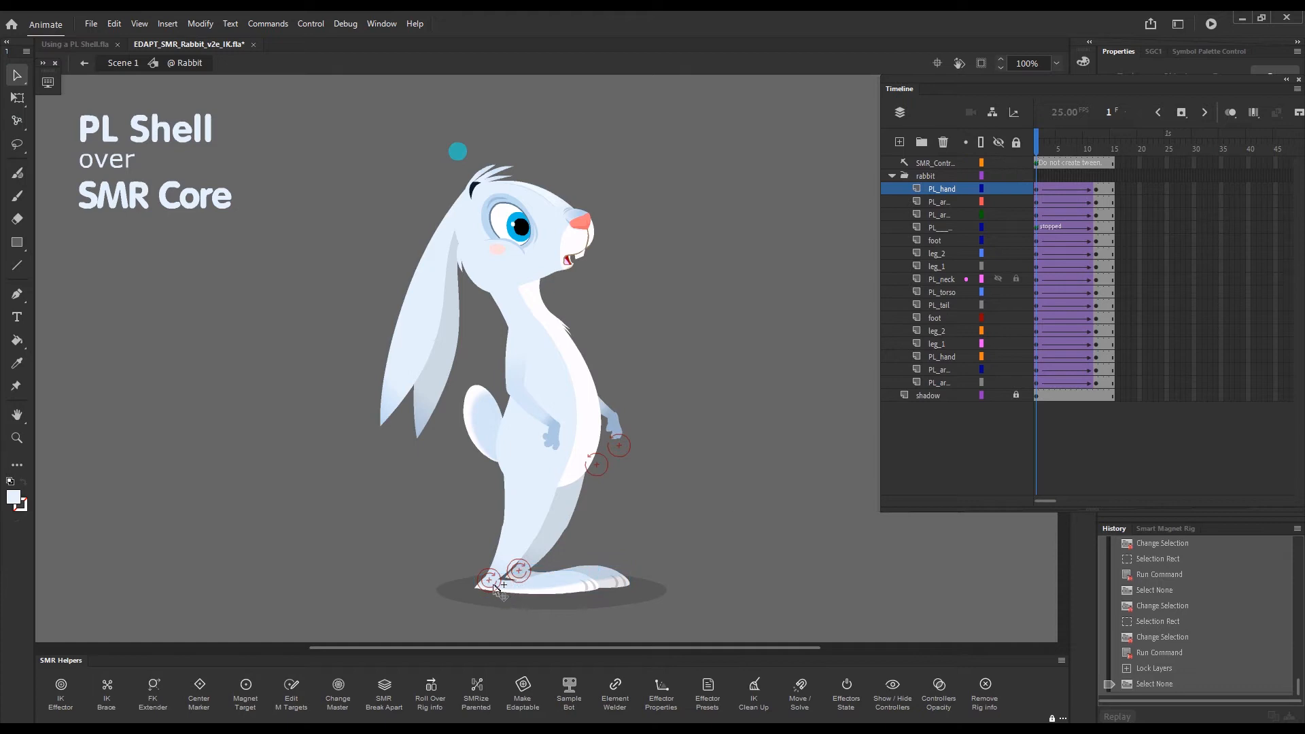
{"action": "key", "text": "4"}
{"action": "left_click", "coordinate": [1095, 242]}
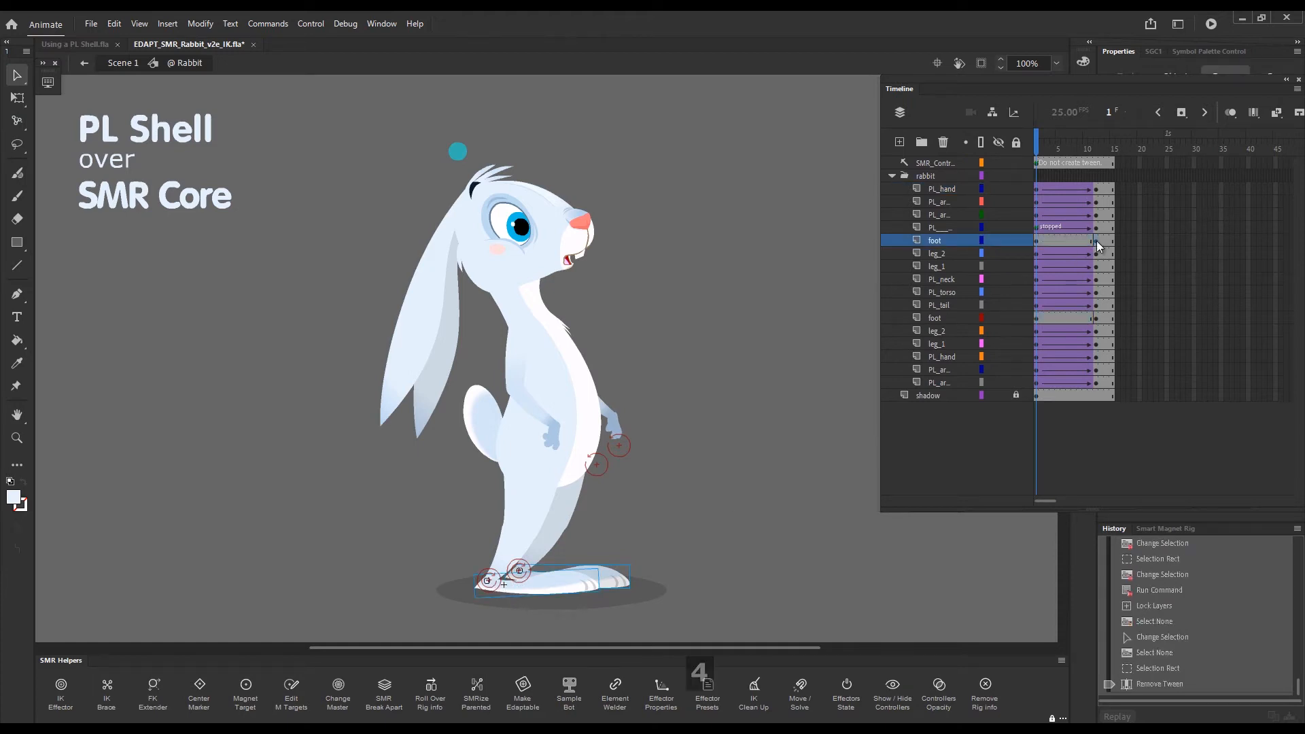
{"action": "key", "text": "shift+x"}
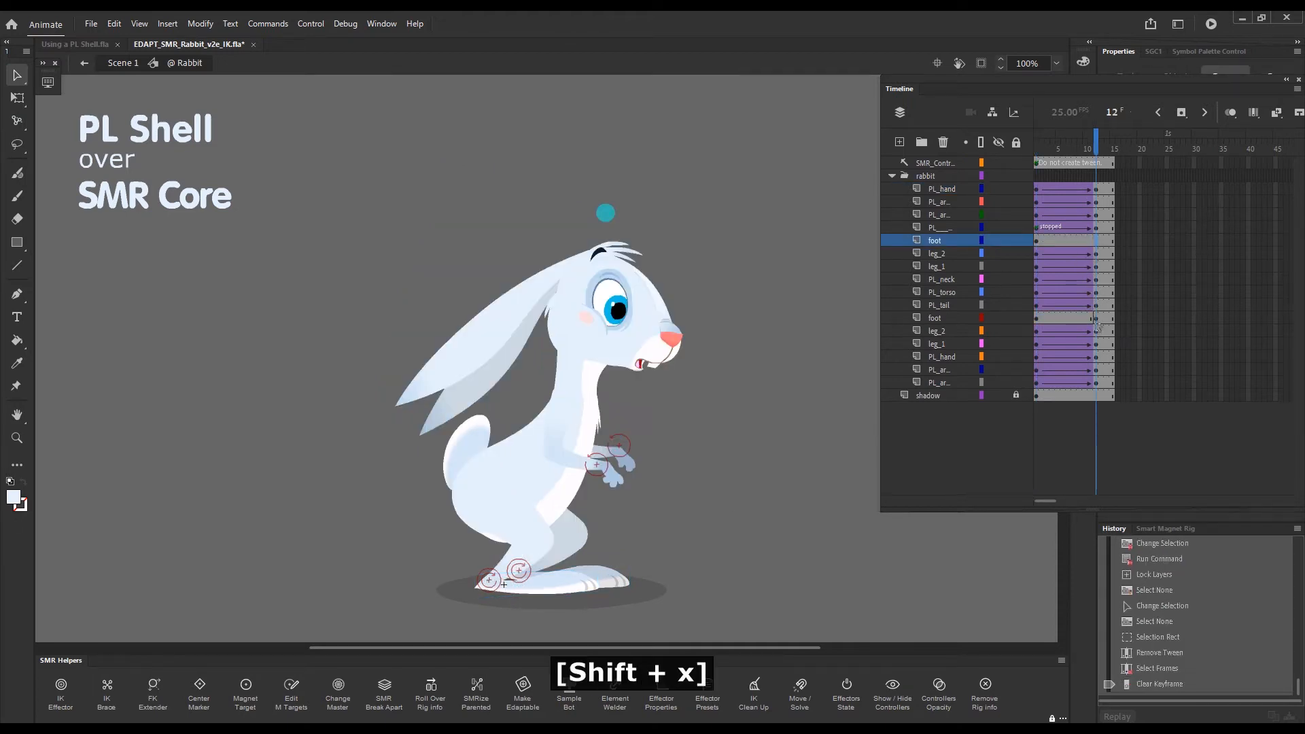
{"action": "left_click", "coordinate": [1096, 318], "text": "shift"}
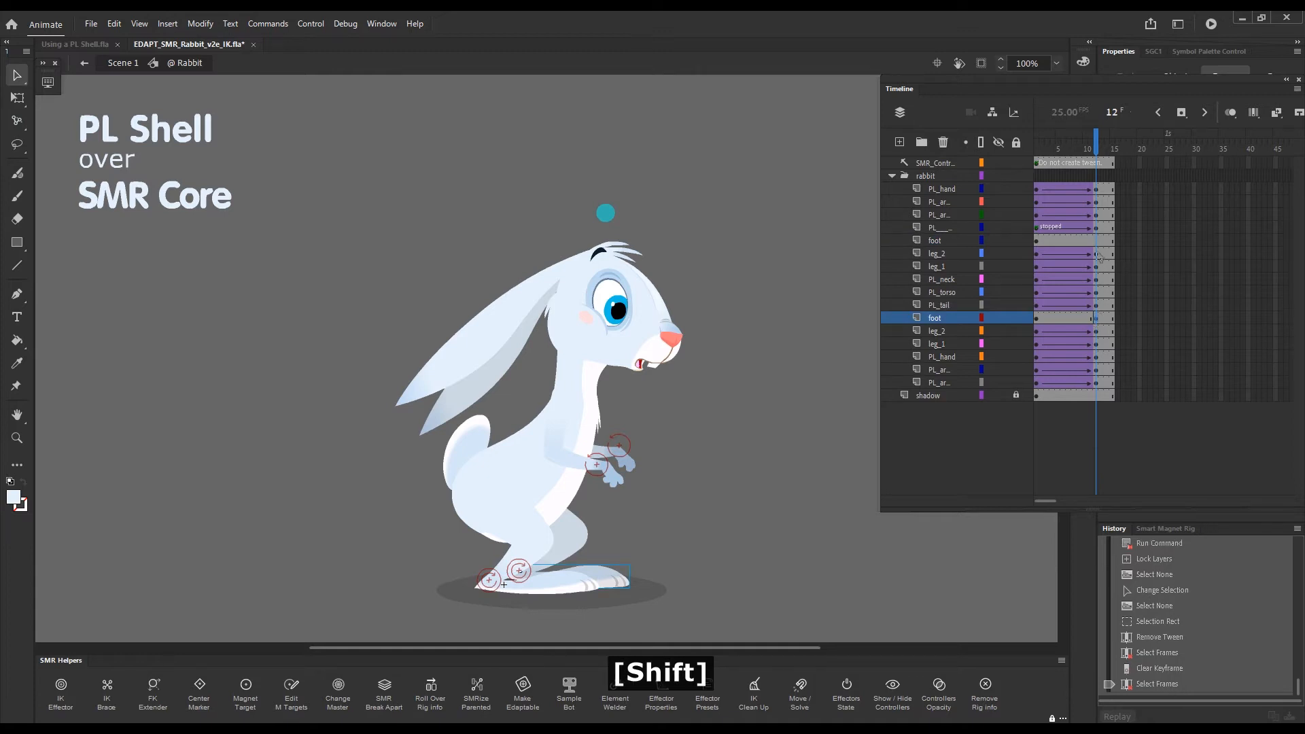
{"action": "key", "text": "shift+x"}
{"action": "key", "text": "x"}
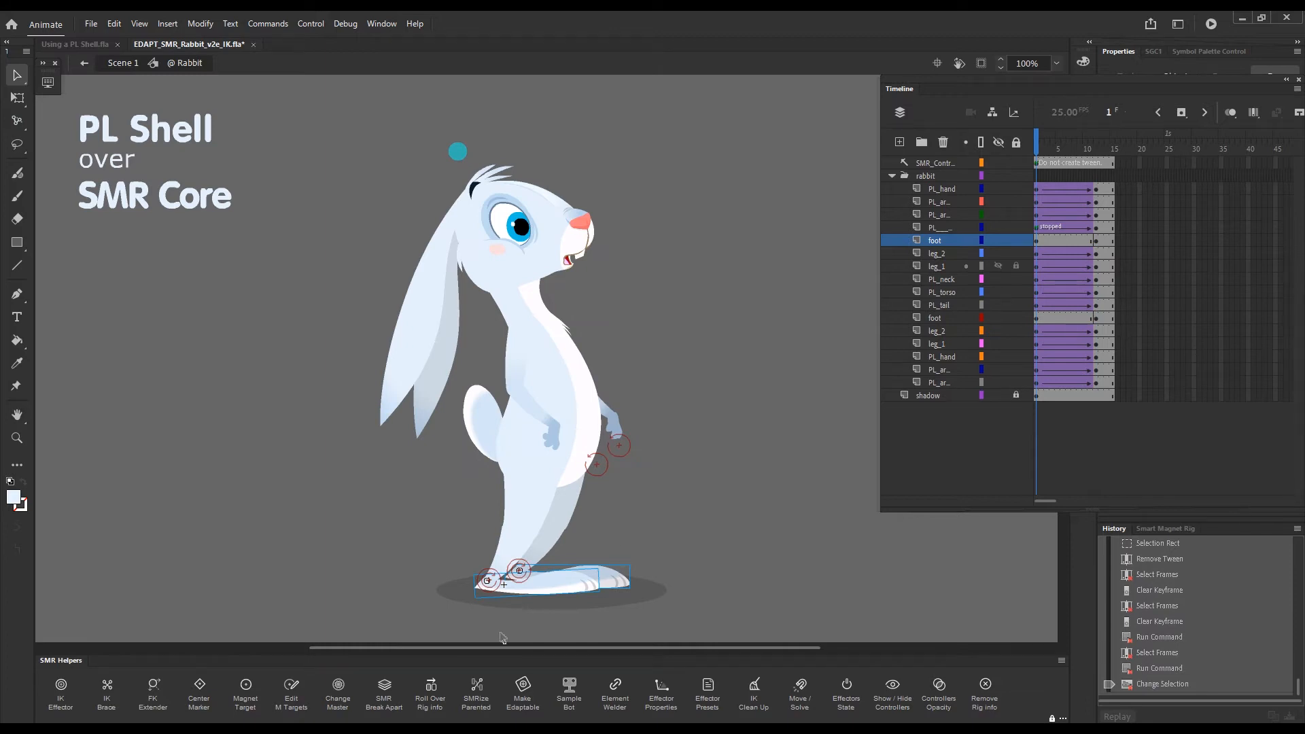
Run IK Clean Up on the chains of both legs
{"action": "left_click", "coordinate": [755, 689]}
{"action": "left_click", "coordinate": [527, 576]}
{"action": "left_click", "coordinate": [762, 700]}
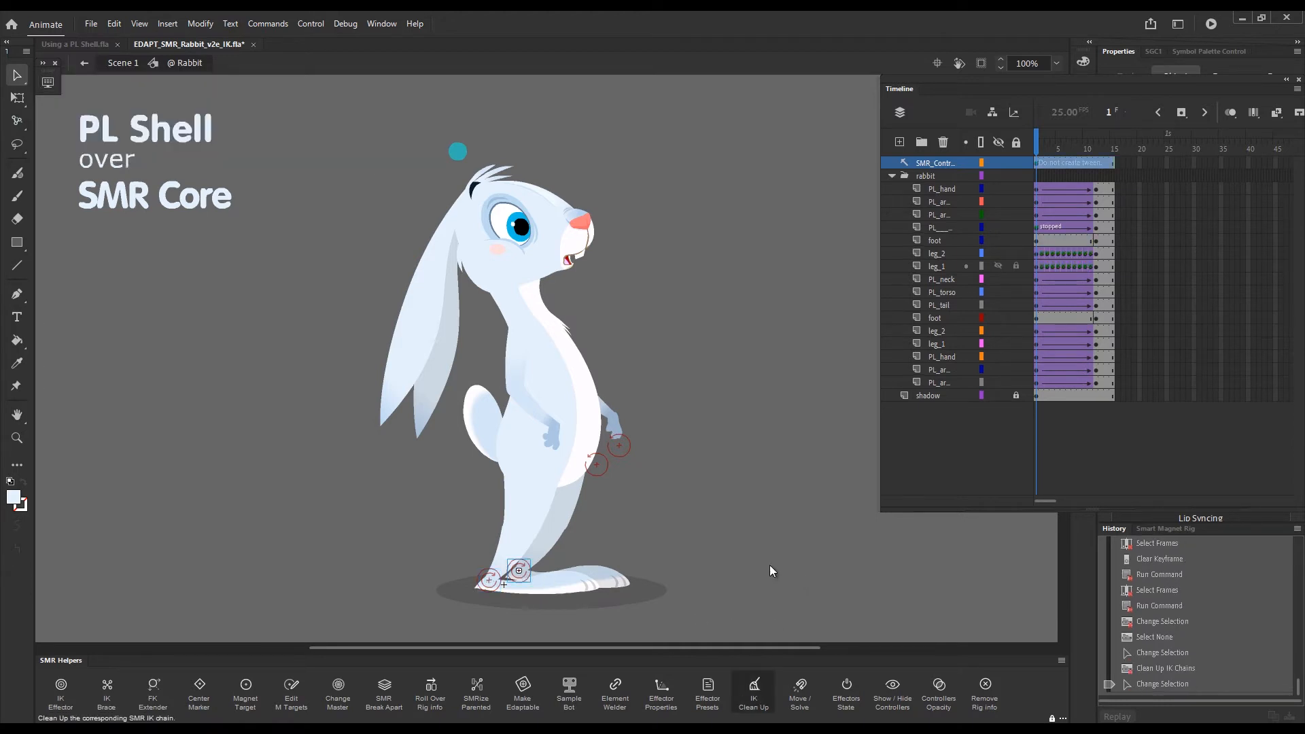
Hide the rig controllers and scrub through the cleaned-up leg motion to frame 12
{"action": "left_click", "coordinate": [1041, 148]}
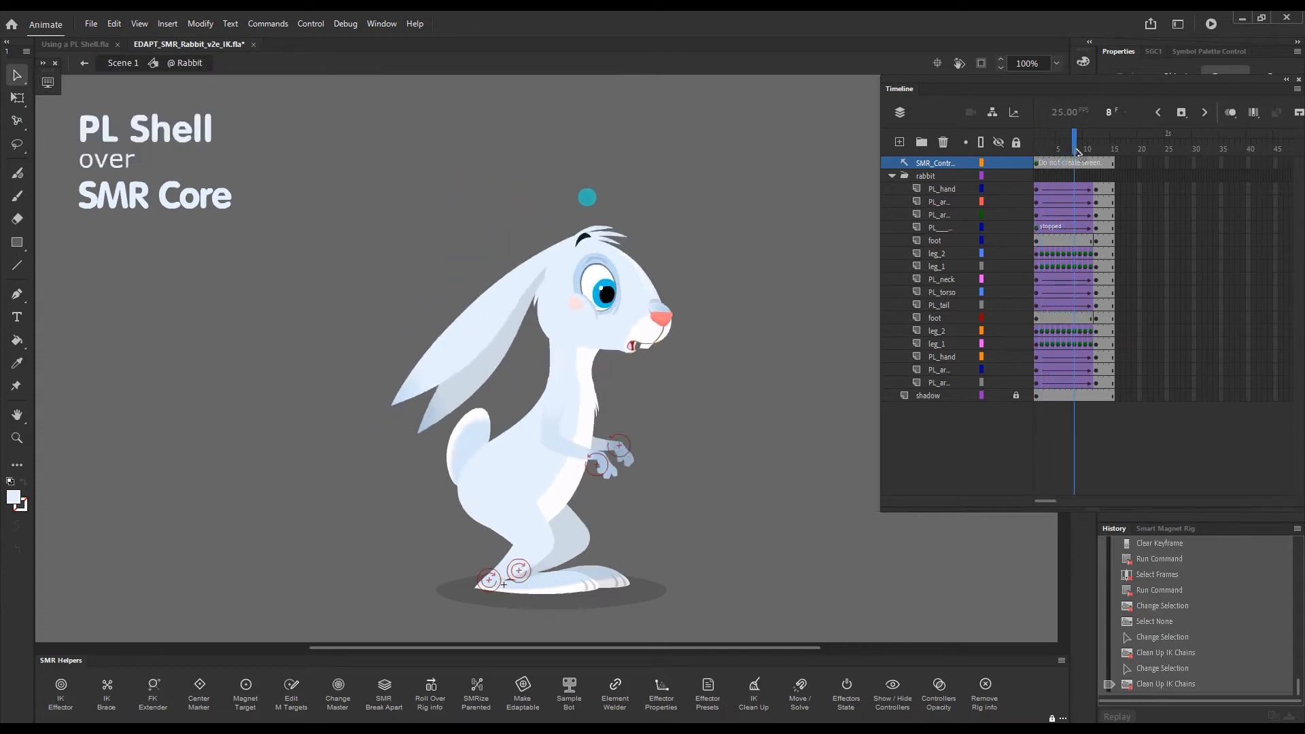
{"action": "key", "text": "F1"}
{"action": "left_click_drag", "start_coordinate": [1038, 150], "coordinate": [1100, 173]}
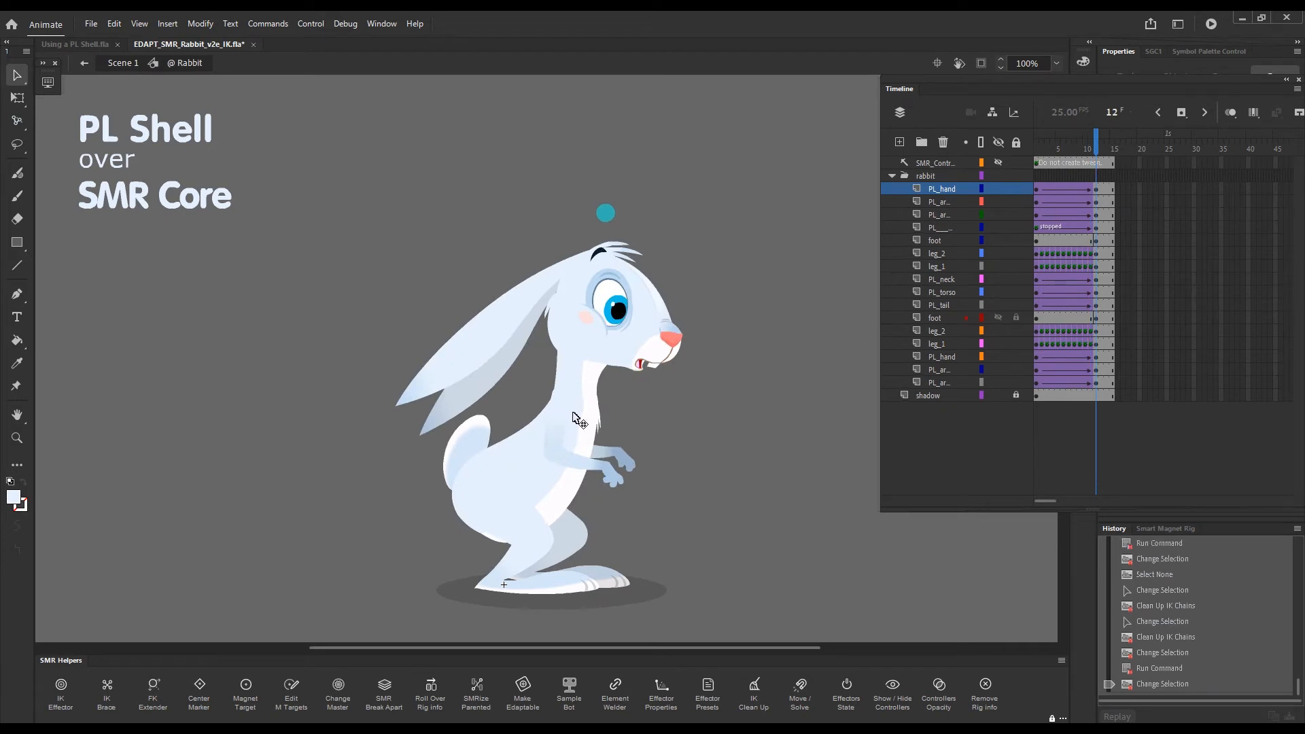
On frame 12, rotate the segments of the rabbit's front arm slightly with Free Transform, using the parented layers
{"action": "key", "text": "q"}
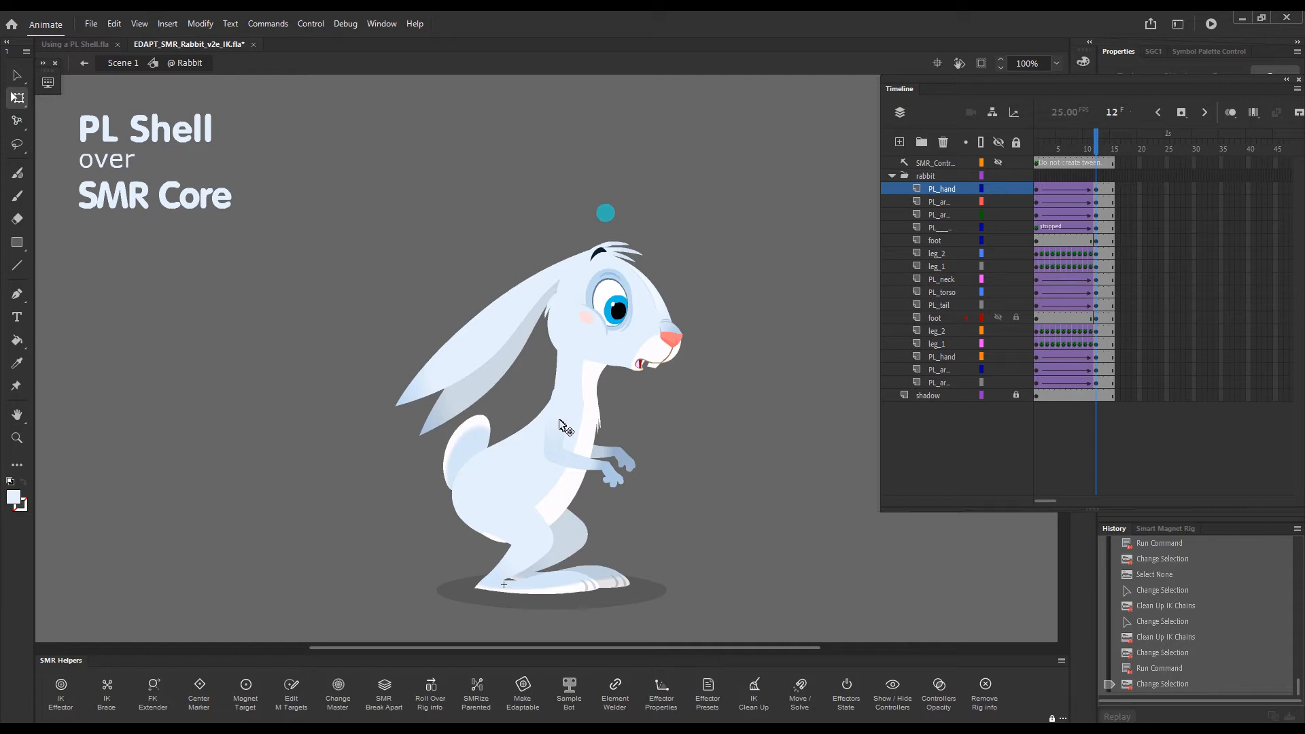
{"action": "left_click", "coordinate": [559, 426]}
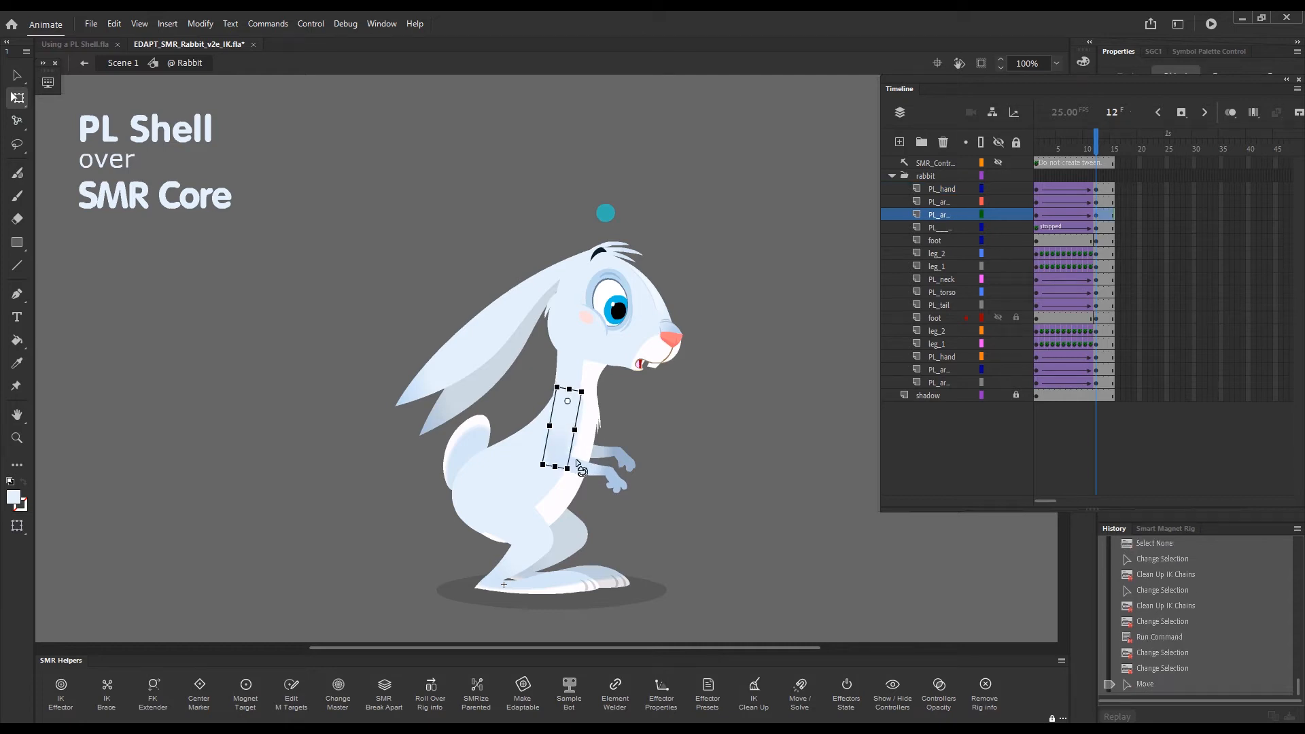
{"action": "left_click", "coordinate": [601, 469]}
{"action": "left_click_drag", "start_coordinate": [580, 472], "coordinate": [644, 500]}
{"action": "left_click", "coordinate": [619, 492]}
{"action": "left_click_drag", "start_coordinate": [682, 450], "coordinate": [682, 431]}
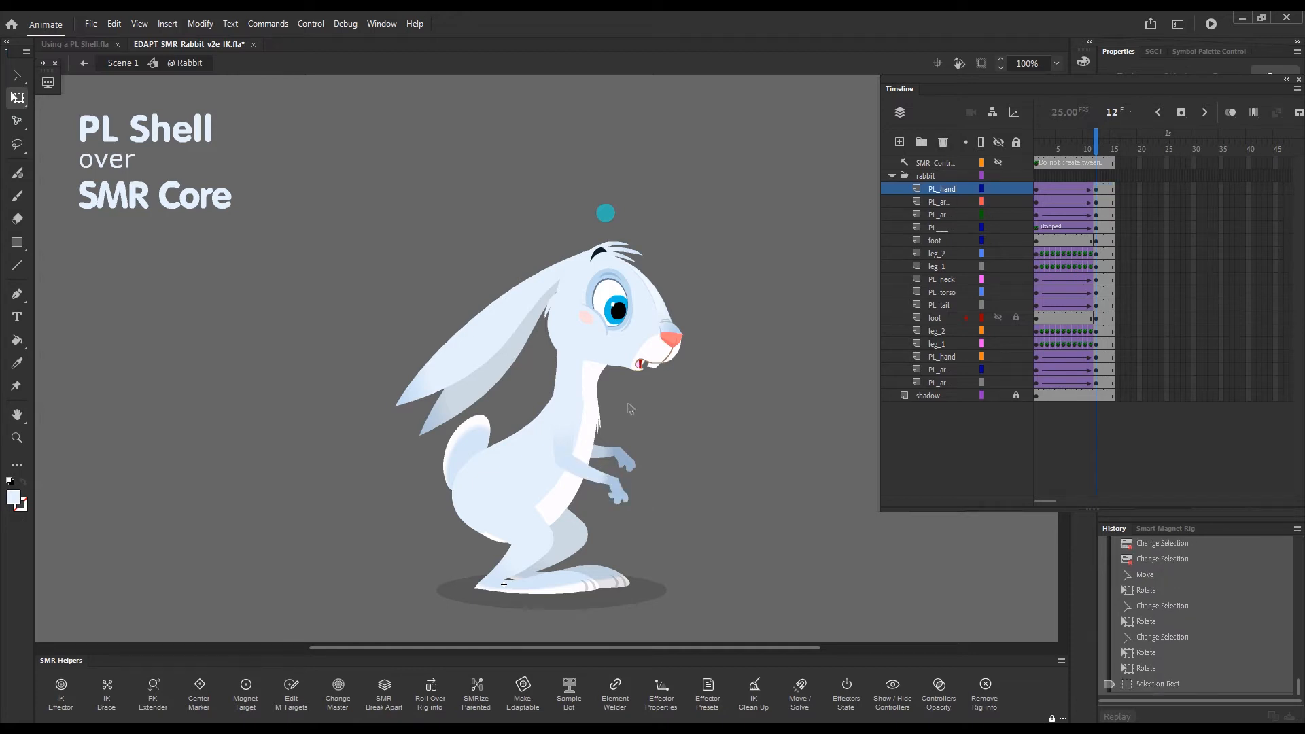
Show the rig controllers, select the whole front arm from the upper arm down, and switch off its layer-parenting shell
{"action": "key", "text": "F1"}
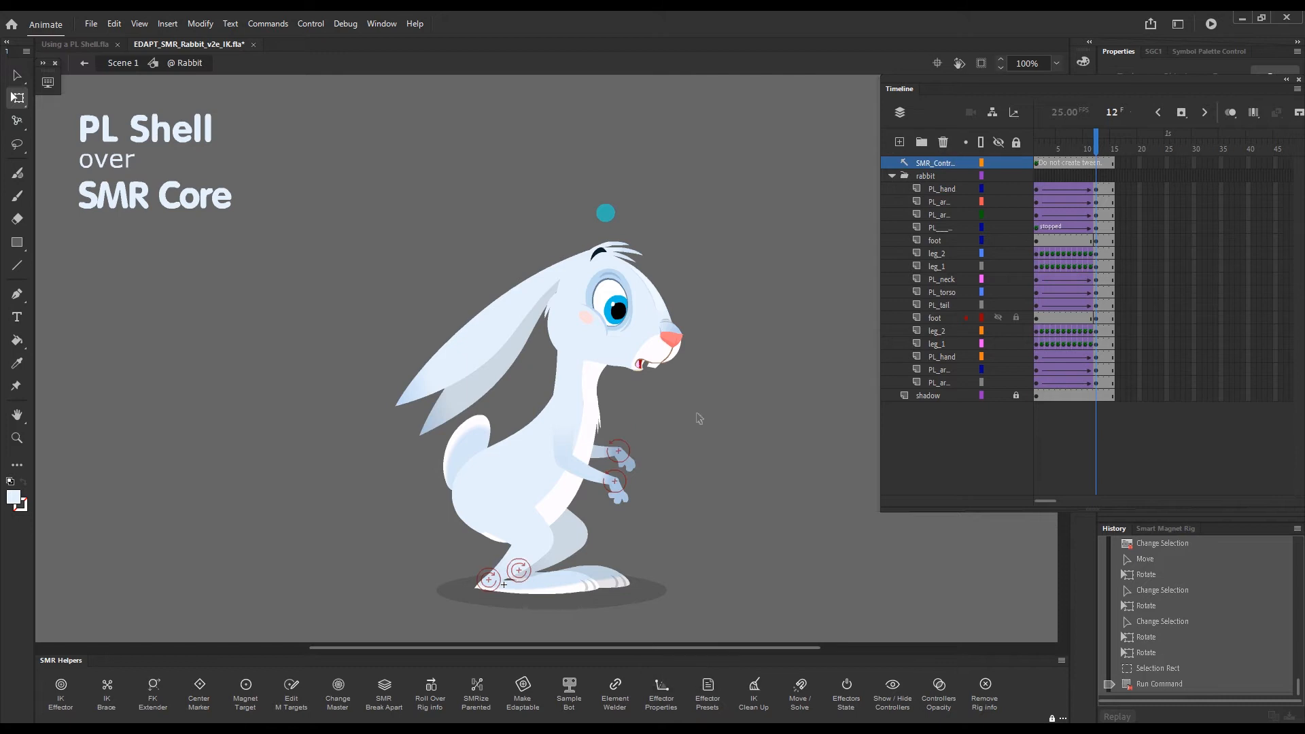
{"action": "left_click", "coordinate": [571, 445]}
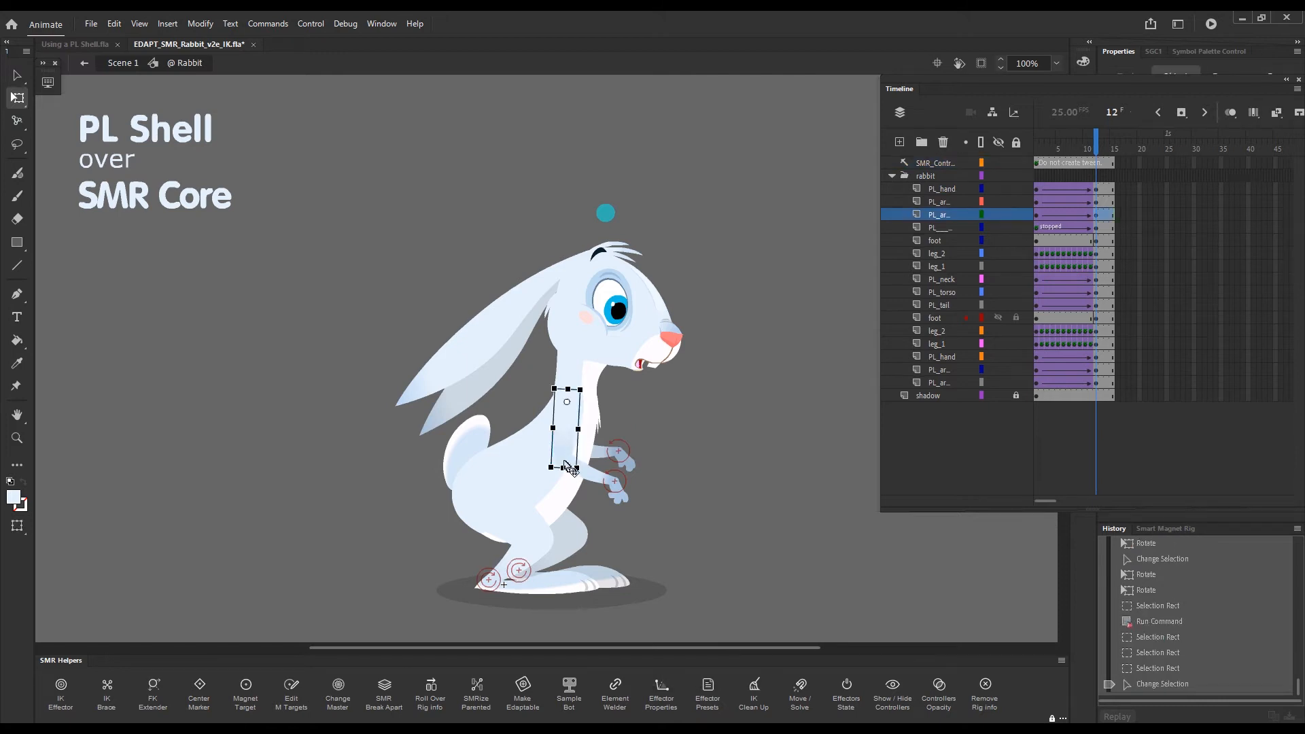
{"action": "key", "text": "1"}
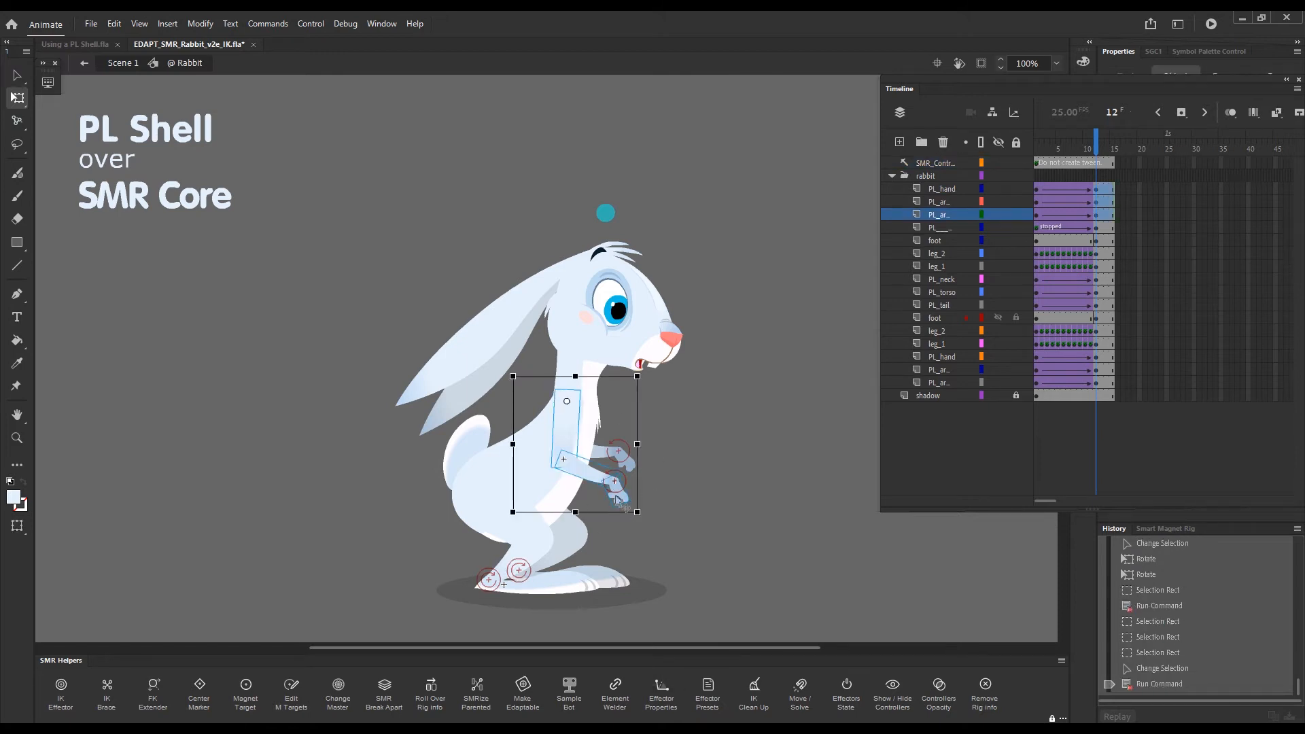
{"action": "key", "text": "3"}
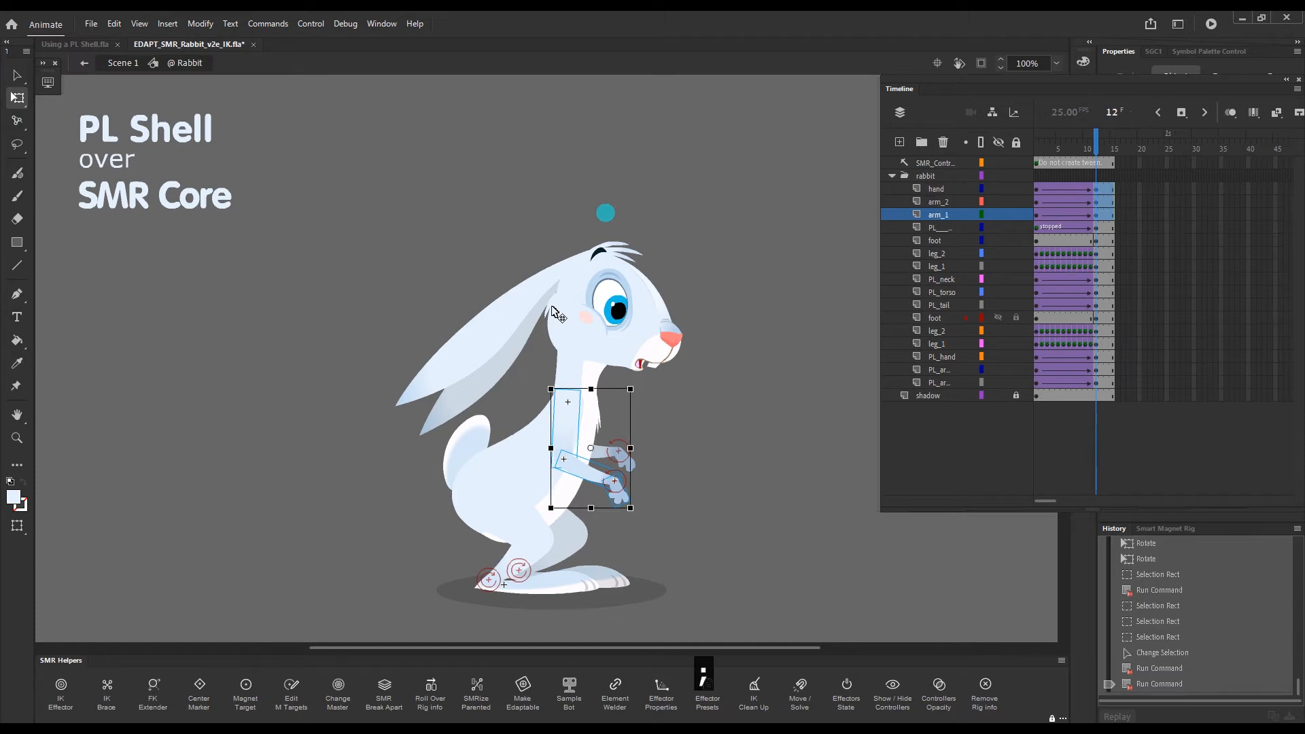
Raise the rabbit's front hand up in front of the chest on frame 12 with KineFlex
{"action": "left_click_drag", "start_coordinate": [741, 454], "coordinate": [769, 538]}
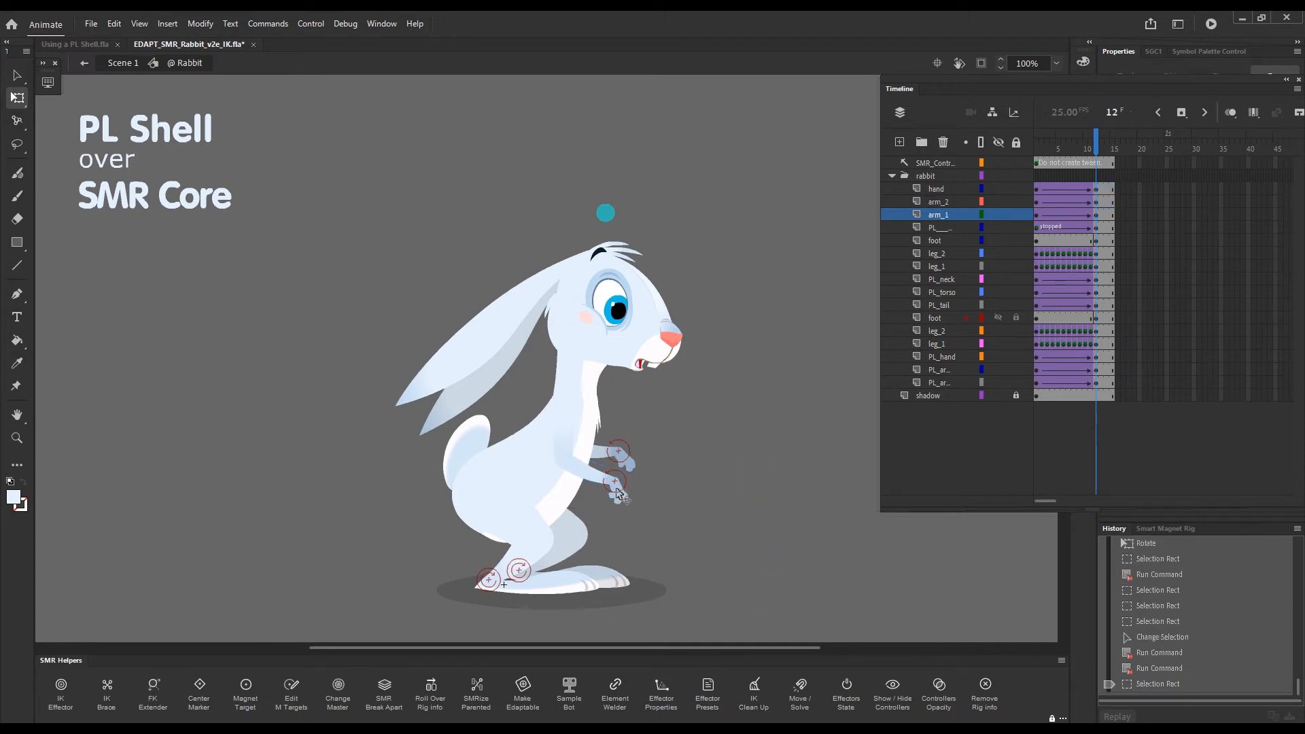
{"action": "key", "text": "g"}
{"action": "left_click_drag", "start_coordinate": [618, 494], "coordinate": [648, 404]}
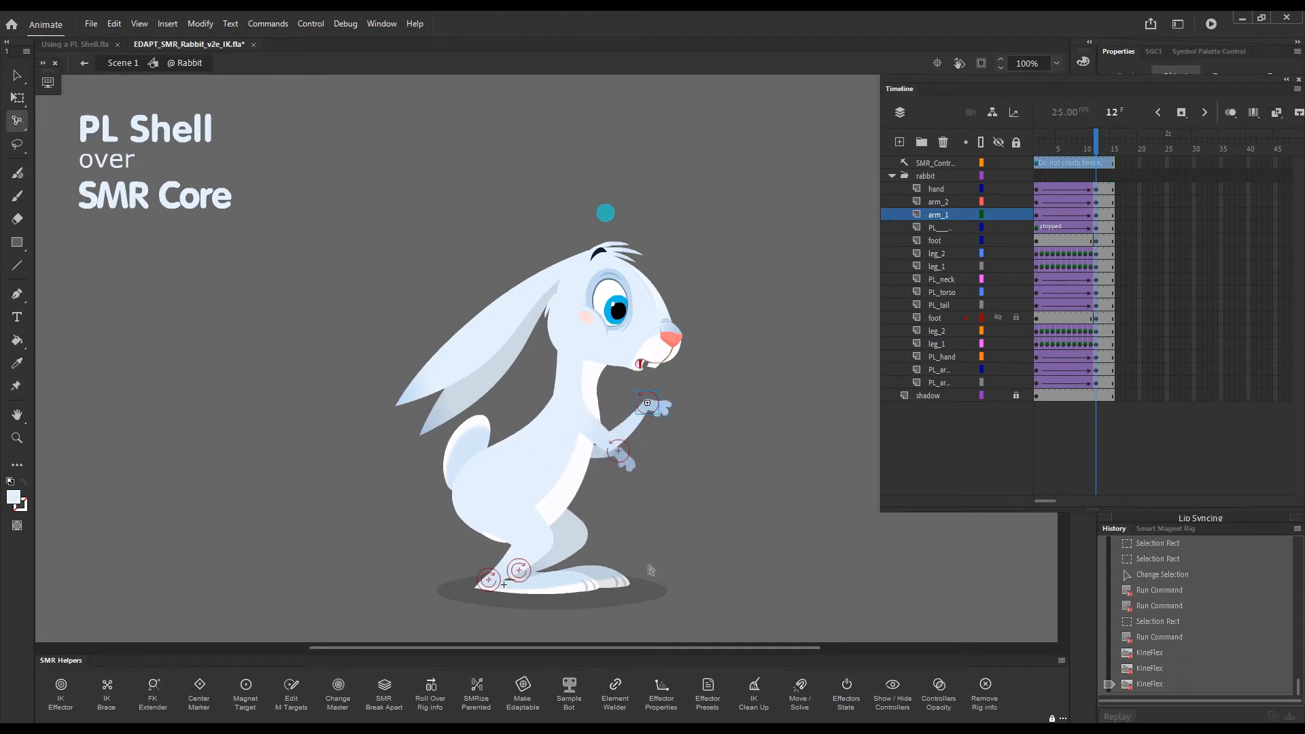
Select the whole front arm and restore its layer-parenting shell
{"action": "key", "text": "v"}
{"action": "left_click", "coordinate": [588, 450]}
{"action": "key", "text": "q"}
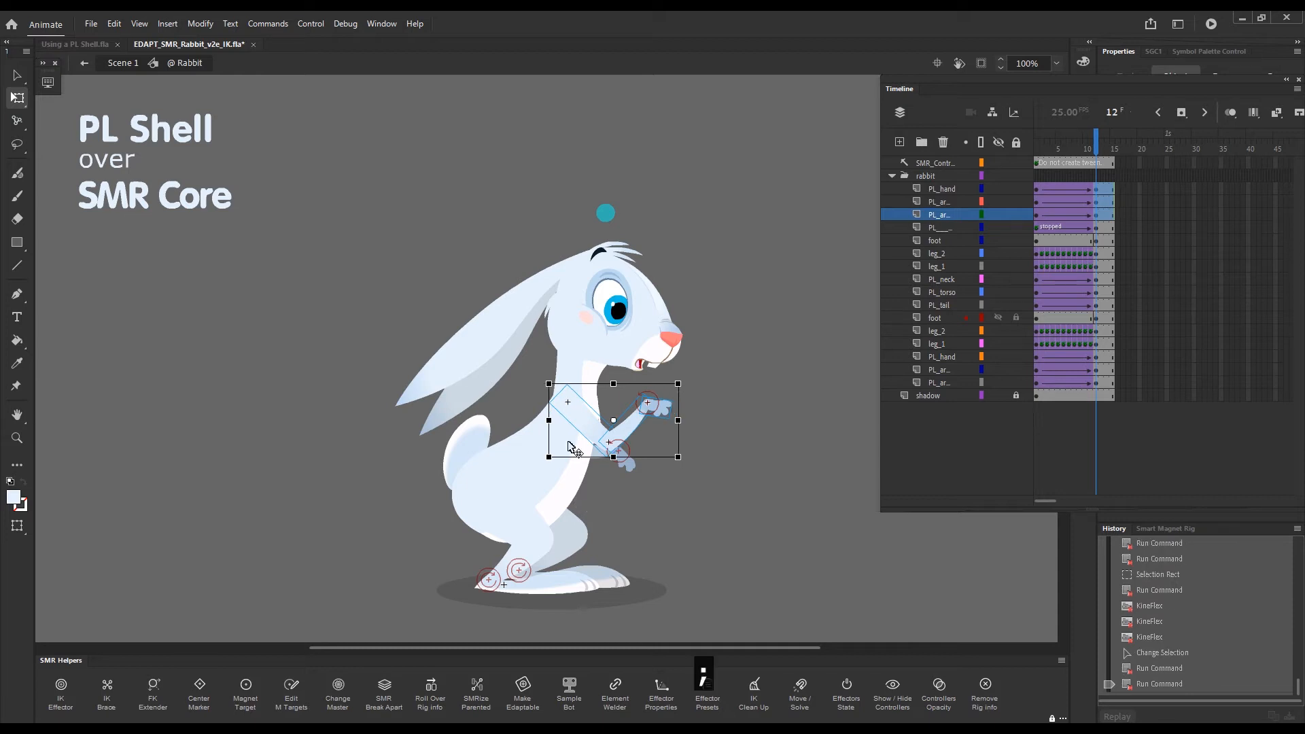
Hide the rig controllers and scrub back and forth through the arm animation, ending on frame 12
{"action": "left_click", "coordinate": [1080, 151]}
{"action": "mouse_move", "coordinate": [1079, 151]}
{"action": "left_mouse_down"}
{"action": "mouse_move", "coordinate": [1034, 163]}
{"action": "mouse_move", "coordinate": [1091, 162]}
{"action": "left_mouse_up"}
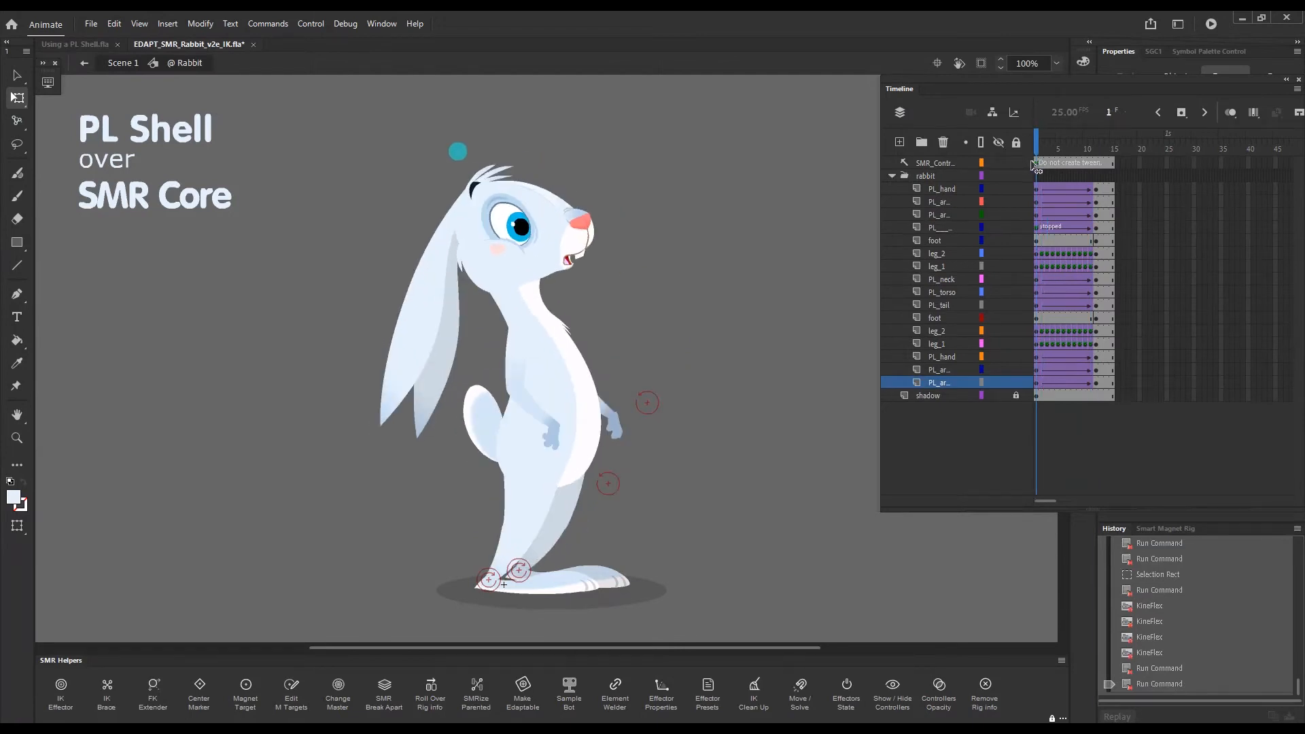
{"action": "key", "text": "F1"}
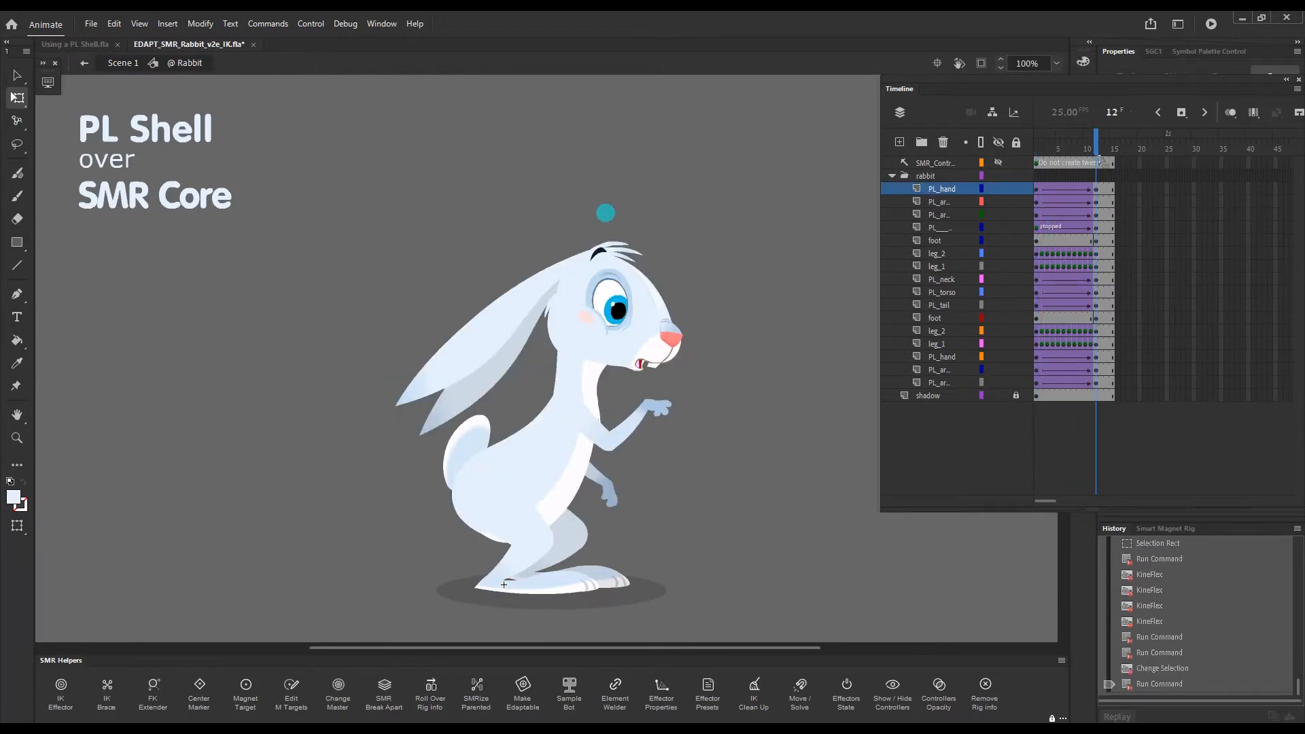
{"action": "mouse_move", "coordinate": [1098, 161]}
{"action": "left_mouse_down"}
{"action": "mouse_move", "coordinate": [1050, 163]}
{"action": "mouse_move", "coordinate": [1097, 168]}
{"action": "left_mouse_up"}
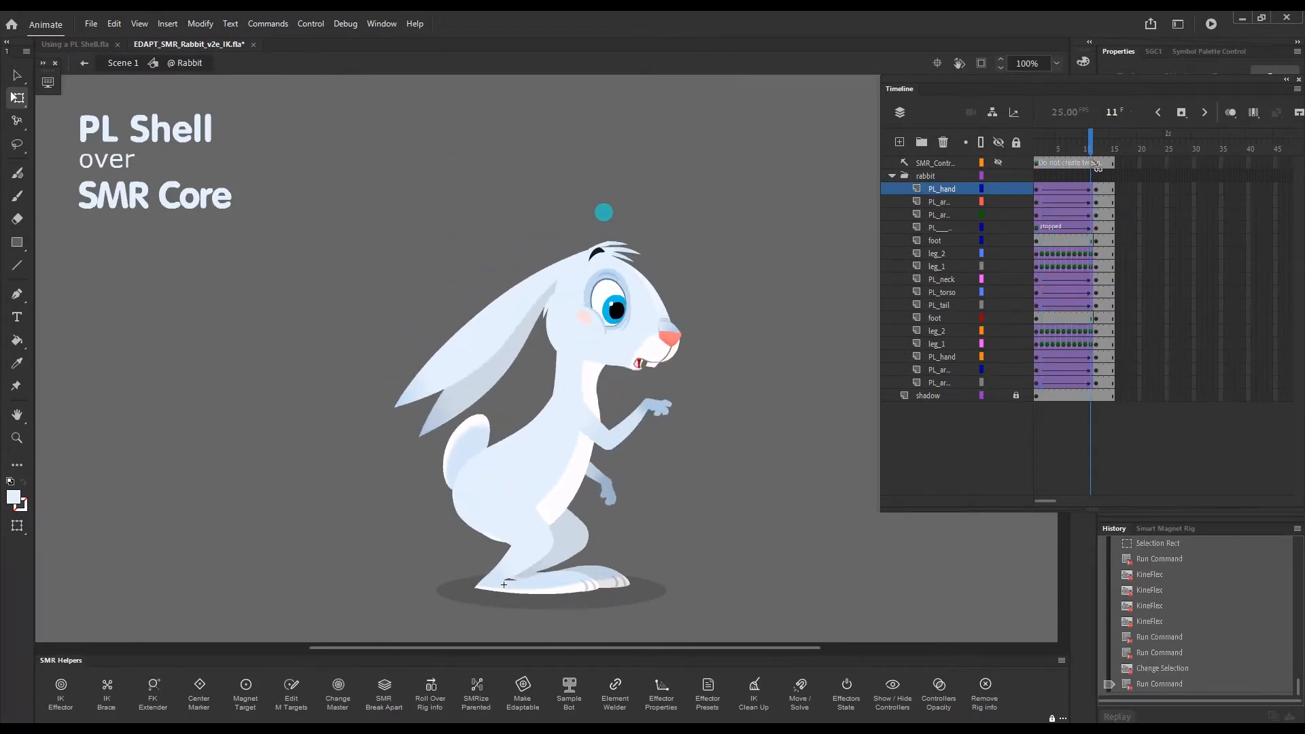
{"action": "left_click", "coordinate": [1100, 169]}
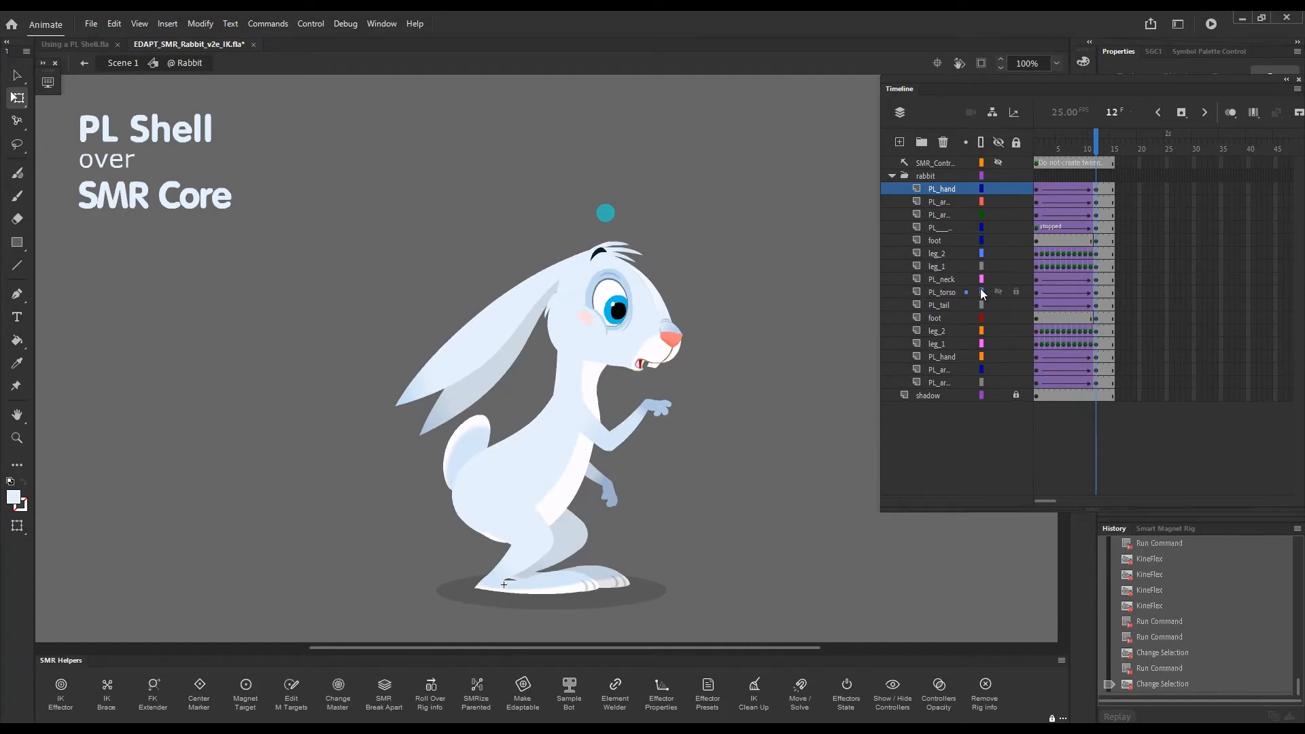
{"action": "mouse_move", "coordinate": [1101, 155]}
{"action": "left_mouse_down"}
{"action": "mouse_move", "coordinate": [1040, 170]}
{"action": "mouse_move", "coordinate": [1097, 175]}
{"action": "left_mouse_up"}
{"action": "left_click", "coordinate": [1096, 172]}
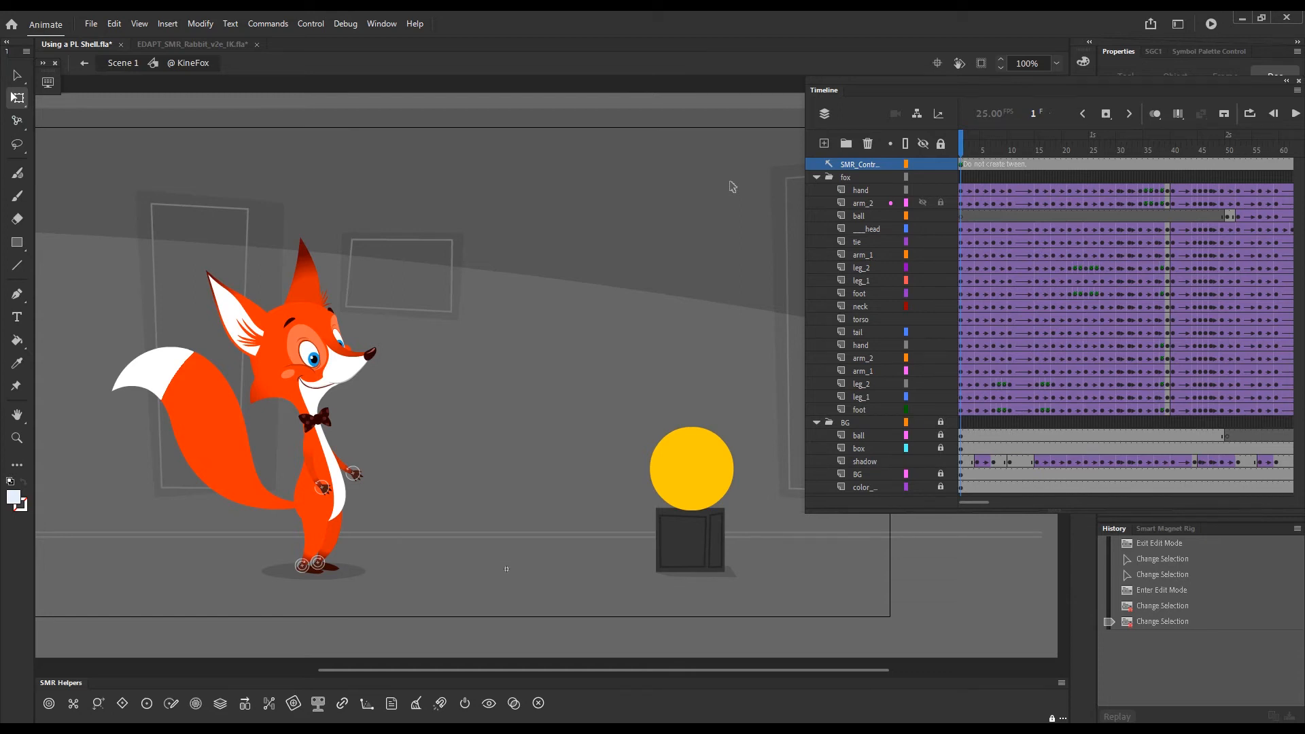
Test the fox movie, scrub its timeline to frame 20, and hide the rig controllers
{"action": "key", "text": "ctrl+Return"}
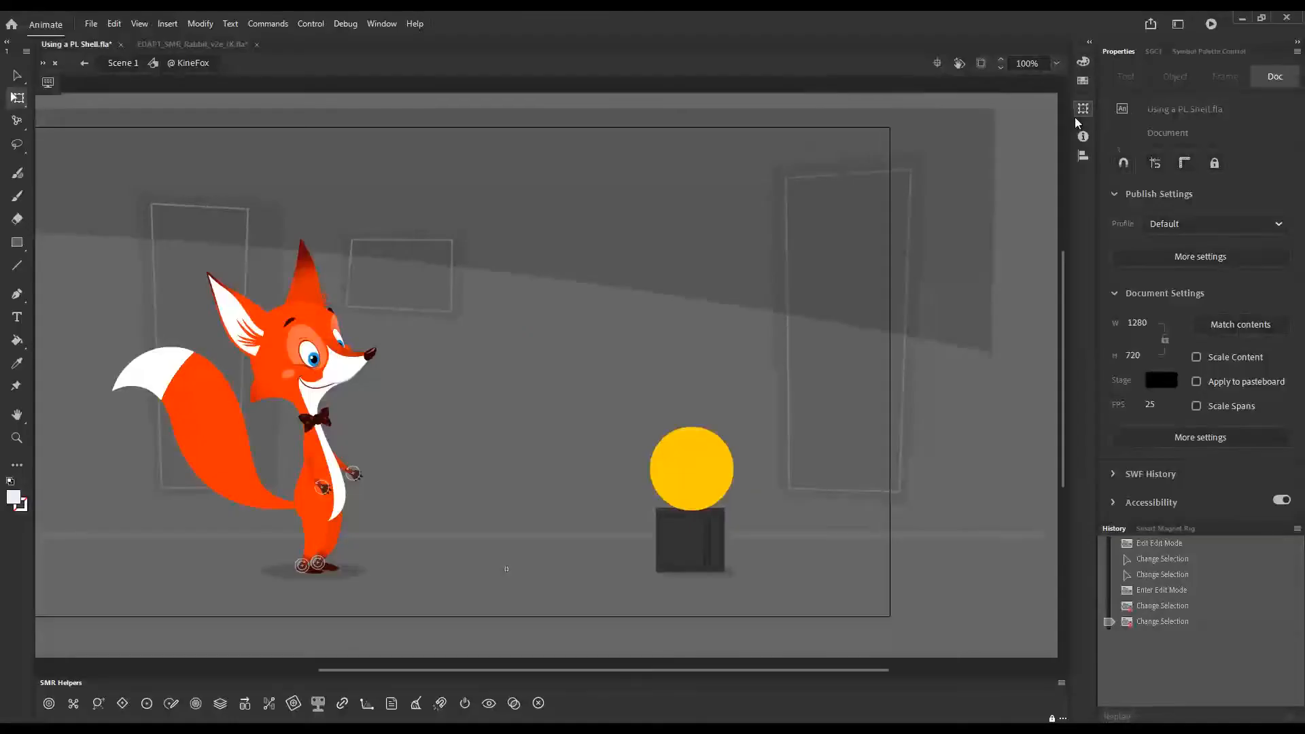
{"action": "left_click_drag", "start_coordinate": [966, 152], "coordinate": [992, 150]}
{"action": "left_click", "coordinate": [986, 386]}
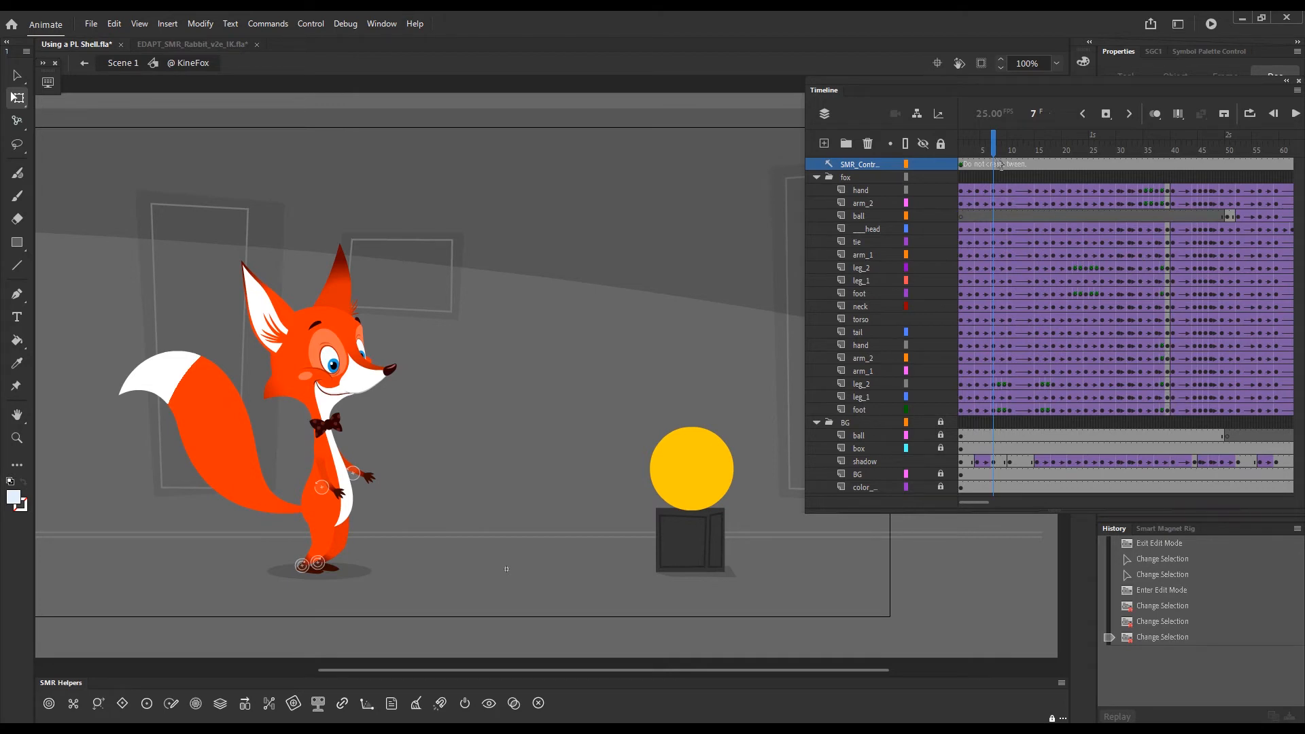
{"action": "left_click_drag", "start_coordinate": [997, 154], "coordinate": [1064, 170]}
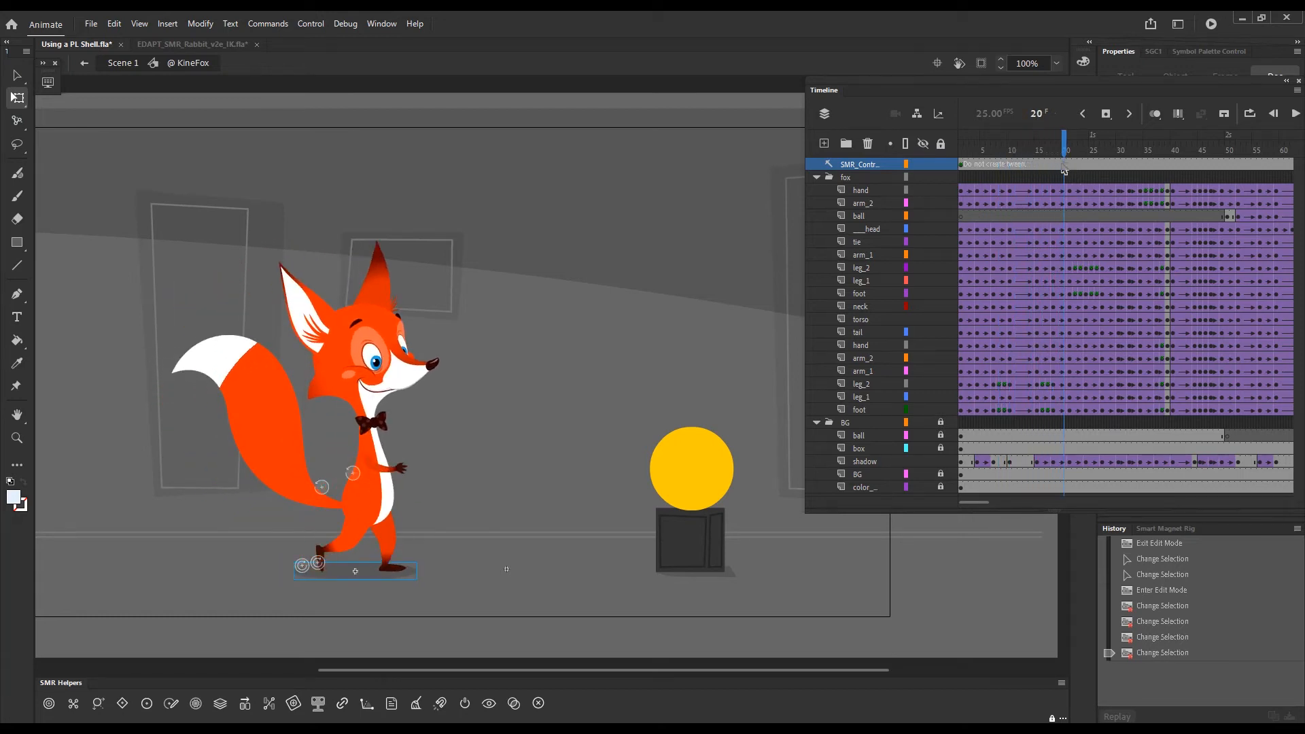
{"action": "key", "text": "F1"}
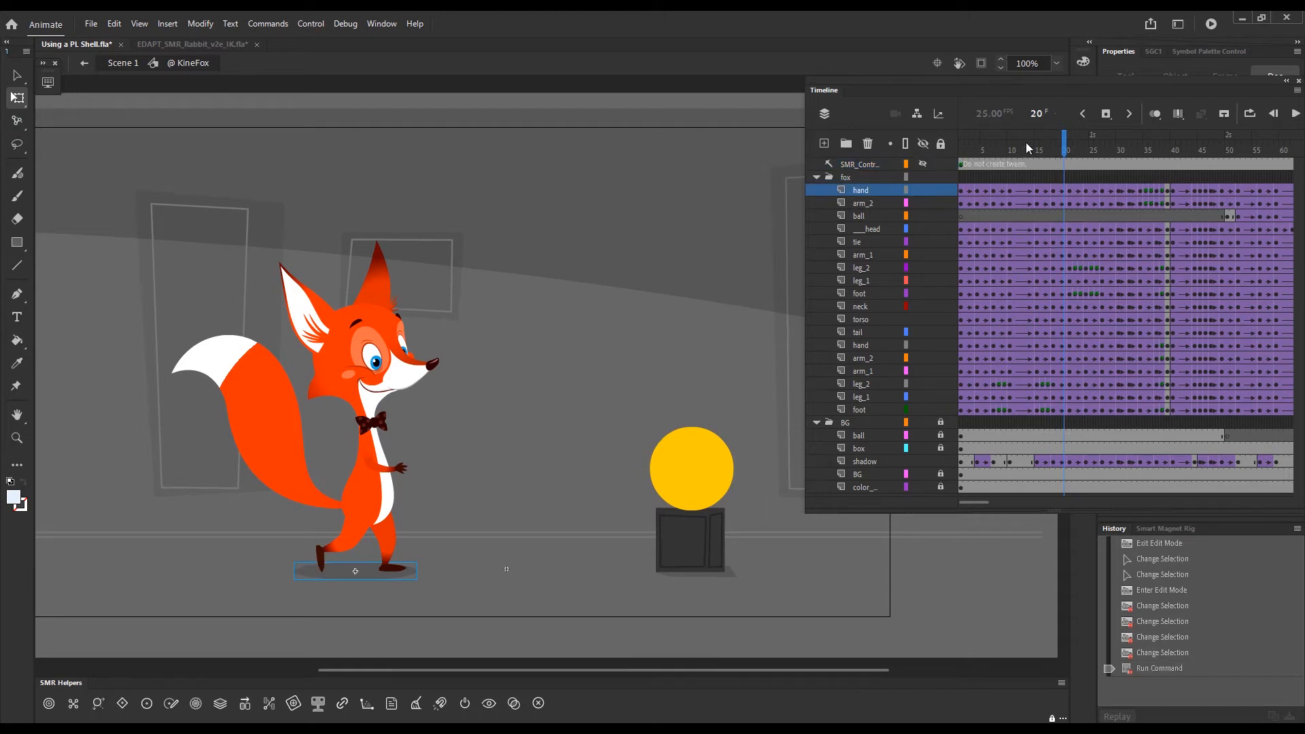
Clear the green intermediate keyframes around frames 9 and 17 on the lower leg_2 and foot layers of the fox
{"action": "left_click", "coordinate": [1002, 397]}
{"action": "left_click", "coordinate": [1003, 384]}
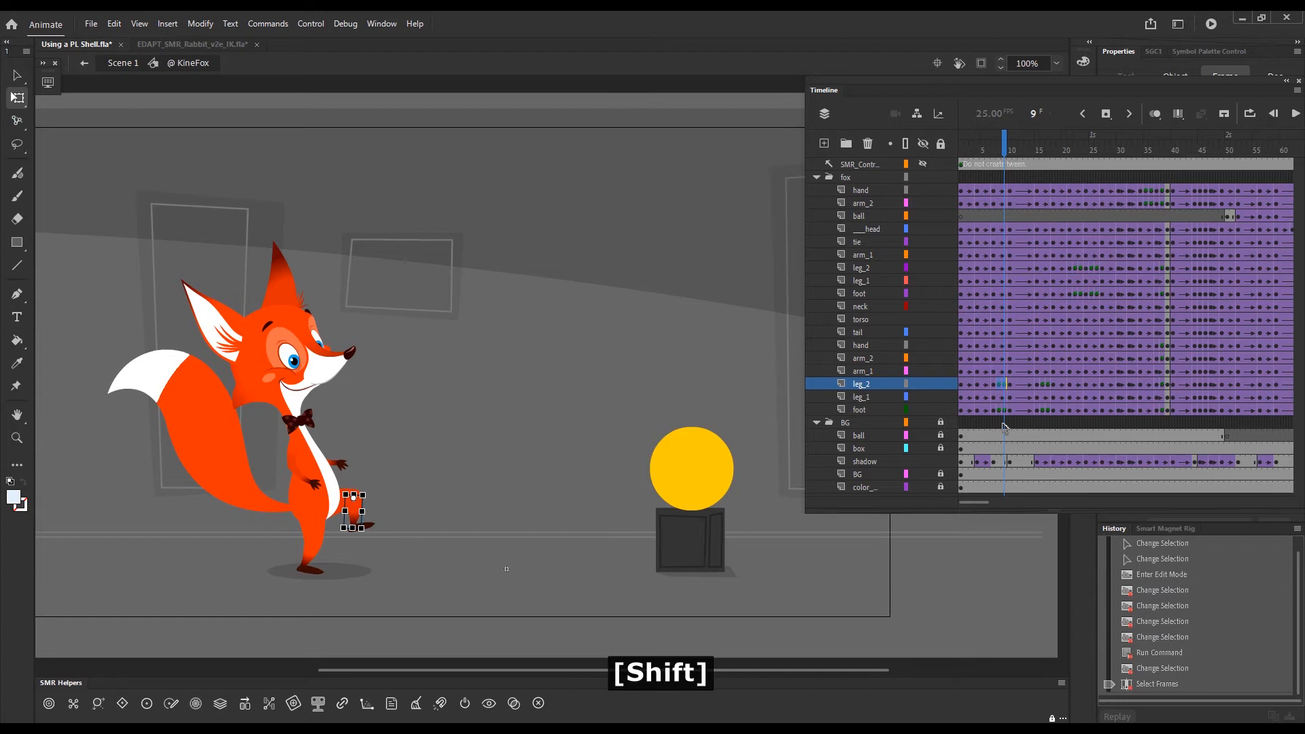
{"action": "key", "text": "shift+x"}
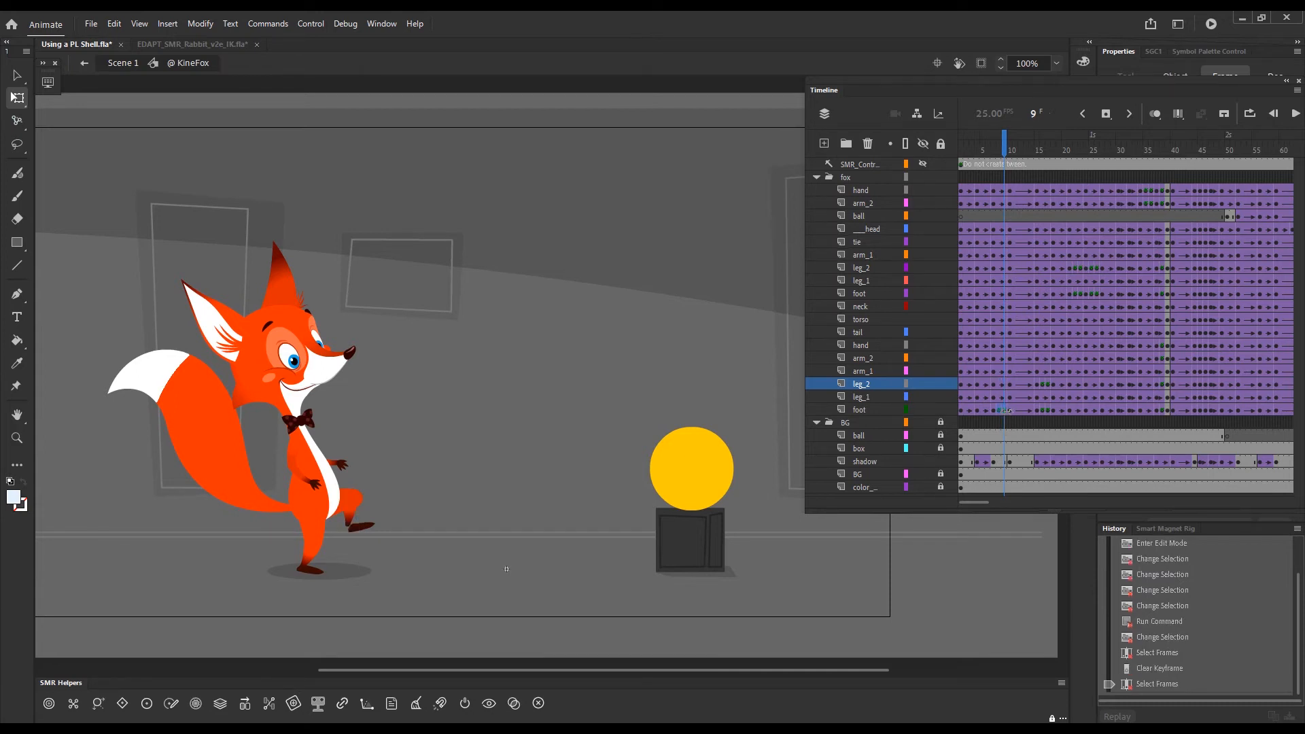
{"action": "key", "text": "shift+x"}
{"action": "left_click", "coordinate": [1048, 386]}
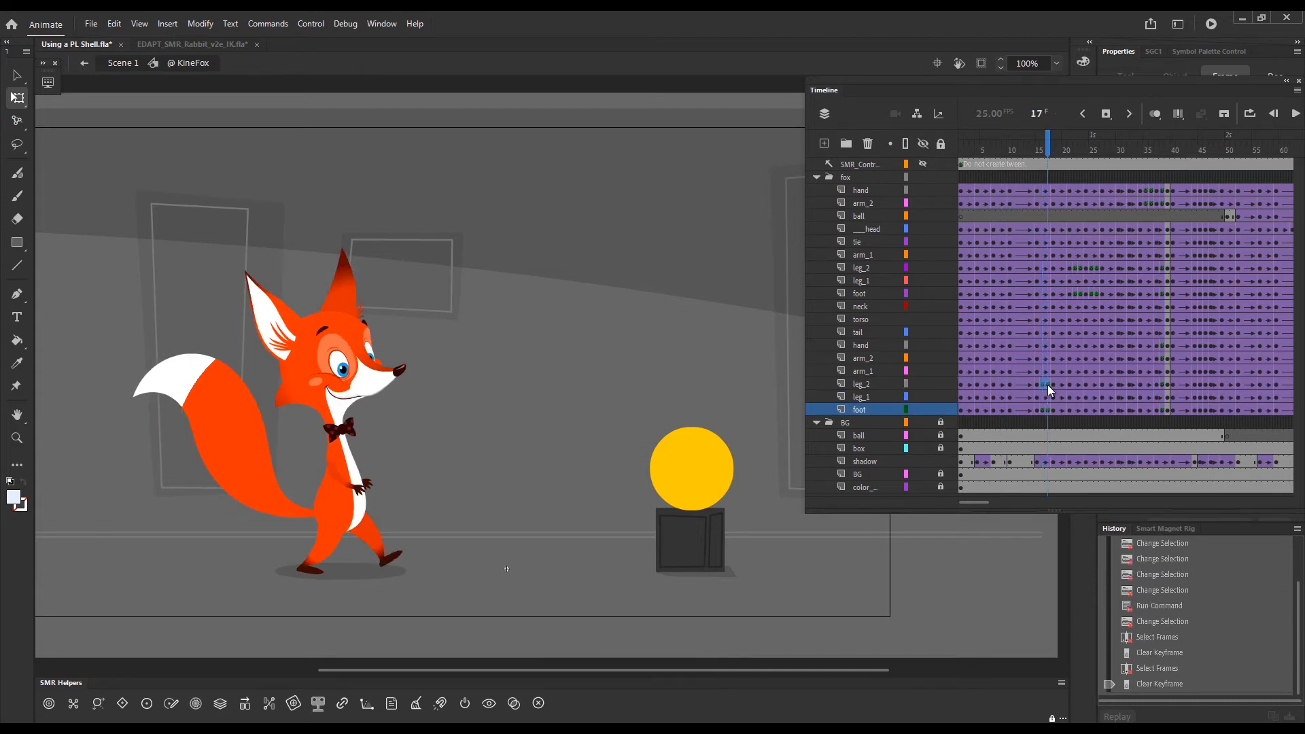
{"action": "left_click", "coordinate": [1050, 385]}
{"action": "key", "text": "shift+x"}
{"action": "left_click_drag", "start_coordinate": [1048, 412], "coordinate": [1048, 411]}
{"action": "key", "text": "shift+x"}
Clear the green intermediate keyframes around frames 23 to 26 on the upper leg_2 and foot layers of the fox
{"action": "left_click_drag", "start_coordinate": [1075, 270], "coordinate": [1080, 294]}
{"action": "key", "text": "shift+x"}
{"action": "key", "text": "shift+x"}
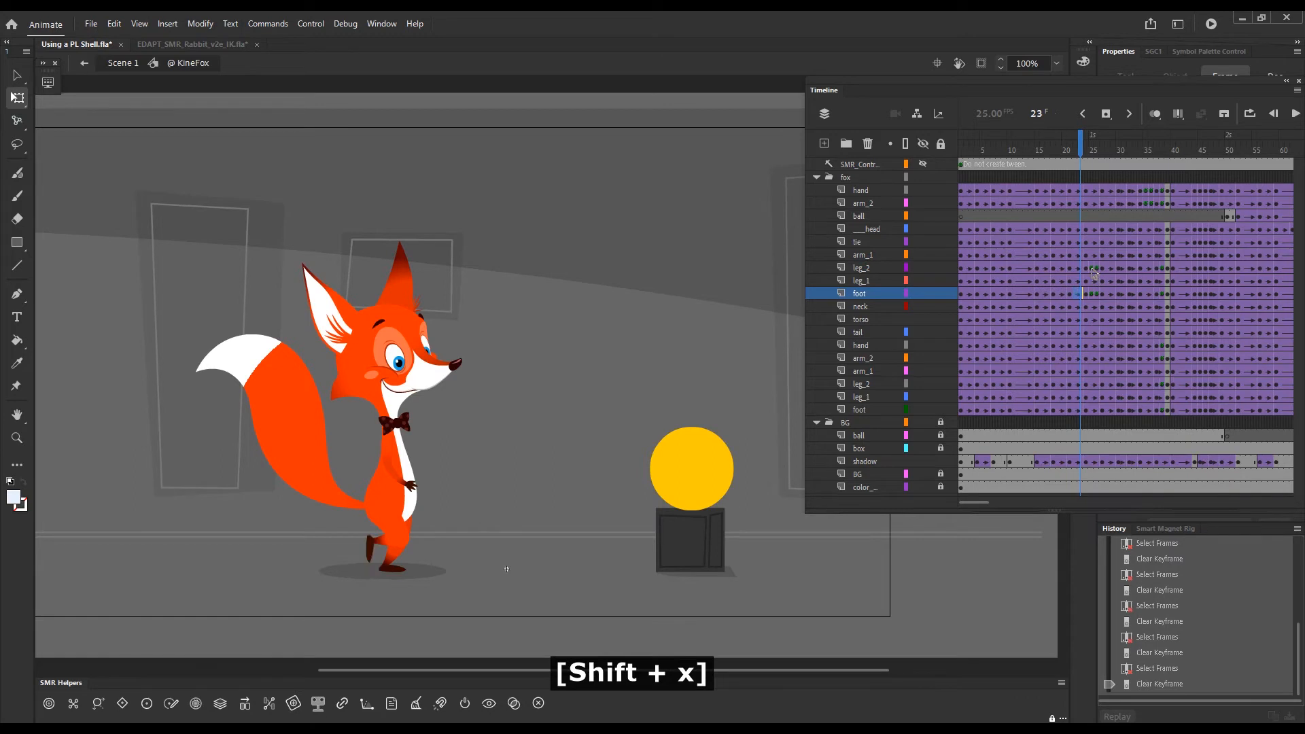
{"action": "left_click", "coordinate": [1096, 269]}
{"action": "key", "text": "shift+x"}
{"action": "left_click", "coordinate": [1096, 294]}
{"action": "key", "text": "shift+x"}
Magnify the fox and examine the joint between the lower leg_2 and leg_1 parts around frame 7
{"action": "left_click", "coordinate": [977, 151]}
{"action": "left_click_drag", "start_coordinate": [975, 148], "coordinate": [999, 151]}
{"action": "key", "text": "ctrl+space"}
{"action": "left_click_drag", "start_coordinate": [116, 198], "coordinate": [612, 592]}
{"action": "left_click", "coordinate": [1005, 151]}
{"action": "left_click_drag", "start_coordinate": [1008, 155], "coordinate": [997, 198]}
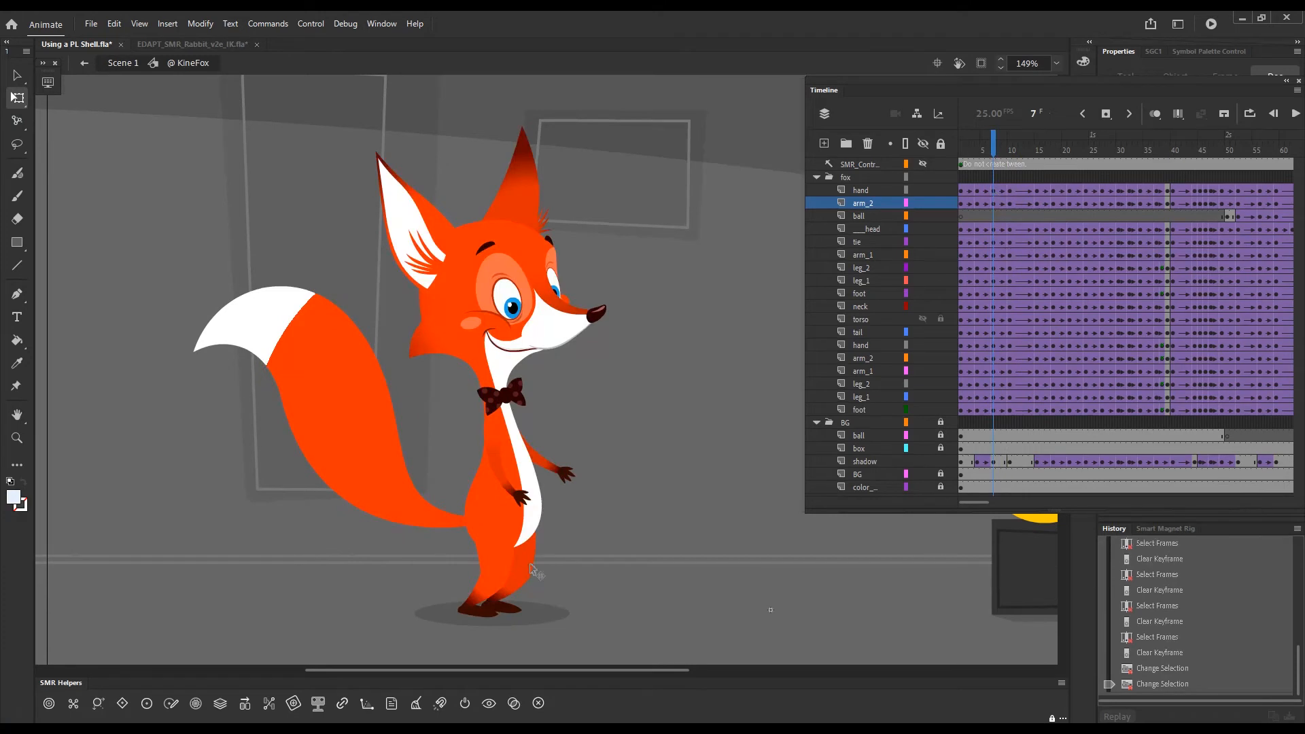
{"action": "left_click", "coordinate": [519, 599]}
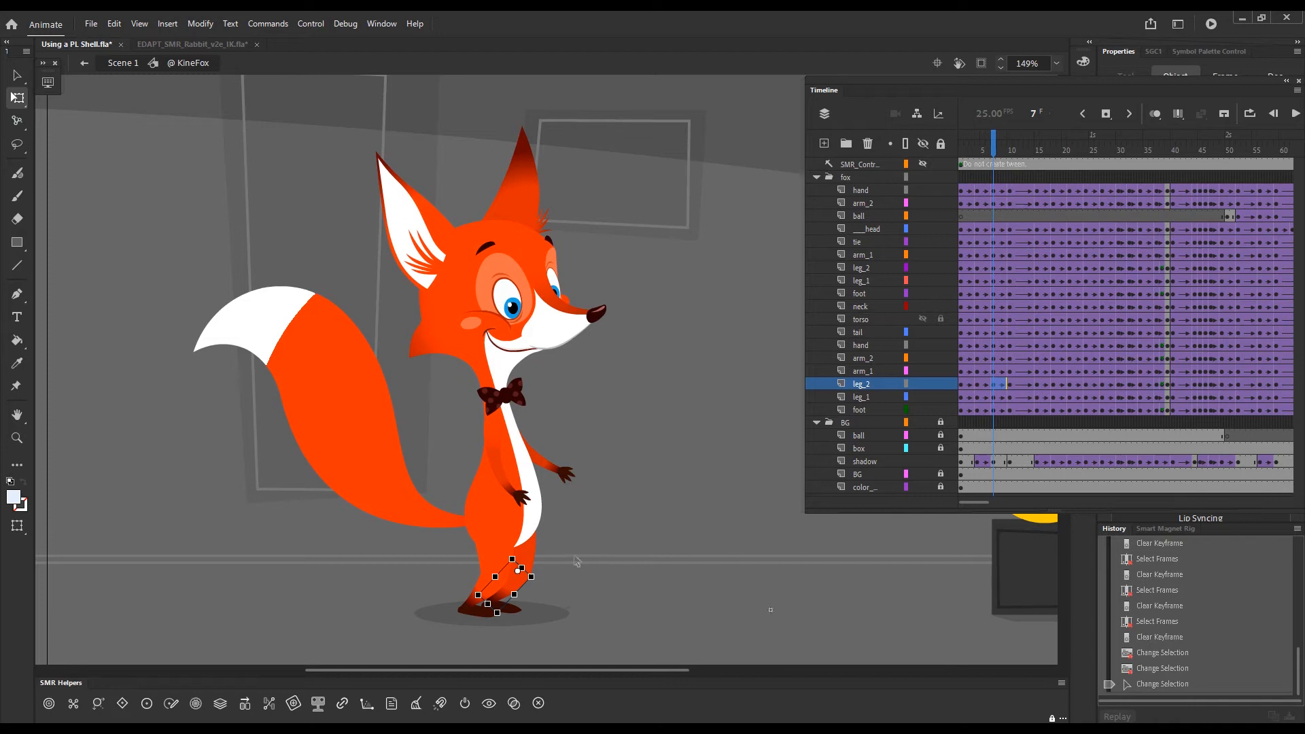
{"action": "left_click", "coordinate": [576, 562]}
{"action": "left_click", "coordinate": [532, 564]}
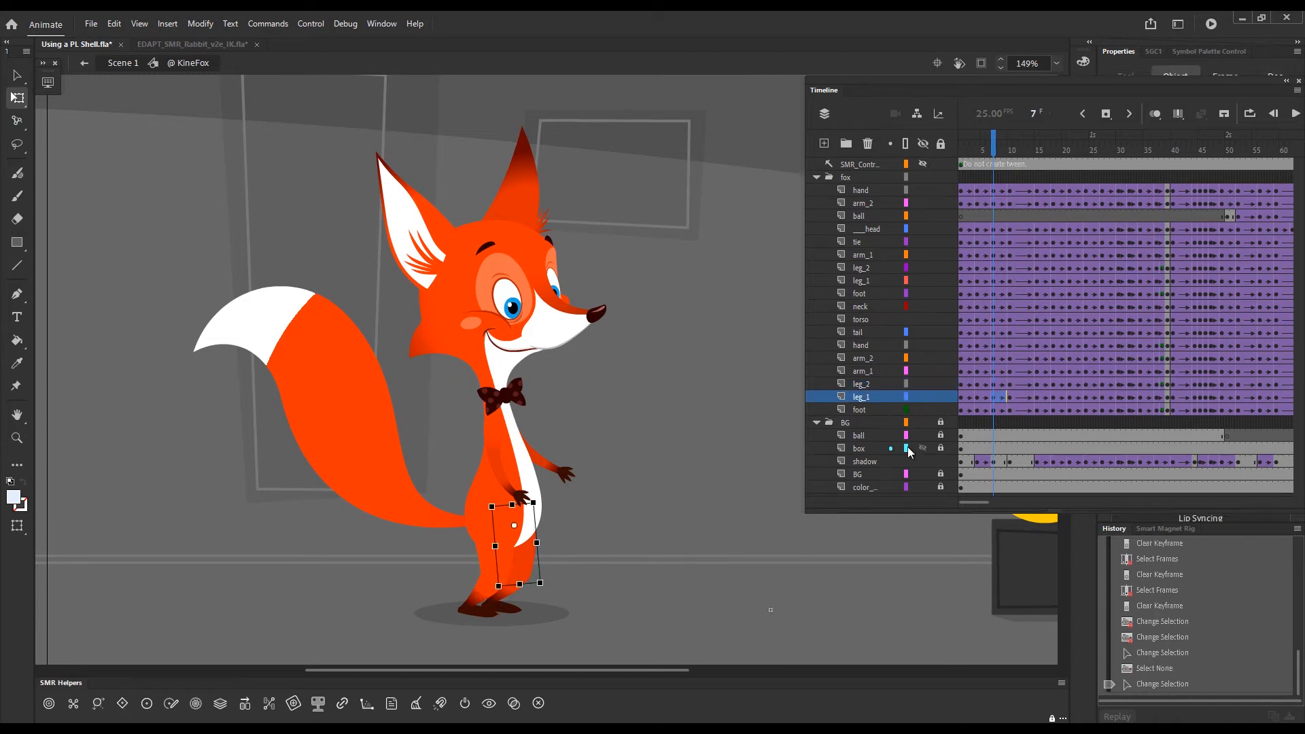
{"action": "left_click", "coordinate": [590, 568]}
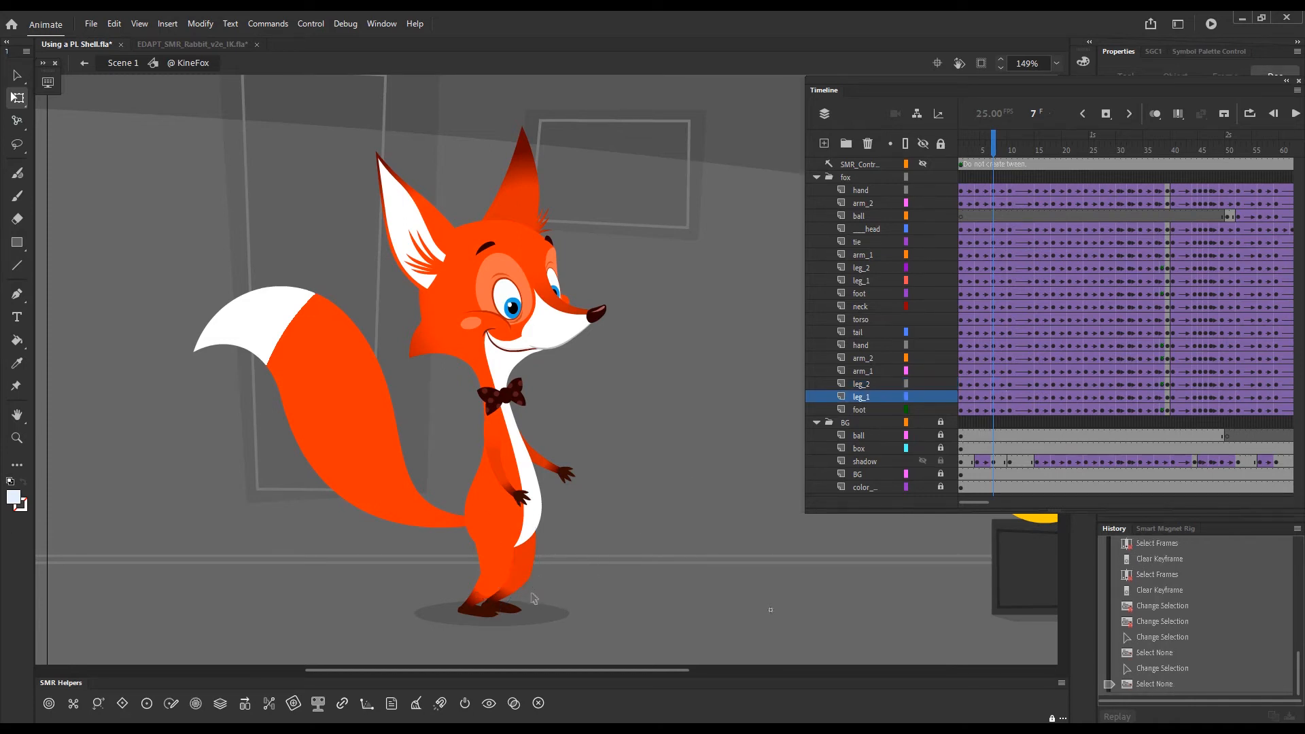
{"action": "left_click", "coordinate": [998, 163]}
{"action": "mouse_move", "coordinate": [1003, 166]}
{"action": "left_mouse_down"}
{"action": "mouse_move", "coordinate": [1013, 172]}
{"action": "mouse_move", "coordinate": [996, 175]}
{"action": "mouse_move", "coordinate": [1016, 178]}
{"action": "mouse_move", "coordinate": [993, 178]}
{"action": "mouse_move", "coordinate": [994, 151]}
{"action": "mouse_move", "coordinate": [1077, 175]}
{"action": "mouse_move", "coordinate": [1001, 173]}
{"action": "left_mouse_up"}
Lock the shadow layer in the BG folder
{"action": "left_click", "coordinate": [534, 561]}
{"action": "left_click", "coordinate": [940, 461]}
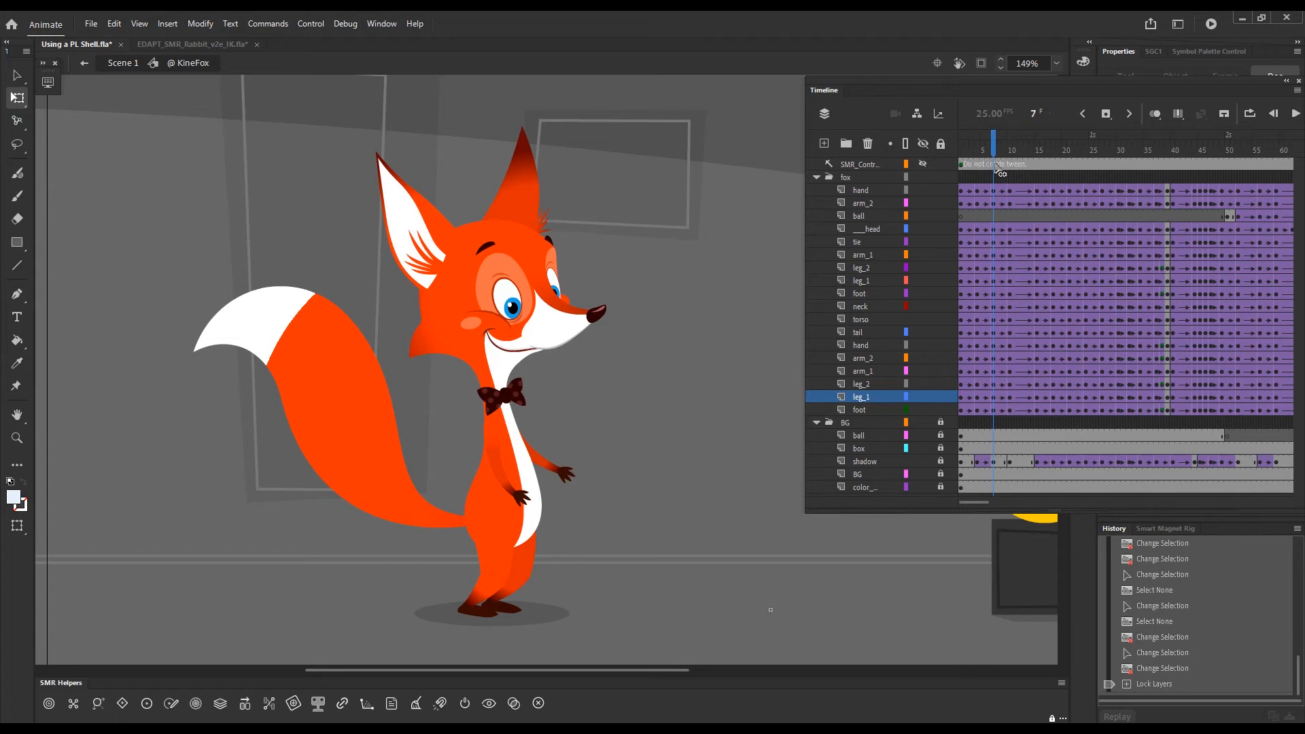
{"action": "left_click_drag", "start_coordinate": [996, 169], "coordinate": [997, 170]}
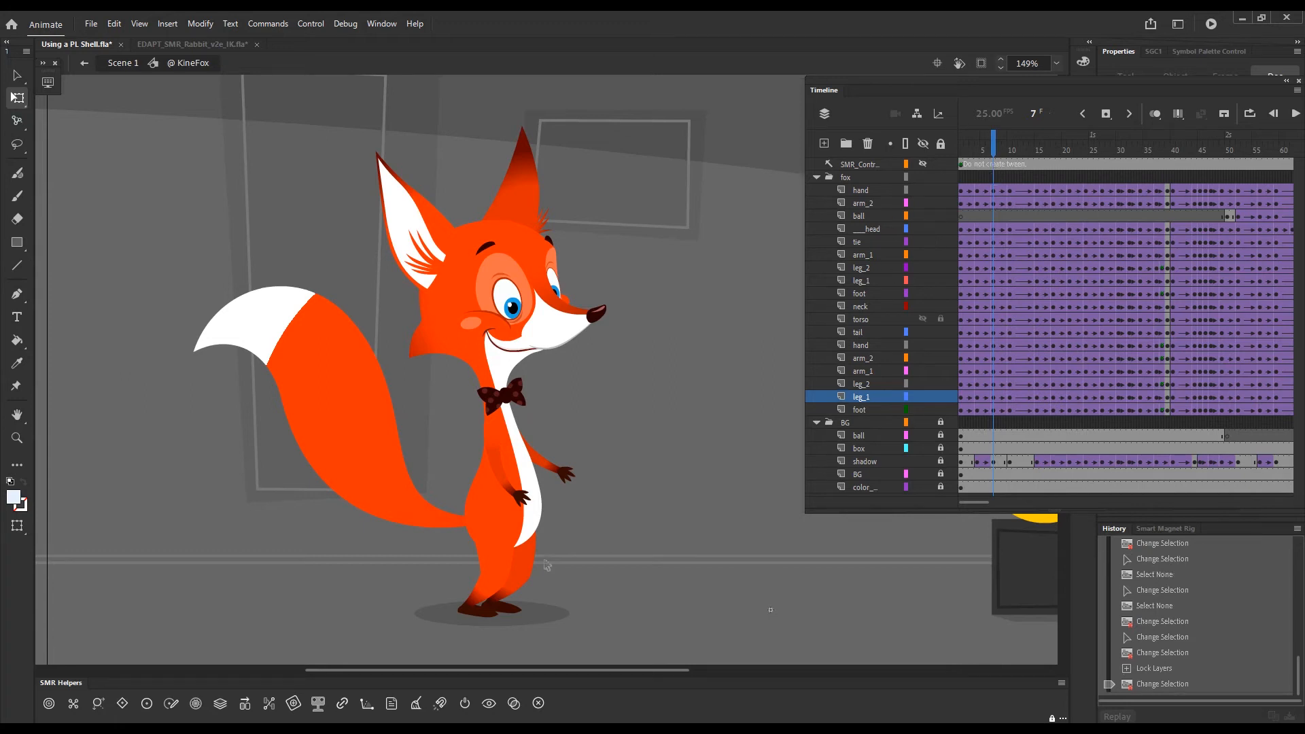
Select the lower leg_2 together with its foot at frame 7 and generate intermediate keyframes across frames 8 and 9
{"action": "left_click", "coordinate": [513, 598]}
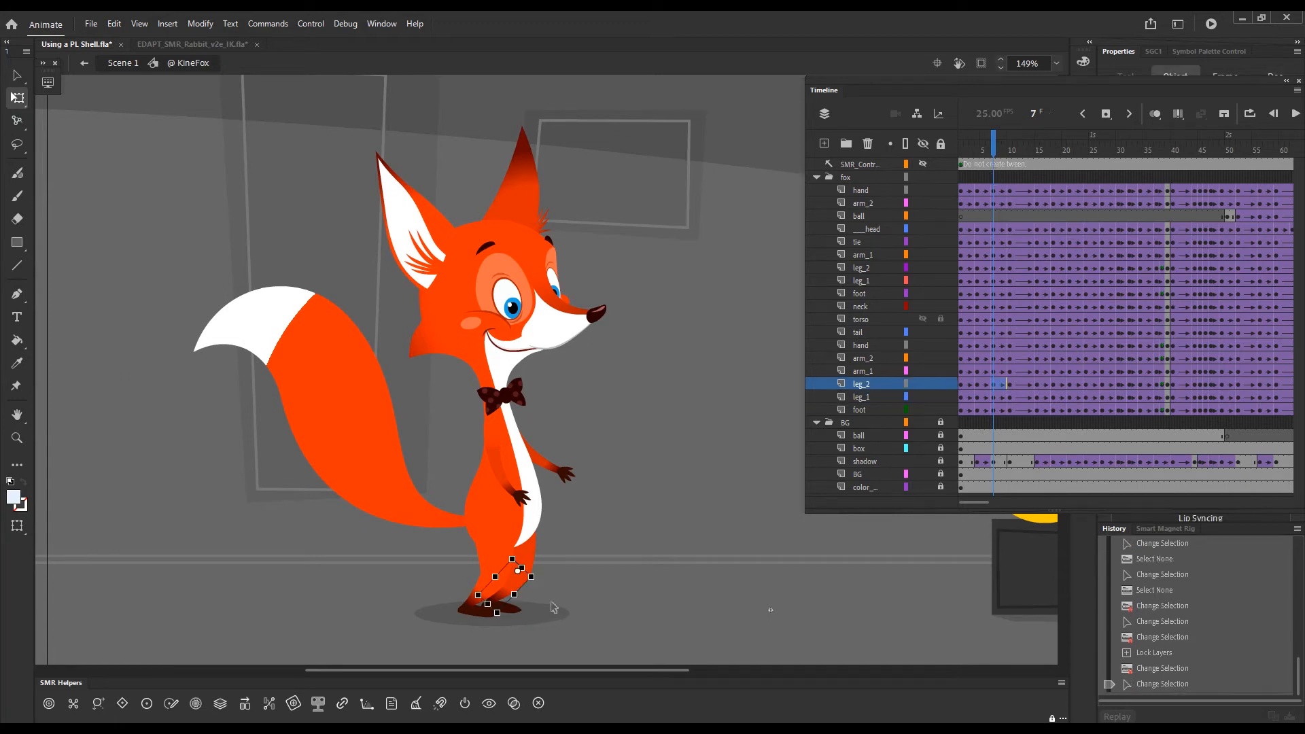
{"action": "key", "text": "1"}
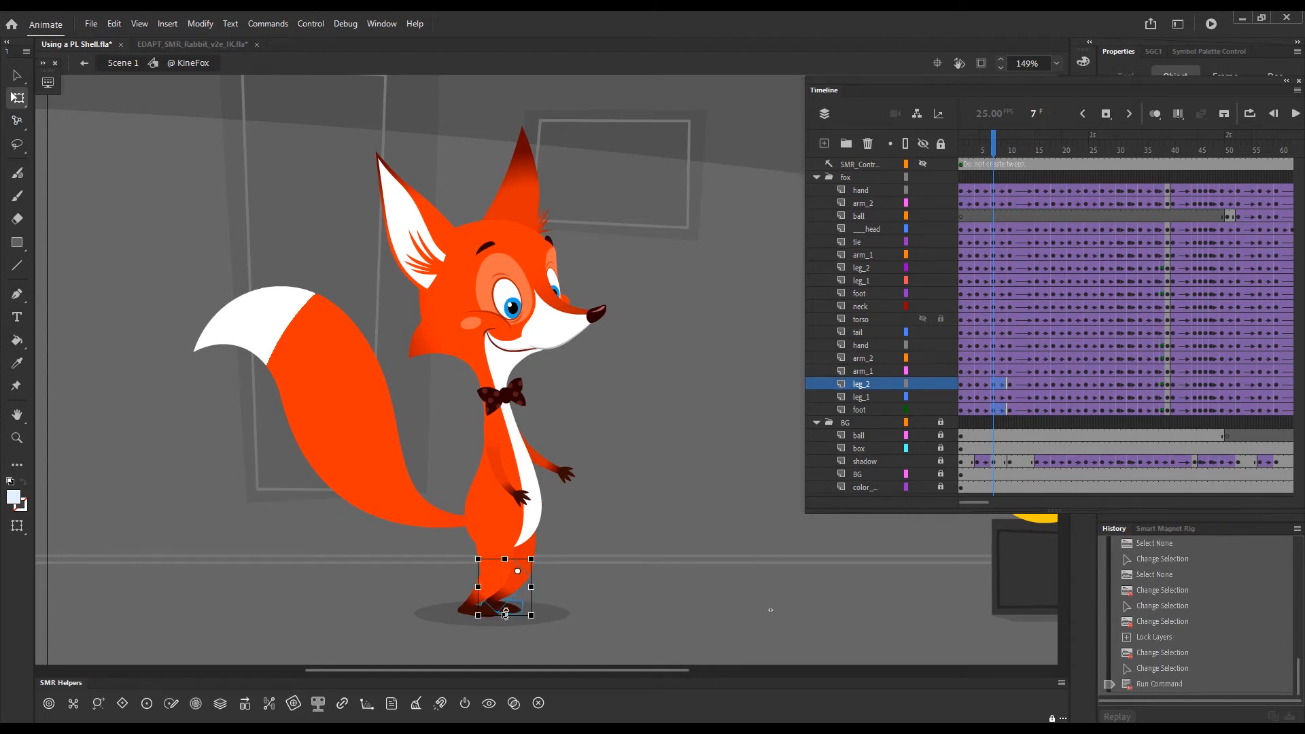
{"action": "key", "text": "alt"}
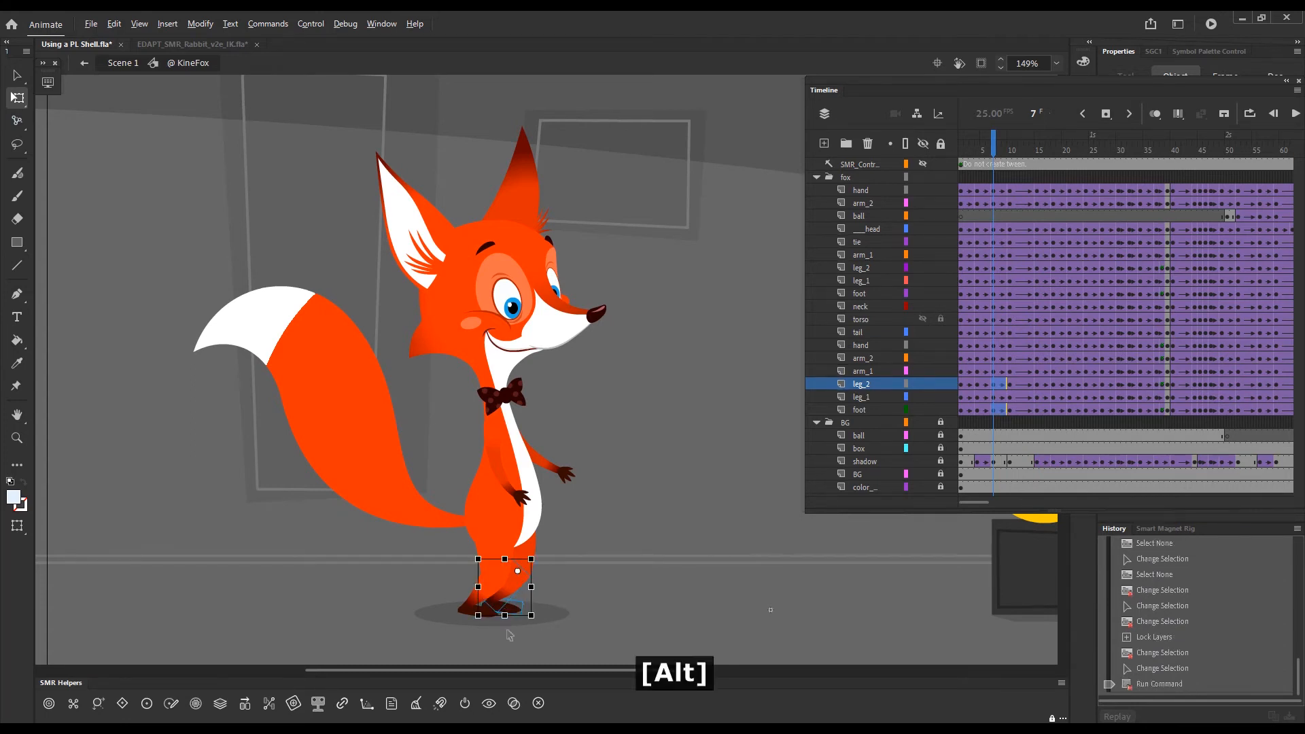
{"action": "key", "text": "alt+q"}
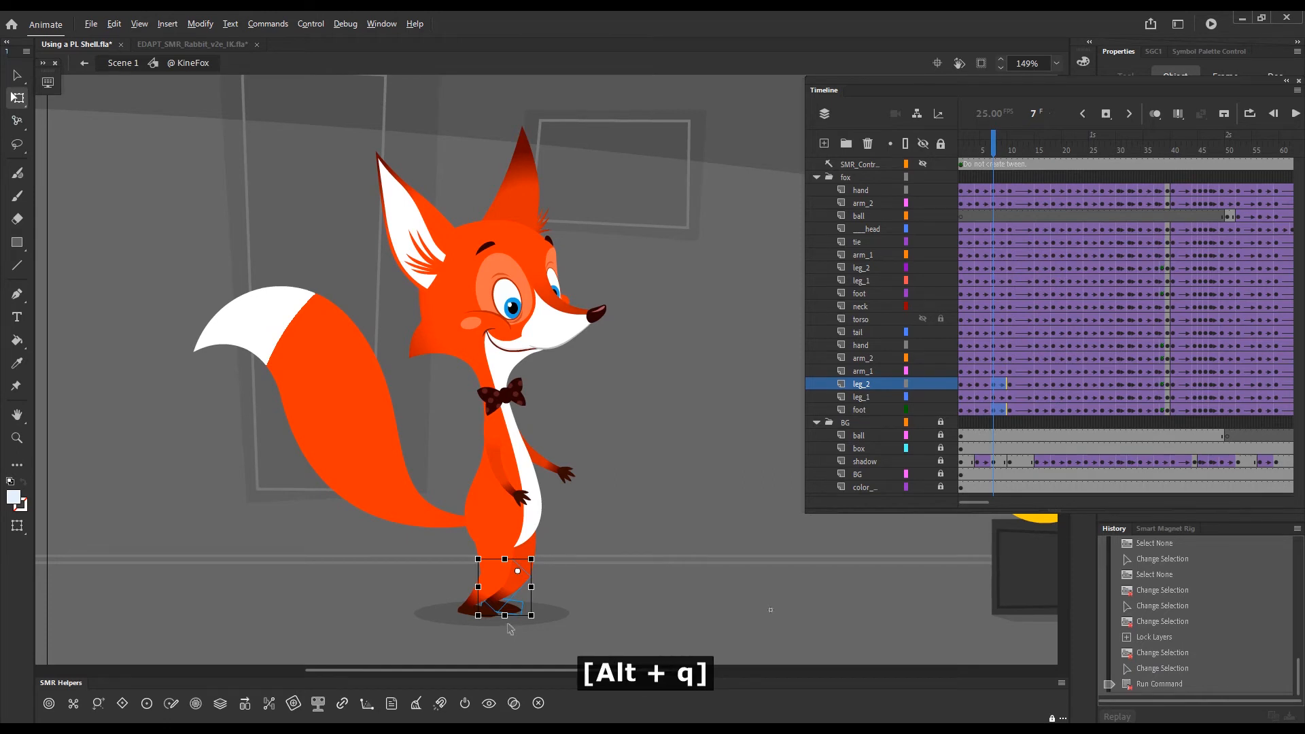
{"action": "left_click", "coordinate": [999, 149]}
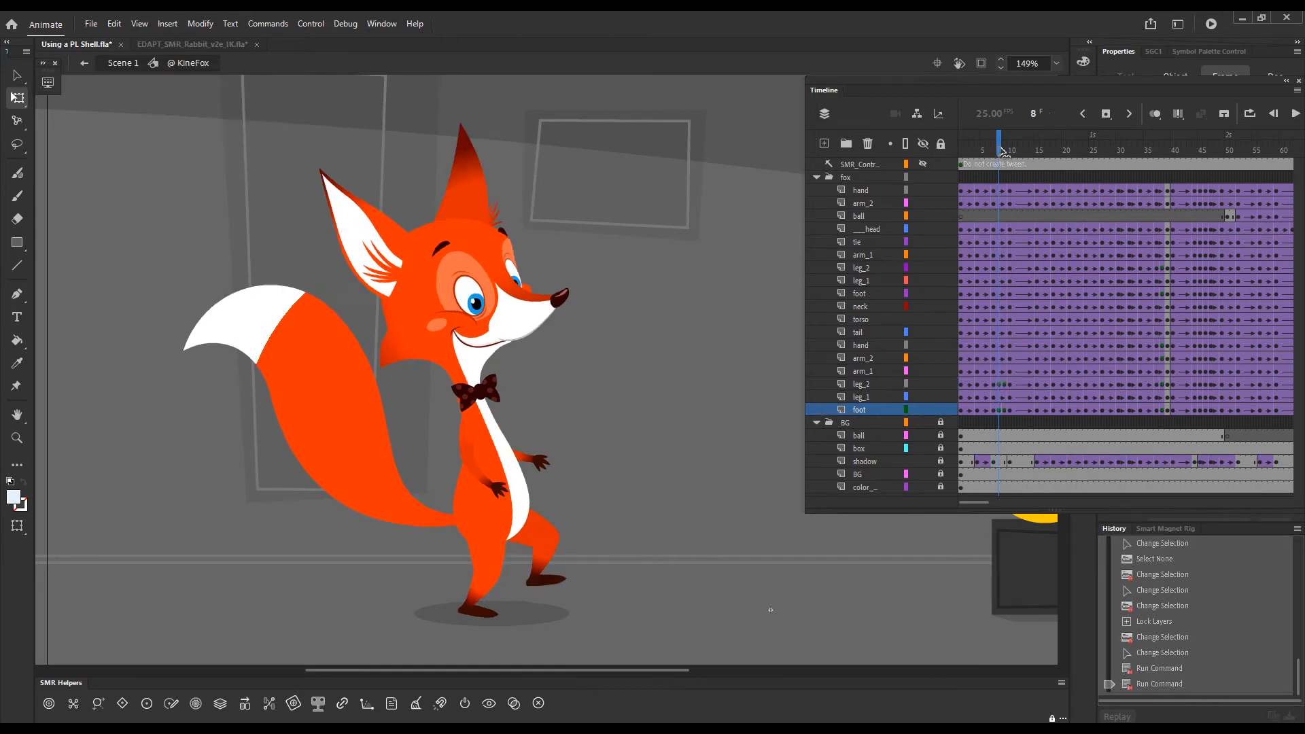
{"action": "key", "text": "comma"}
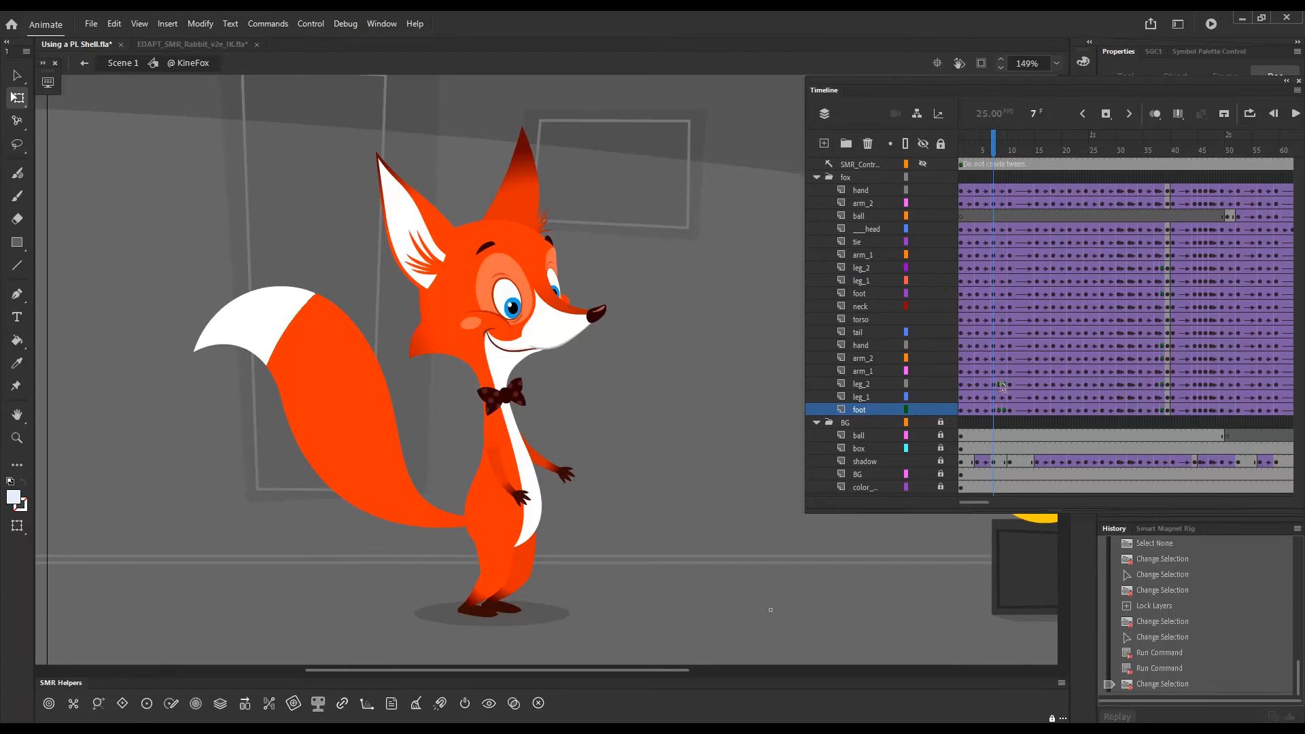
Clear the green intermediate keyframes at frames 8 and 9 on the lower leg_2 and foot layers
{"action": "mouse_move", "coordinate": [998, 153]}
{"action": "left_mouse_down"}
{"action": "mouse_move", "coordinate": [1012, 151]}
{"action": "mouse_move", "coordinate": [1000, 154]}
{"action": "left_mouse_up"}
{"action": "mouse_move", "coordinate": [999, 384]}
{"action": "left_mouse_down"}
{"action": "mouse_move", "coordinate": [995, 413]}
{"action": "mouse_move", "coordinate": [1010, 384]}
{"action": "left_mouse_up"}
{"action": "key", "text": "shift+x"}
{"action": "key", "text": "shift+x"}
Try IK Clean Up on frames 7 to 10 of the lower leg_2, leg_1 and foot layers
{"action": "left_click", "coordinate": [1000, 154]}
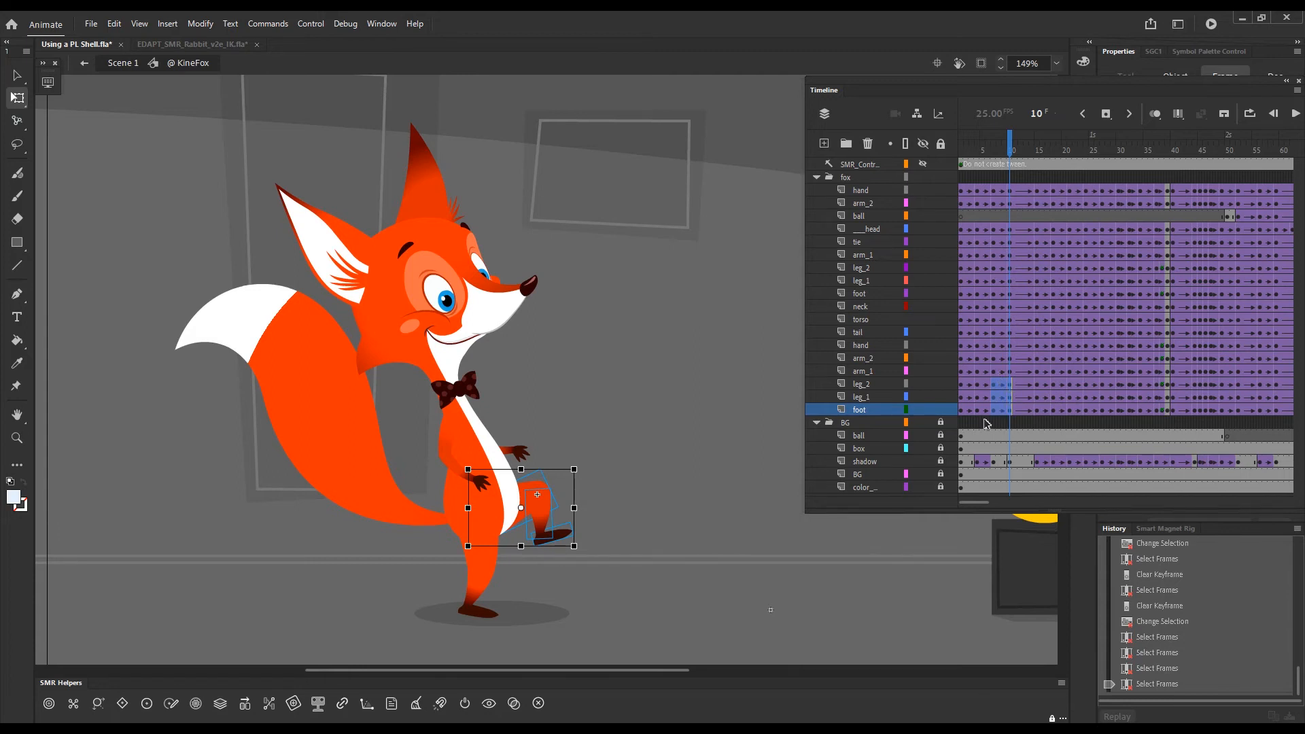
{"action": "key", "text": "alt+semicolon"}
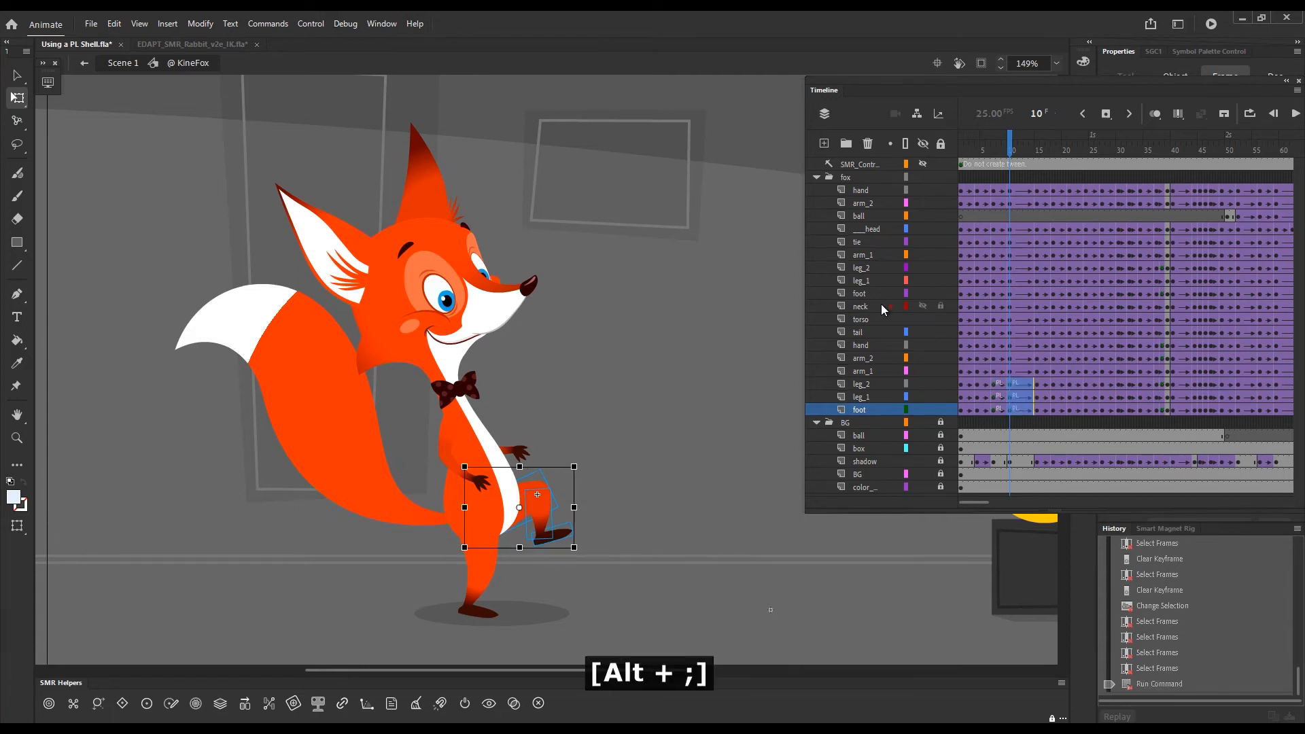
{"action": "mouse_move", "coordinate": [1010, 147]}
{"action": "left_mouse_down"}
{"action": "mouse_move", "coordinate": [994, 149]}
{"action": "mouse_move", "coordinate": [1042, 152]}
{"action": "mouse_move", "coordinate": [979, 153]}
{"action": "mouse_move", "coordinate": [997, 154]}
{"action": "left_mouse_up"}
{"action": "left_click_drag", "start_coordinate": [995, 388], "coordinate": [1009, 407]}
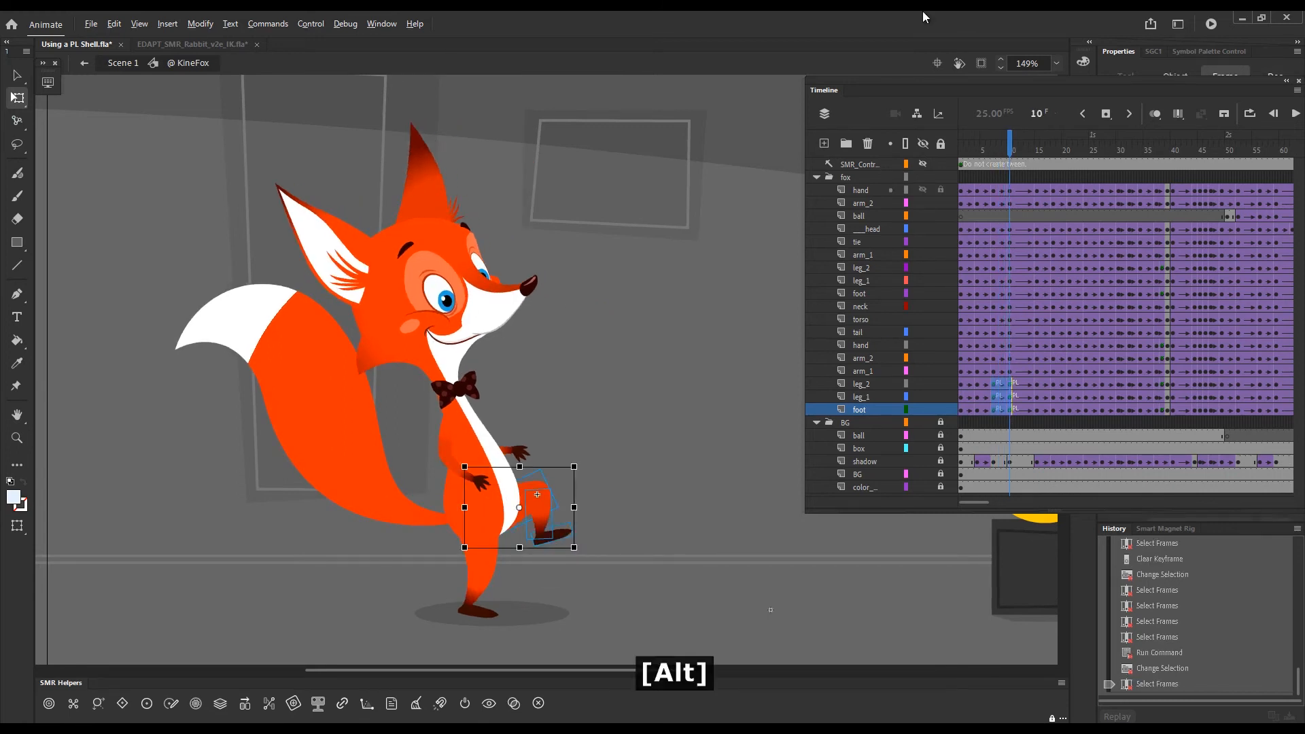
{"action": "key", "text": "alt+semicolon"}
{"action": "left_click_drag", "start_coordinate": [1011, 153], "coordinate": [997, 155]}
{"action": "key", "text": "ctrl+shift+a"}
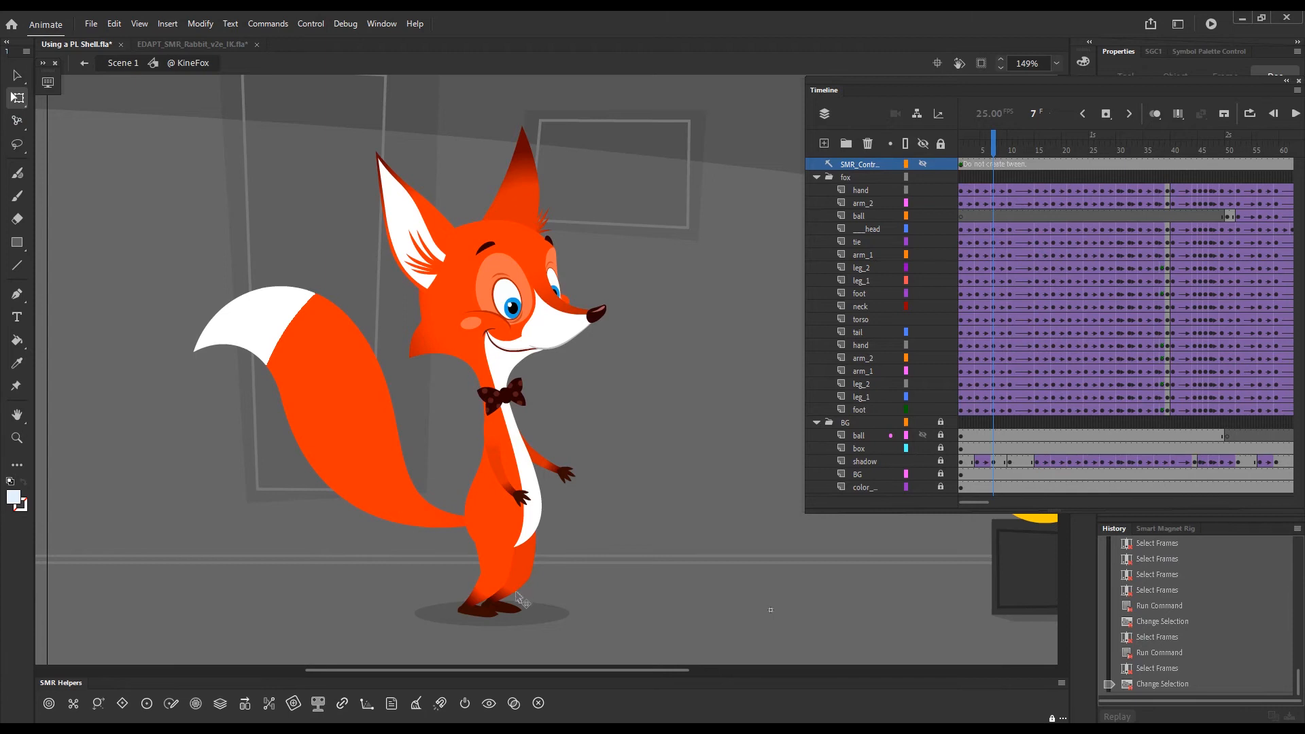
Add keyframes at frames 6 and 11 on the lower leg_2, leg_1 and foot layers
{"action": "left_click", "coordinate": [991, 385]}
{"action": "key", "text": "comma"}
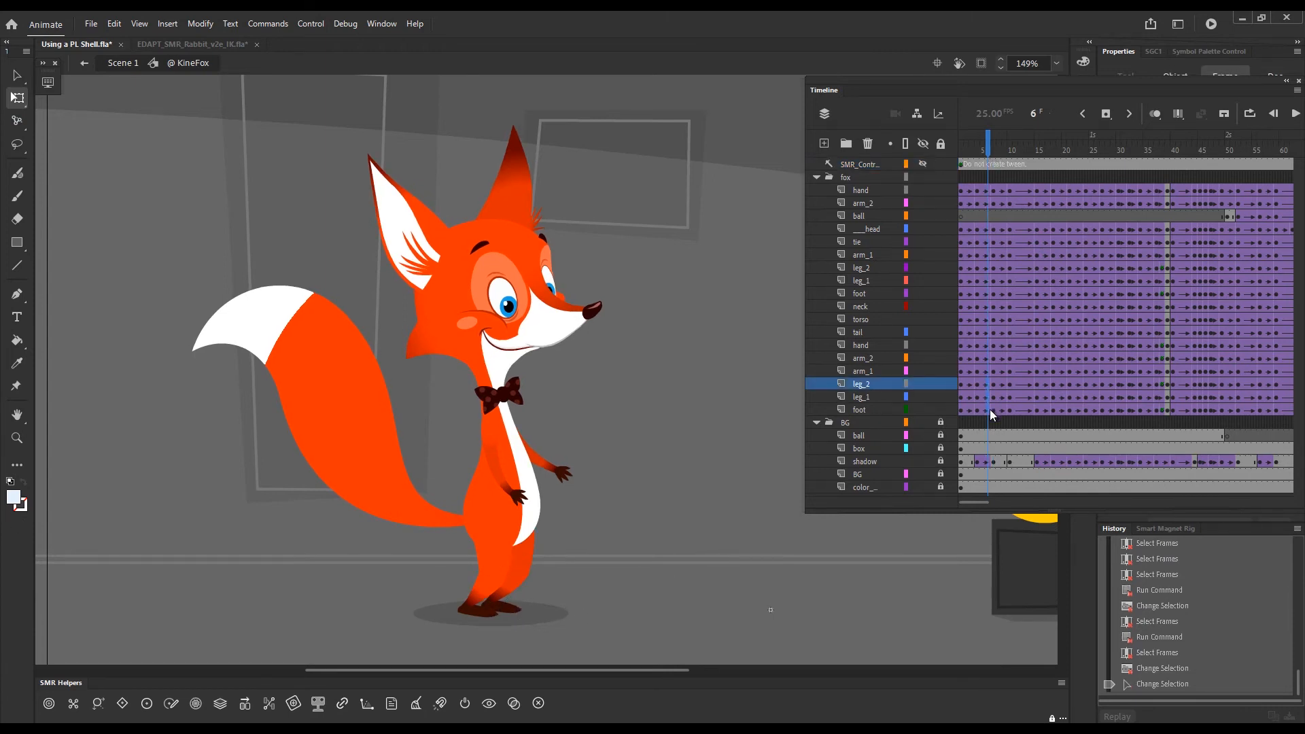
{"action": "left_click", "coordinate": [990, 409]}
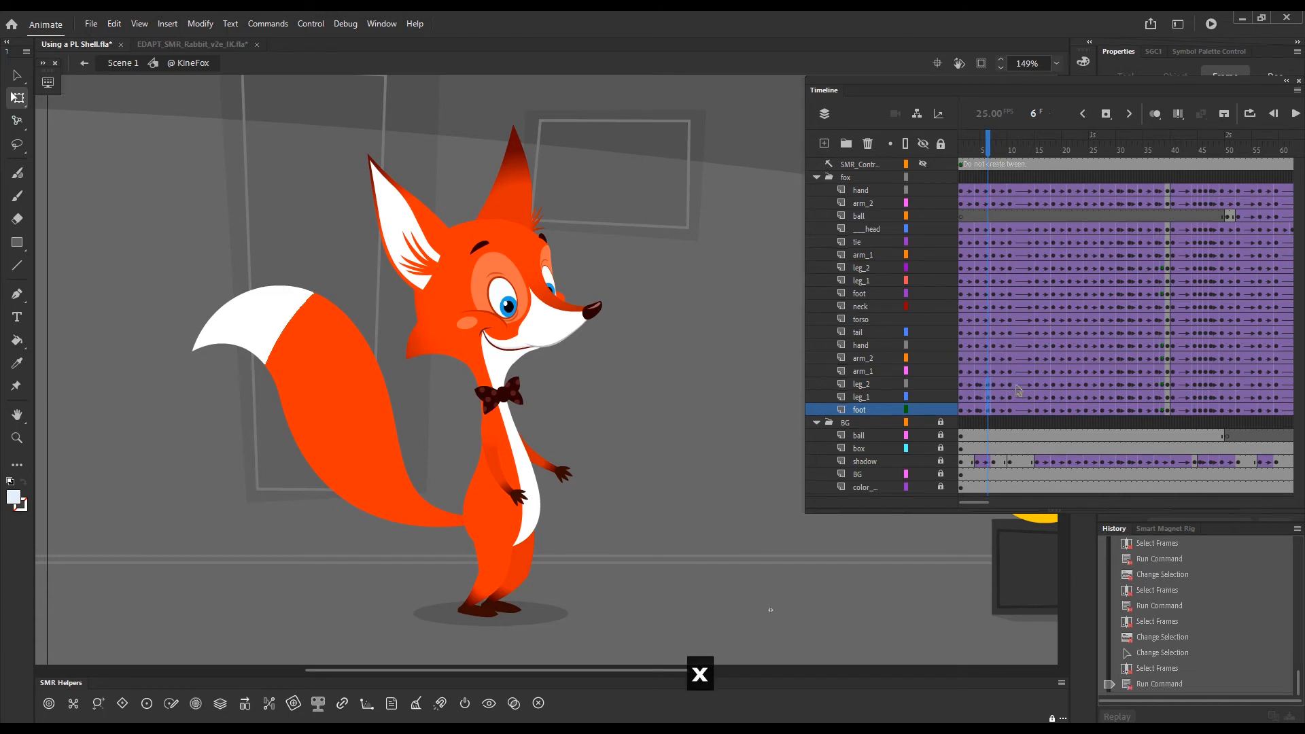
{"action": "left_click", "coordinate": [1015, 409]}
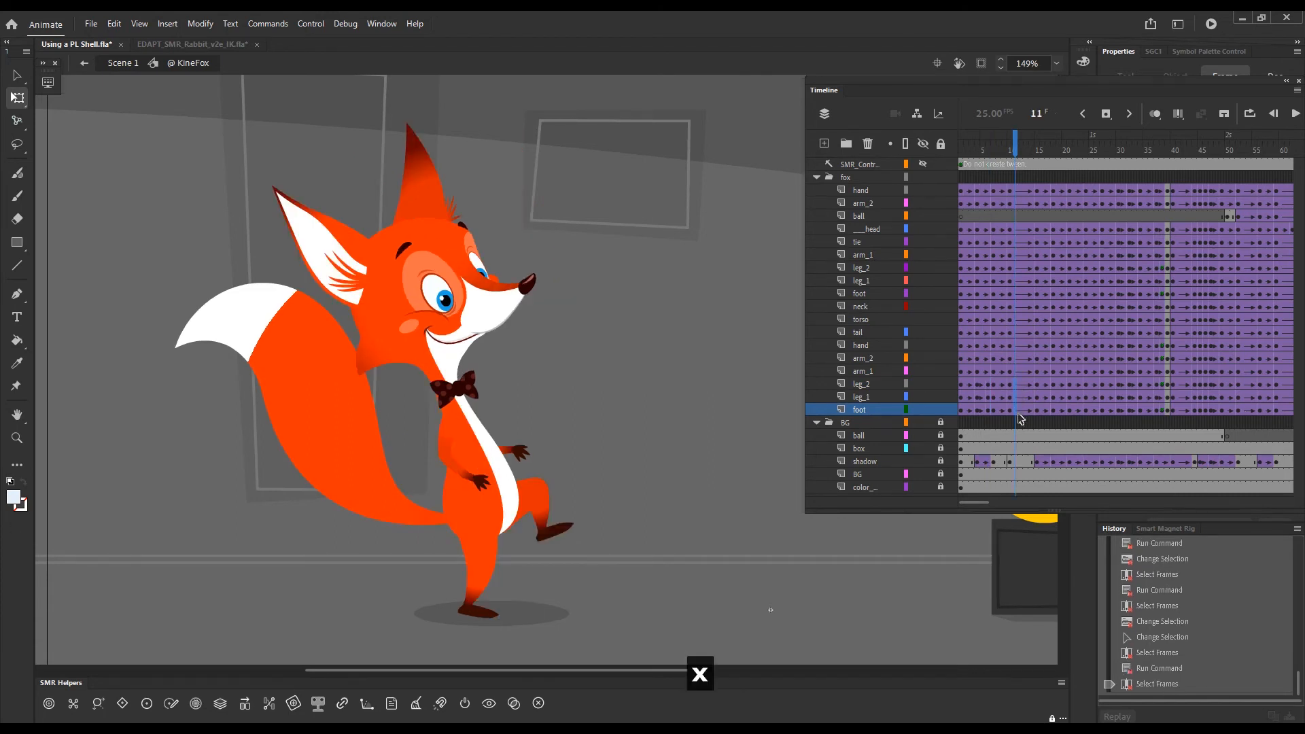
Run IK Clean Up on frames 7 to 10 of the lower leg_2, leg_1 and foot layers and scrub through the motion
{"action": "left_click", "coordinate": [1006, 396]}
{"action": "left_click_drag", "start_coordinate": [1005, 396], "coordinate": [996, 412]}
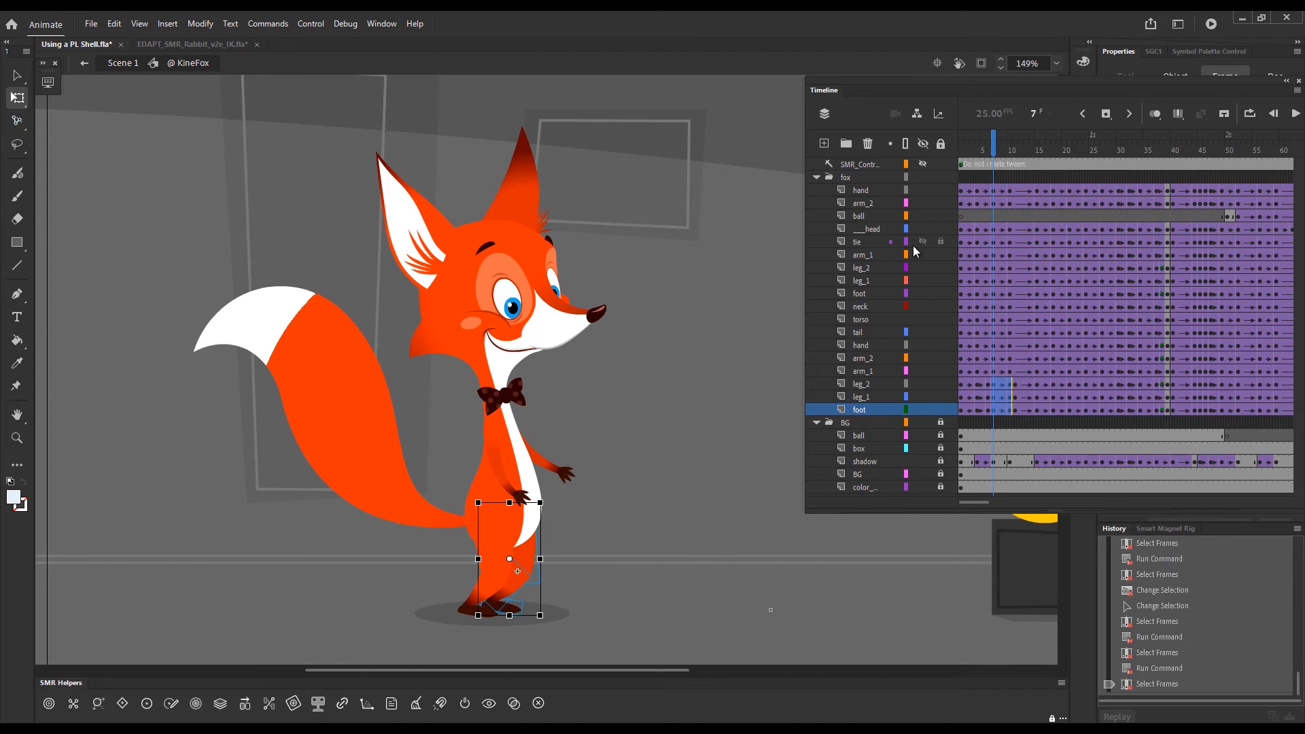
{"action": "key", "text": "alt"}
{"action": "key", "text": "alt+semicolon"}
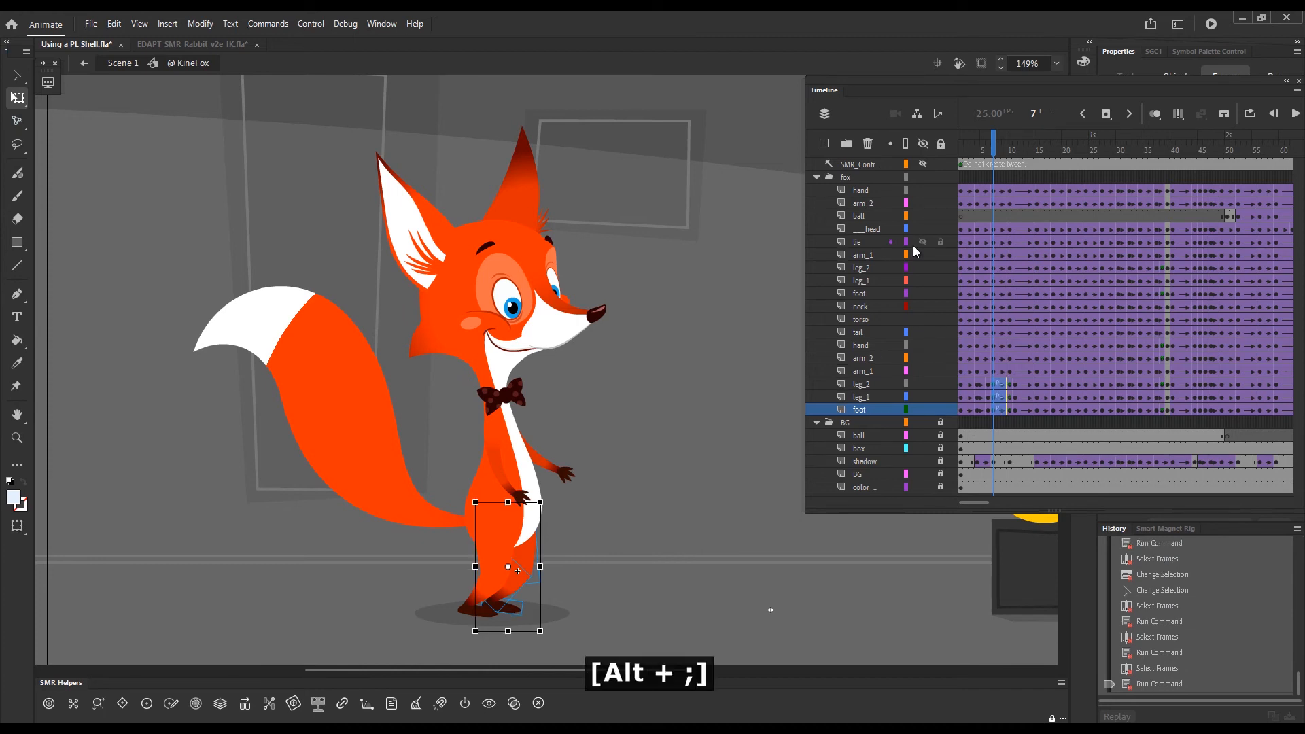
{"action": "left_click_drag", "start_coordinate": [994, 156], "coordinate": [1005, 156]}
{"action": "mouse_move", "coordinate": [1007, 155]}
{"action": "left_mouse_down"}
{"action": "mouse_move", "coordinate": [1053, 158]}
{"action": "mouse_move", "coordinate": [1038, 159]}
{"action": "mouse_move", "coordinate": [1054, 172]}
{"action": "mouse_move", "coordinate": [1000, 166]}
{"action": "mouse_move", "coordinate": [1014, 173]}
{"action": "left_mouse_up"}
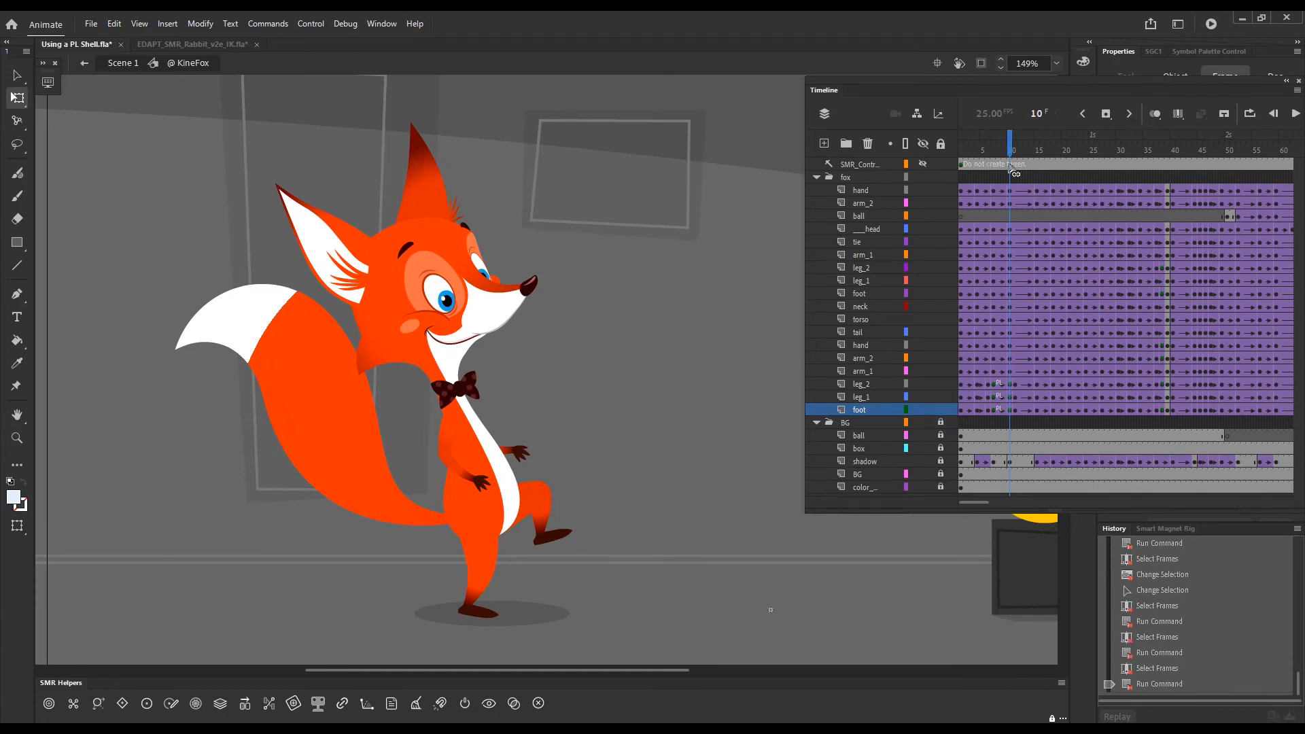
Select the raised lower leg_2 and foot at frame 15 and generate intermediate keyframes across their tween span
{"action": "left_click_drag", "start_coordinate": [1013, 171], "coordinate": [1039, 152]}
{"action": "left_click", "coordinate": [1039, 384]}
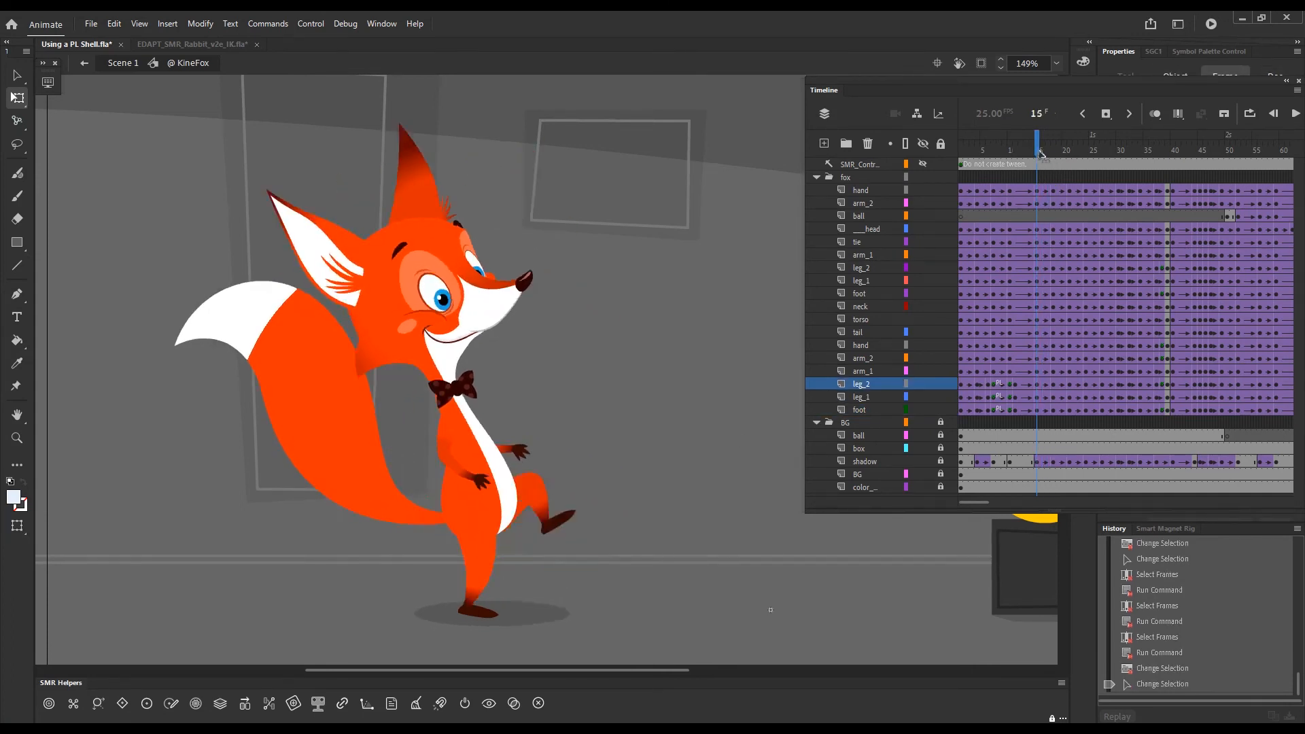
{"action": "left_click", "coordinate": [546, 513]}
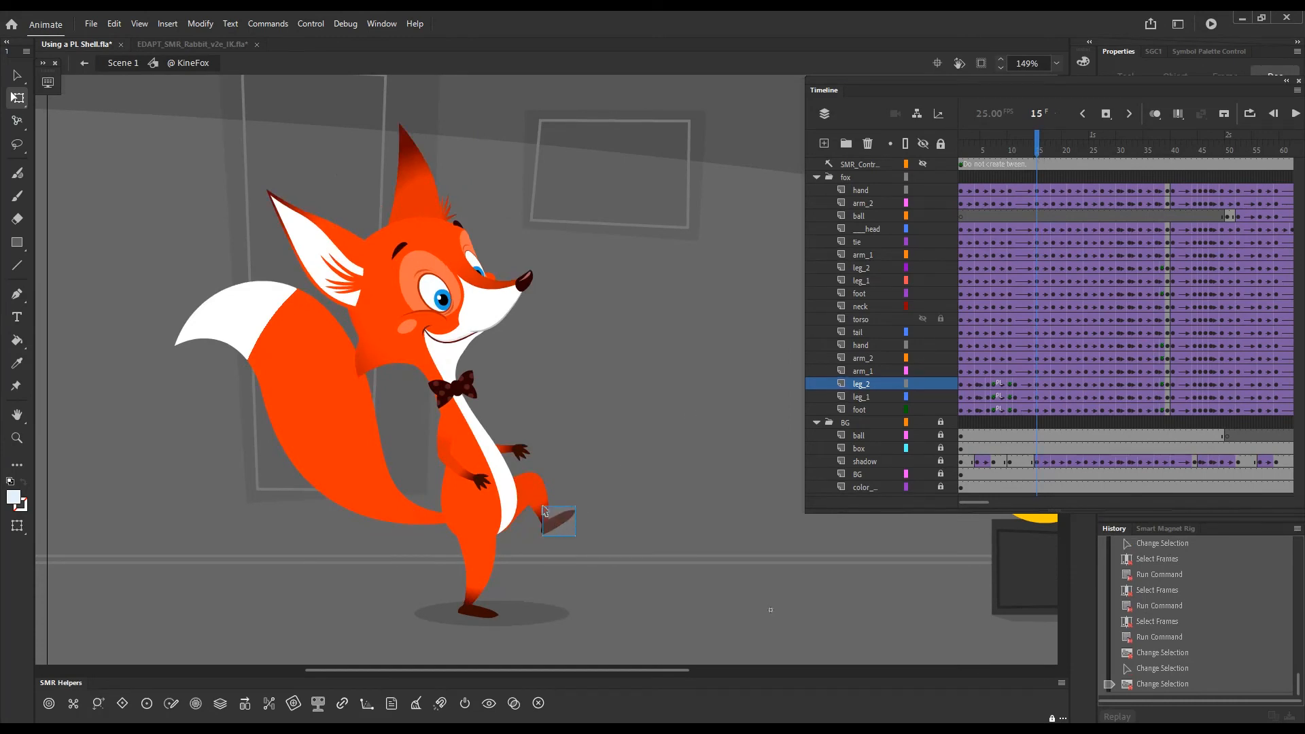
{"action": "left_click_drag", "start_coordinate": [543, 506], "coordinate": [542, 504]}
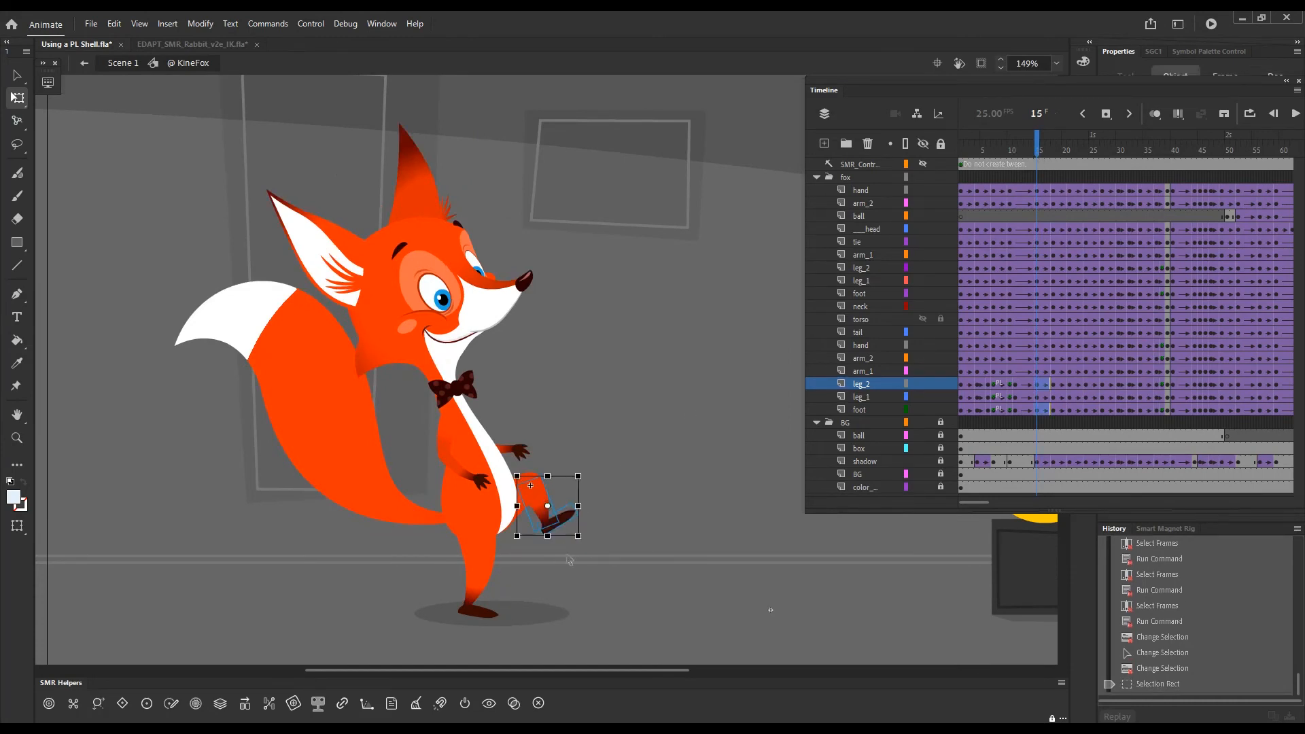
{"action": "key", "text": "alt+q"}
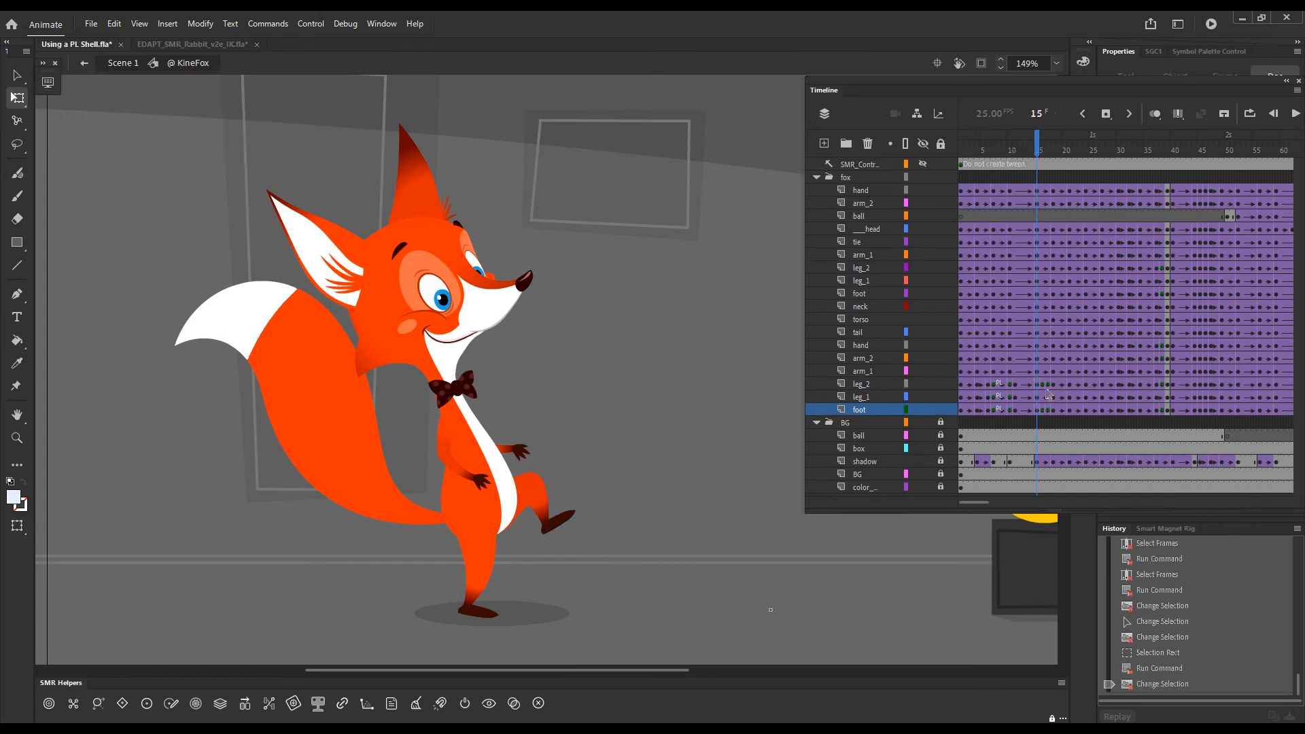
Add keyframes at frames 20 and 25 on the upper leg_2, leg_1 and foot layers
{"action": "left_click_drag", "start_coordinate": [1038, 143], "coordinate": [1072, 155]}
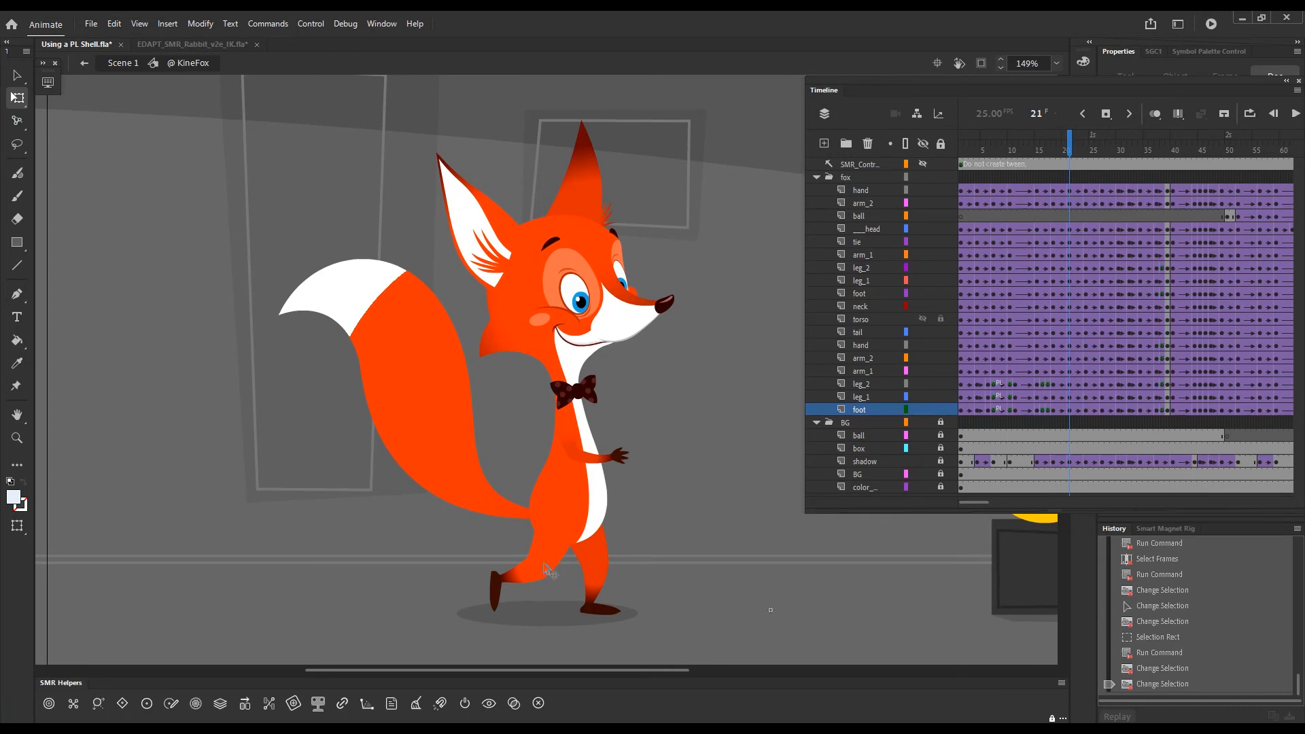
{"action": "key", "text": "ctrl+space"}
{"action": "left_click_drag", "start_coordinate": [288, 97], "coordinate": [739, 651]}
{"action": "left_click", "coordinate": [1077, 155]}
{"action": "left_click_drag", "start_coordinate": [1081, 154], "coordinate": [1071, 158]}
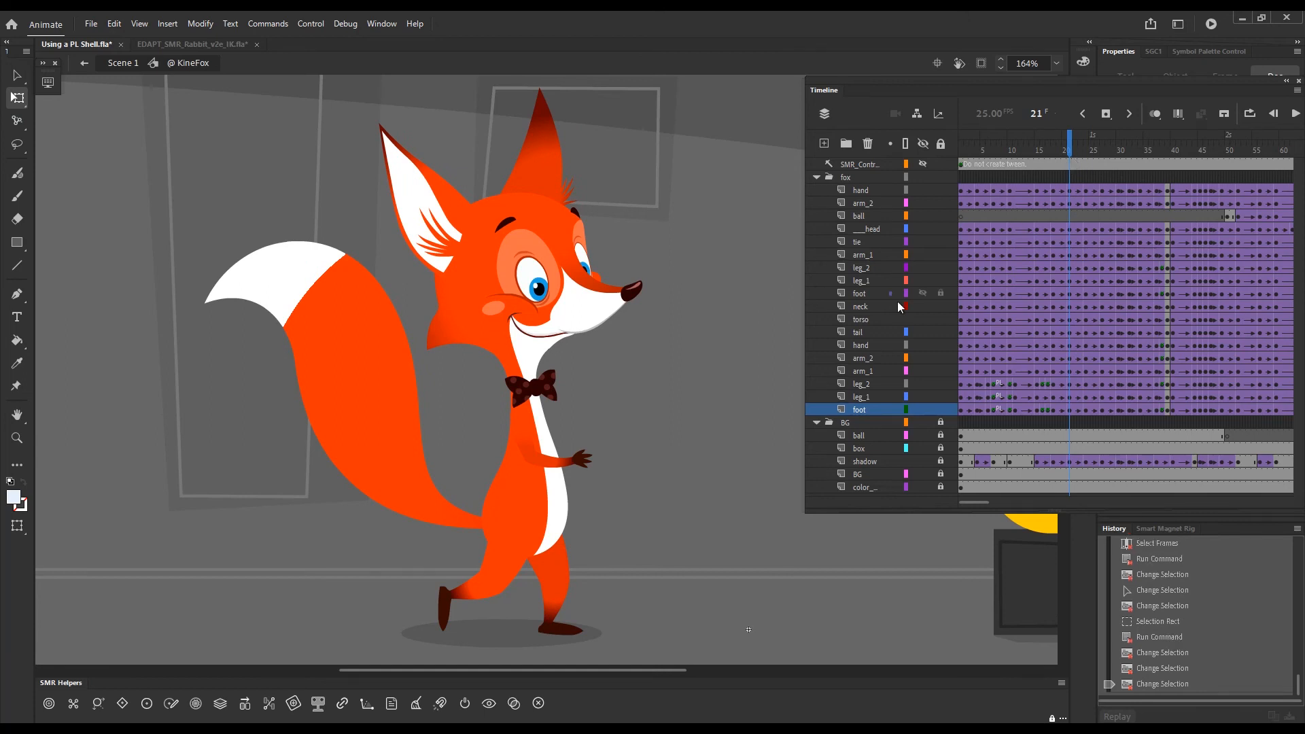
{"action": "left_click_drag", "start_coordinate": [429, 573], "coordinate": [469, 626]}
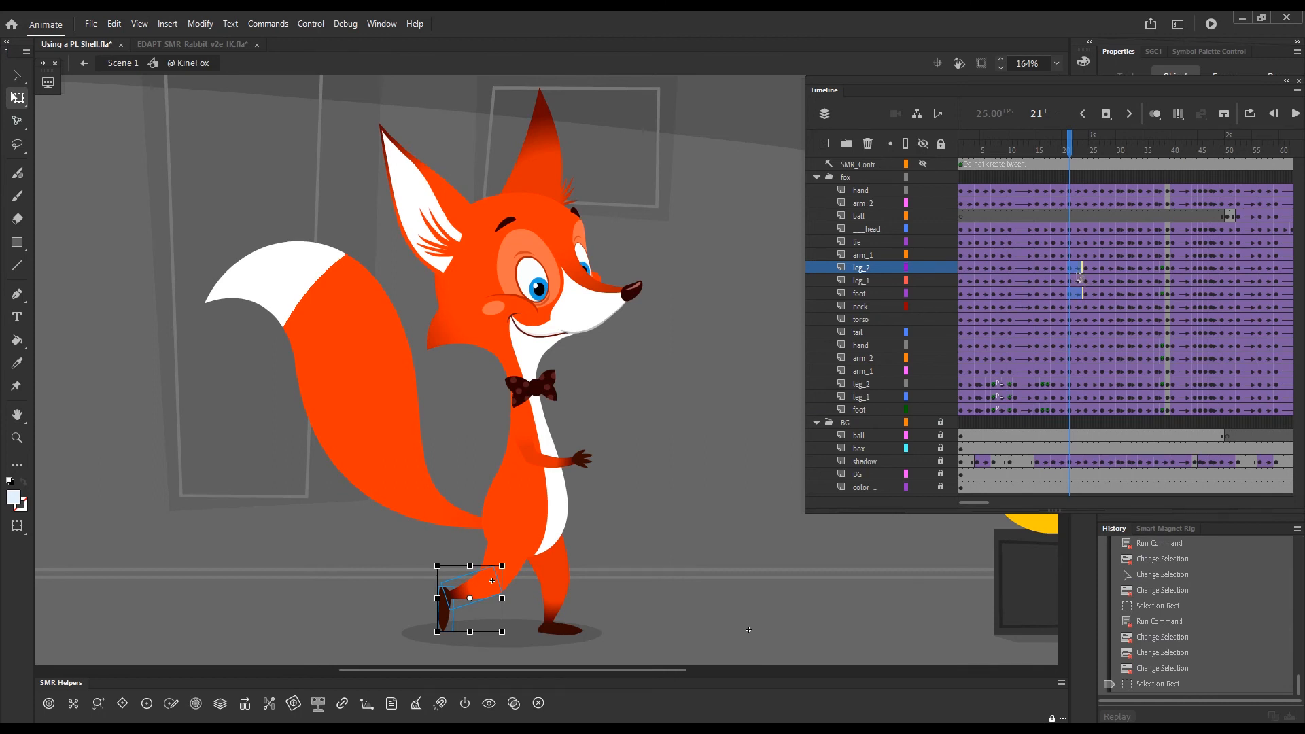
{"action": "left_click", "coordinate": [1066, 269]}
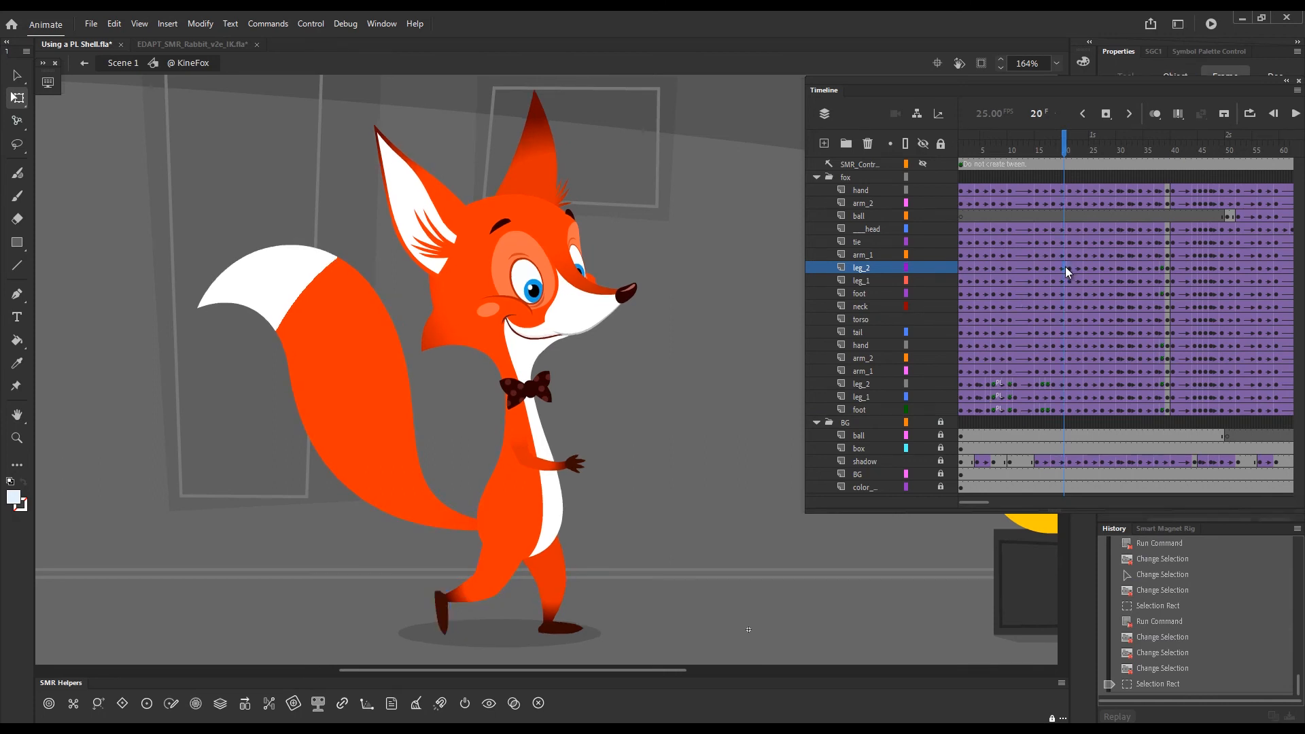
{"action": "left_click", "coordinate": [1063, 293]}
{"action": "key", "text": "x"}
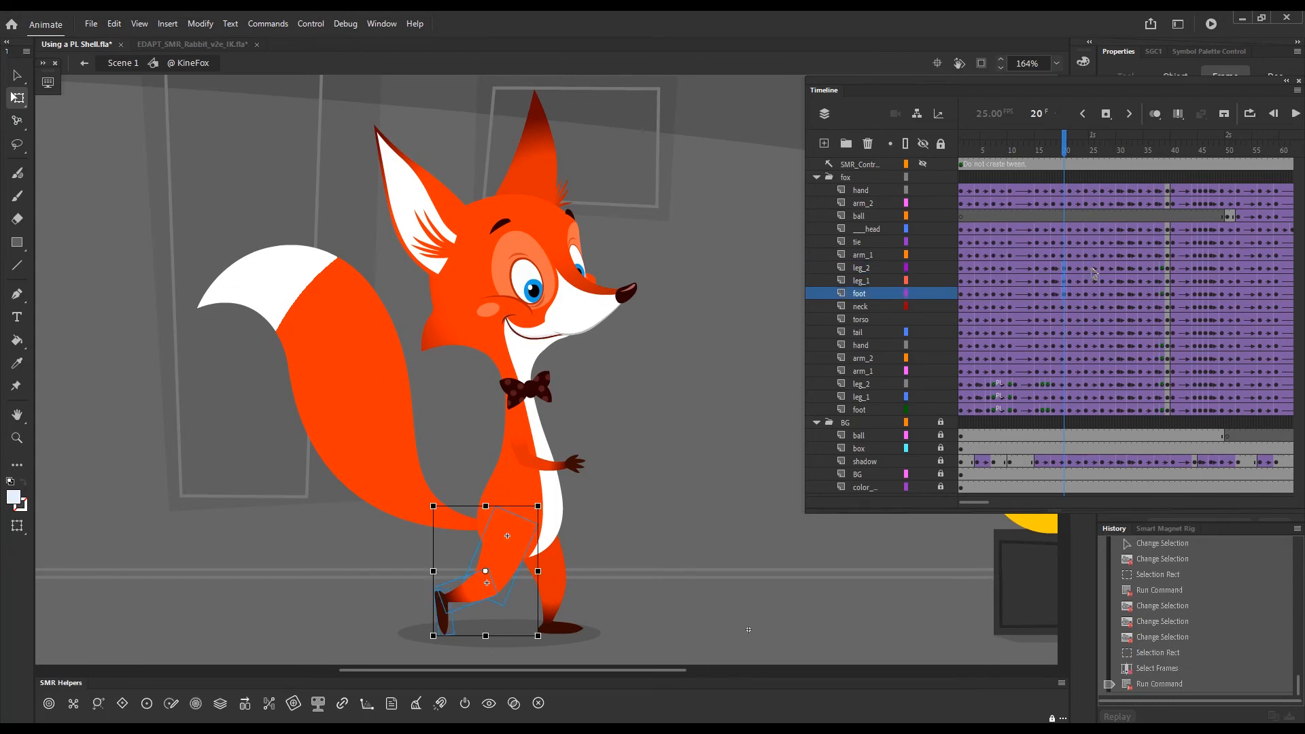
{"action": "left_click", "coordinate": [1095, 293]}
{"action": "key", "text": "x"}
Run IK Clean Up on frames 21 to 24 of the upper leg_2, leg_1 and foot layers
{"action": "left_click", "coordinate": [1076, 295]}
{"action": "left_click", "coordinate": [1070, 293]}
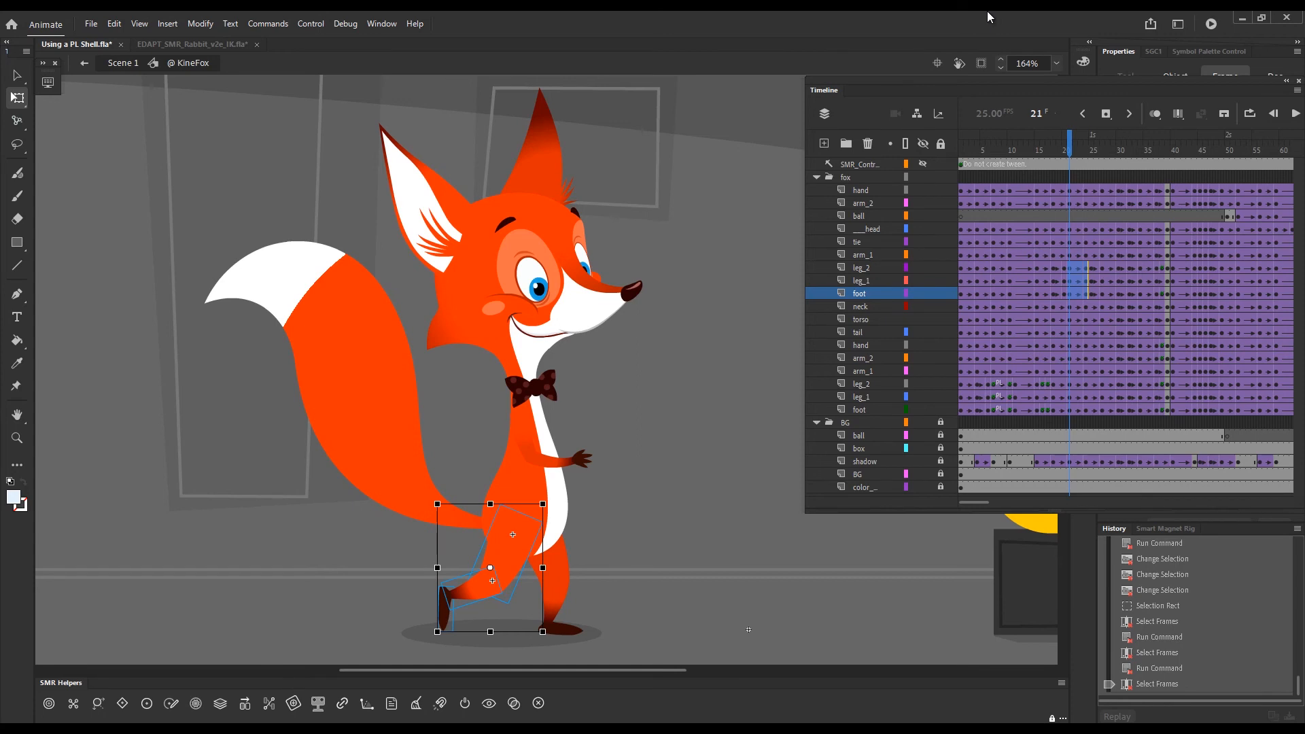
{"action": "key", "text": "alt"}
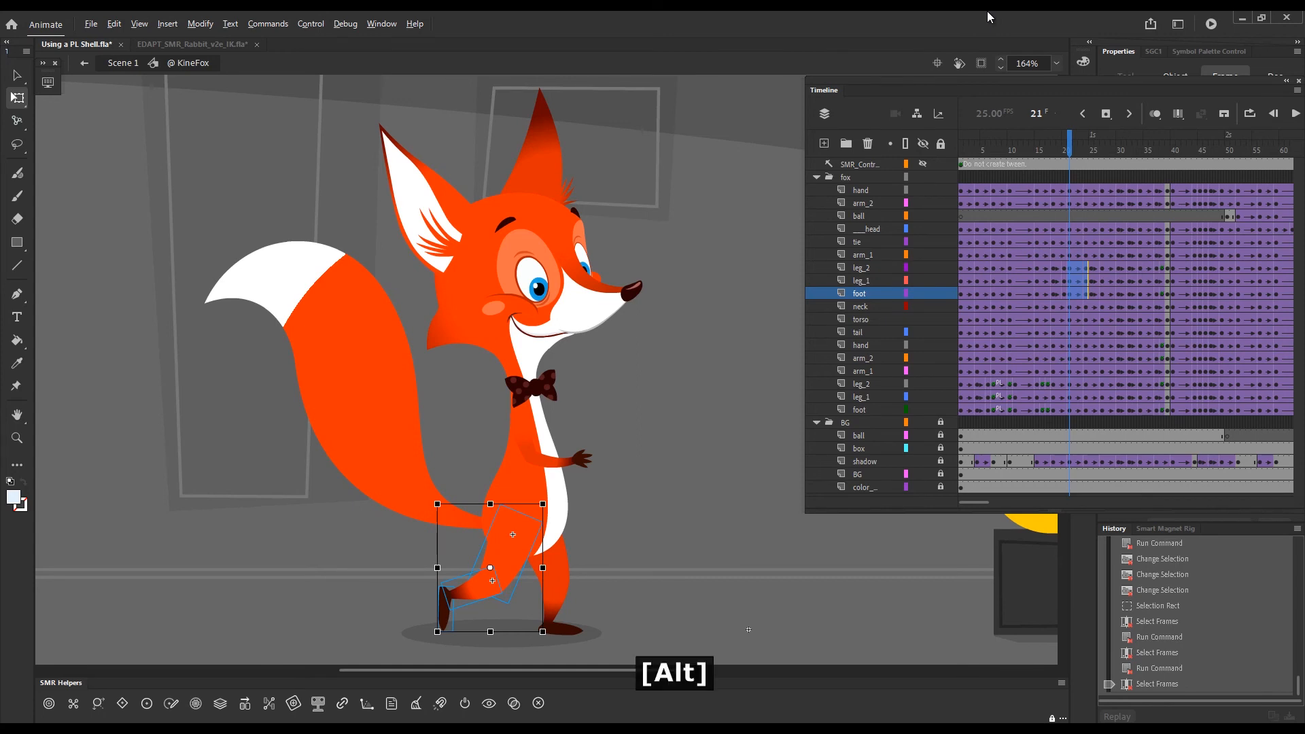
{"action": "key", "text": "alt+semicolon"}
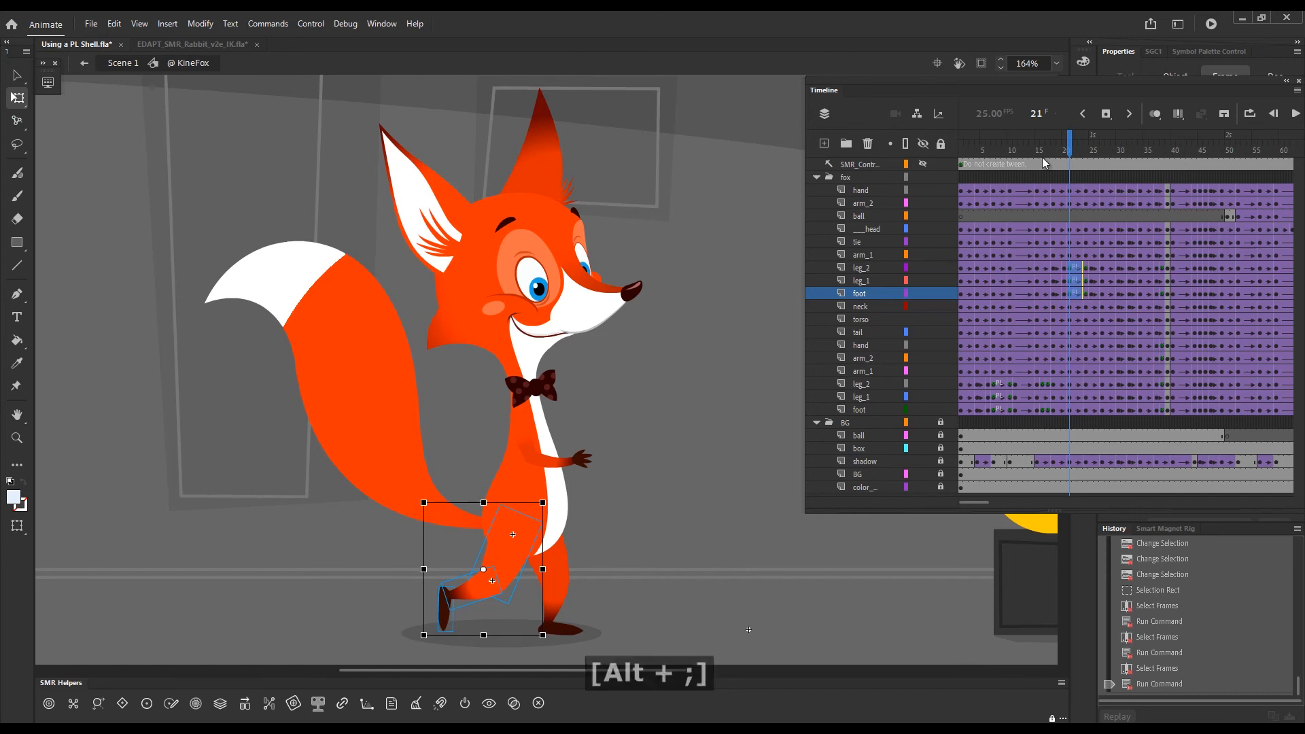
At frame 25, select the raised upper-layer leg_2 with its foot and generate intermediate keyframes across their tween span
{"action": "left_click_drag", "start_coordinate": [1071, 150], "coordinate": [1092, 153]}
{"action": "left_click", "coordinate": [608, 583]}
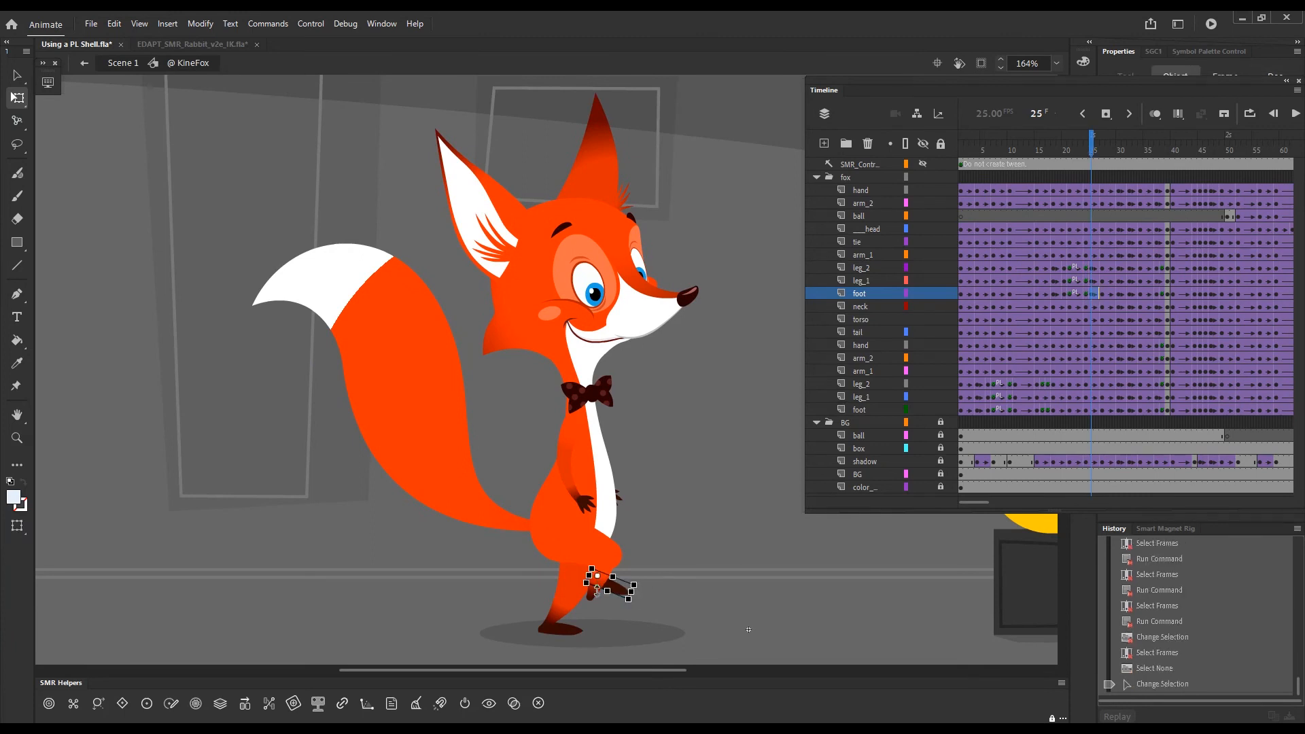
{"action": "left_click", "coordinate": [600, 584]}
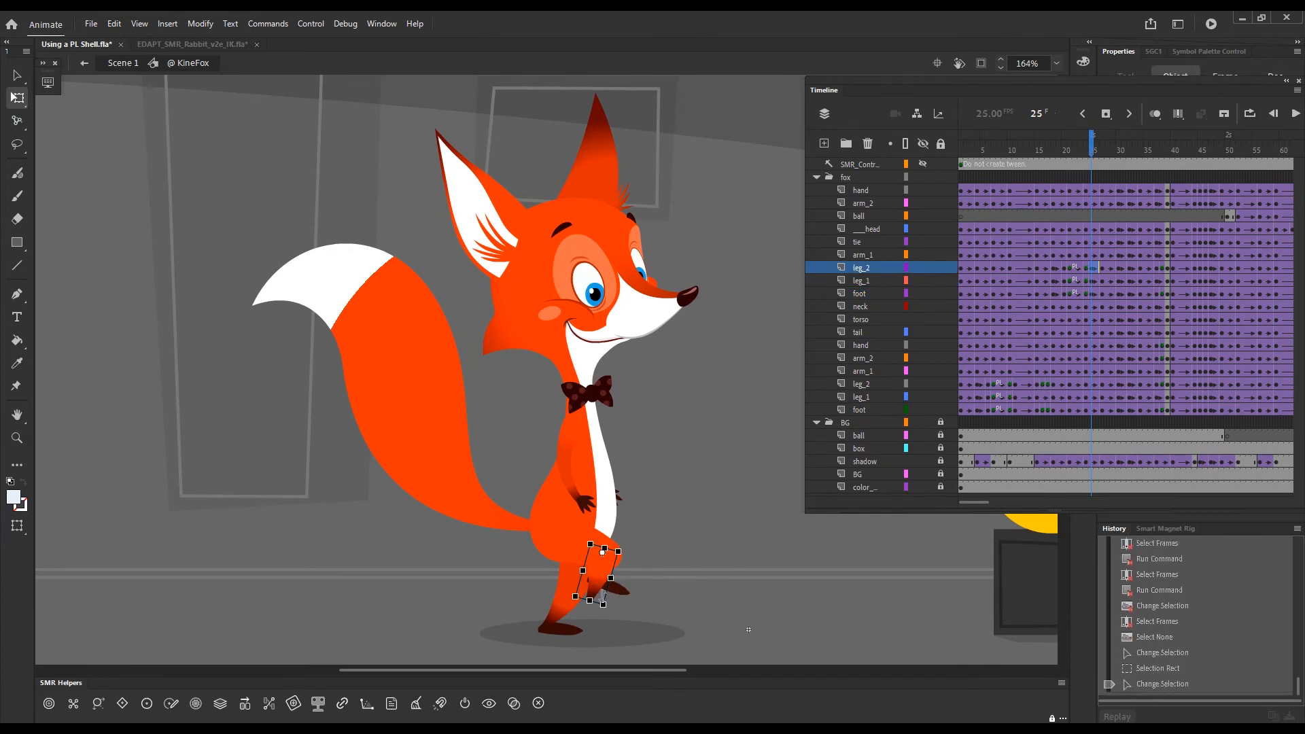
{"action": "key", "text": "1"}
{"action": "key", "text": "grave"}
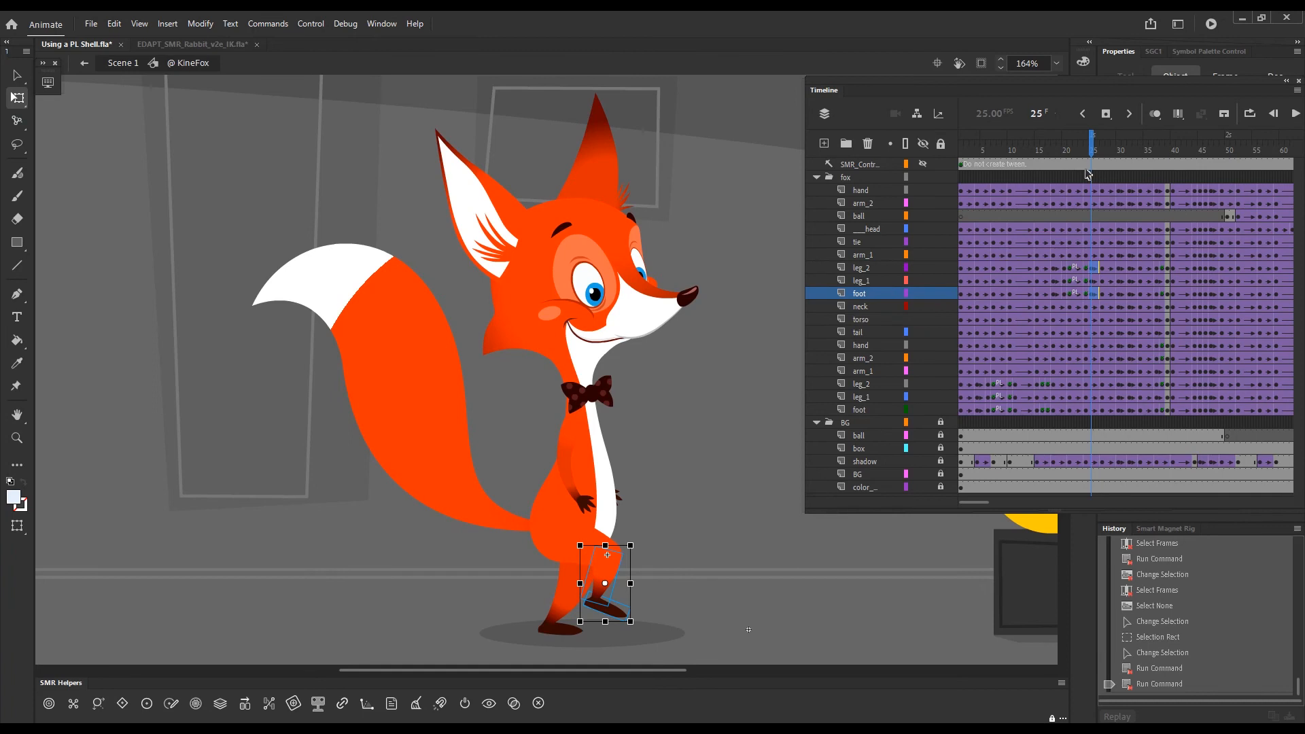
At frame 27, select the forward-swinging upper-layer leg_2 with its foot and generate intermediate keyframes across their tween span
{"action": "left_click", "coordinate": [1102, 152]}
{"action": "mouse_move", "coordinate": [1102, 155]}
{"action": "left_mouse_down"}
{"action": "mouse_move", "coordinate": [1086, 160]}
{"action": "mouse_move", "coordinate": [1104, 171]}
{"action": "mouse_move", "coordinate": [1088, 174]}
{"action": "mouse_move", "coordinate": [1120, 175]}
{"action": "mouse_move", "coordinate": [1103, 176]}
{"action": "left_mouse_up"}
{"action": "left_click", "coordinate": [693, 469]}
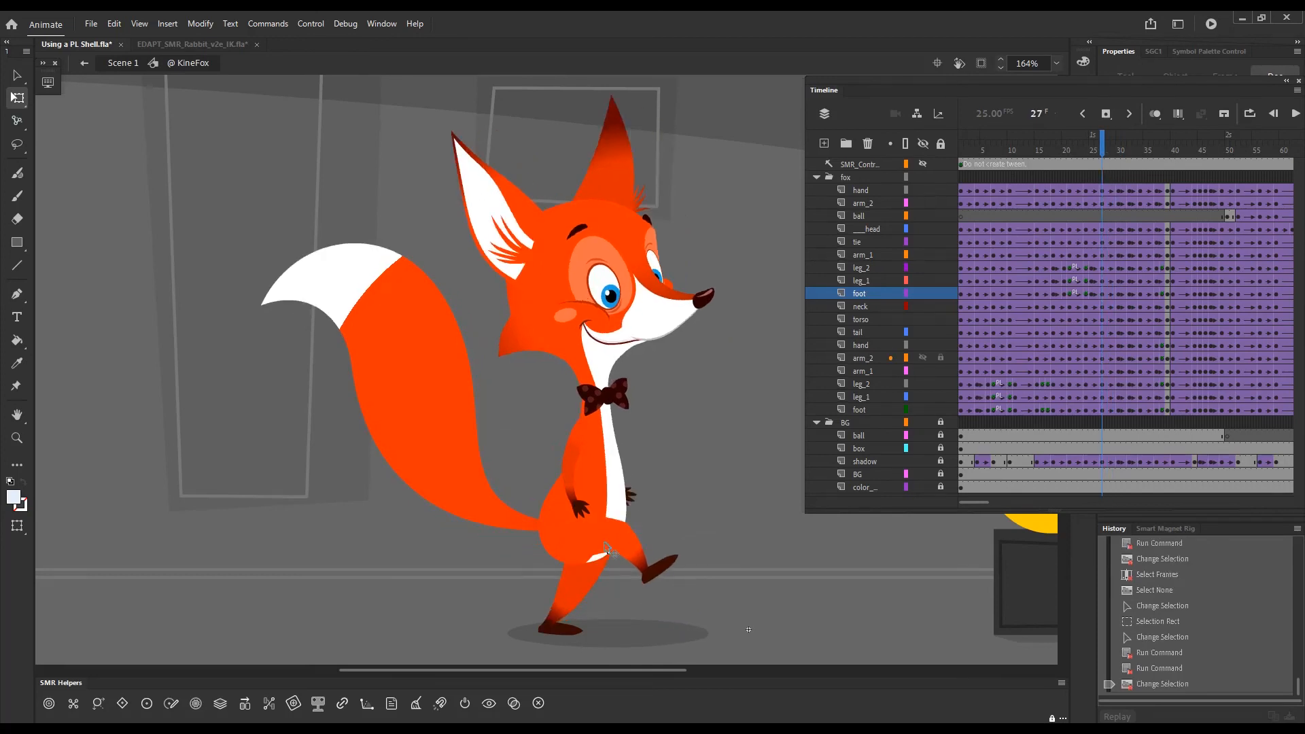
{"action": "left_click_drag", "start_coordinate": [1108, 145], "coordinate": [1111, 155]}
{"action": "key", "text": "ctrl+space"}
{"action": "left_click_drag", "start_coordinate": [431, 343], "coordinate": [724, 661]}
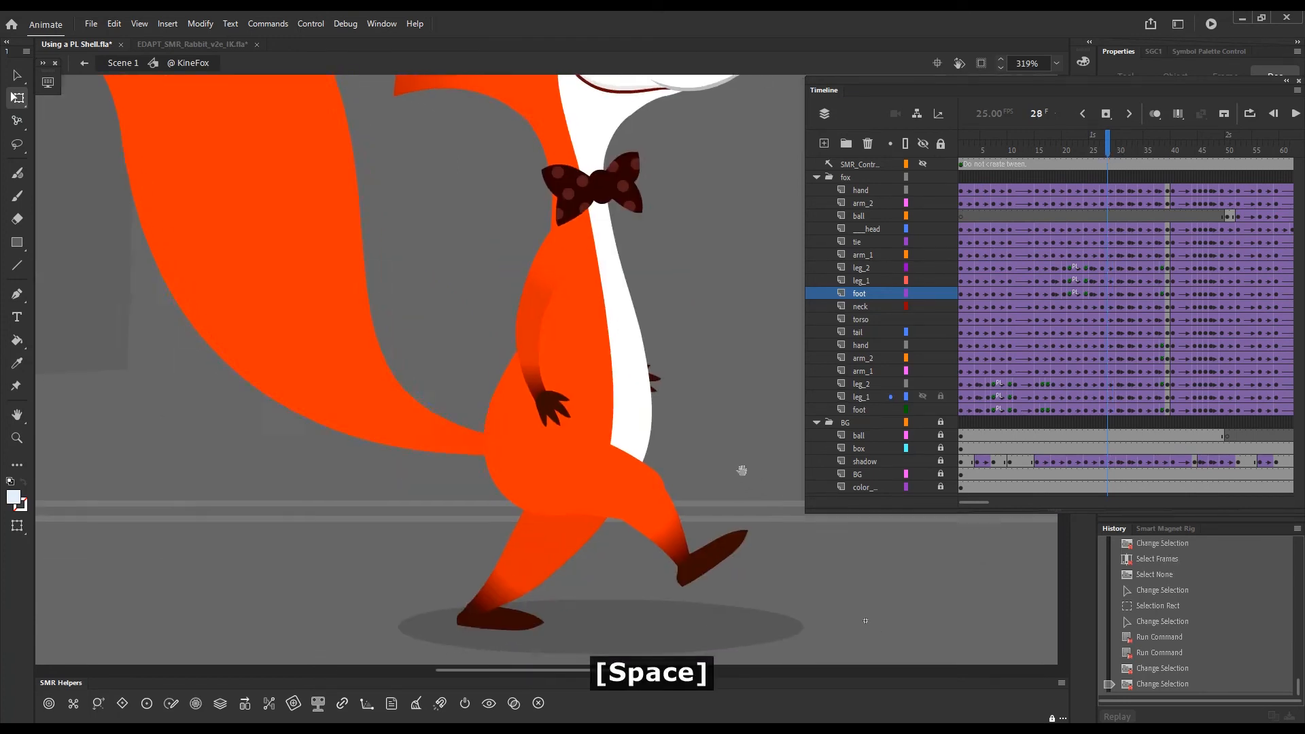
{"action": "left_click_drag", "start_coordinate": [742, 470], "coordinate": [732, 460]}
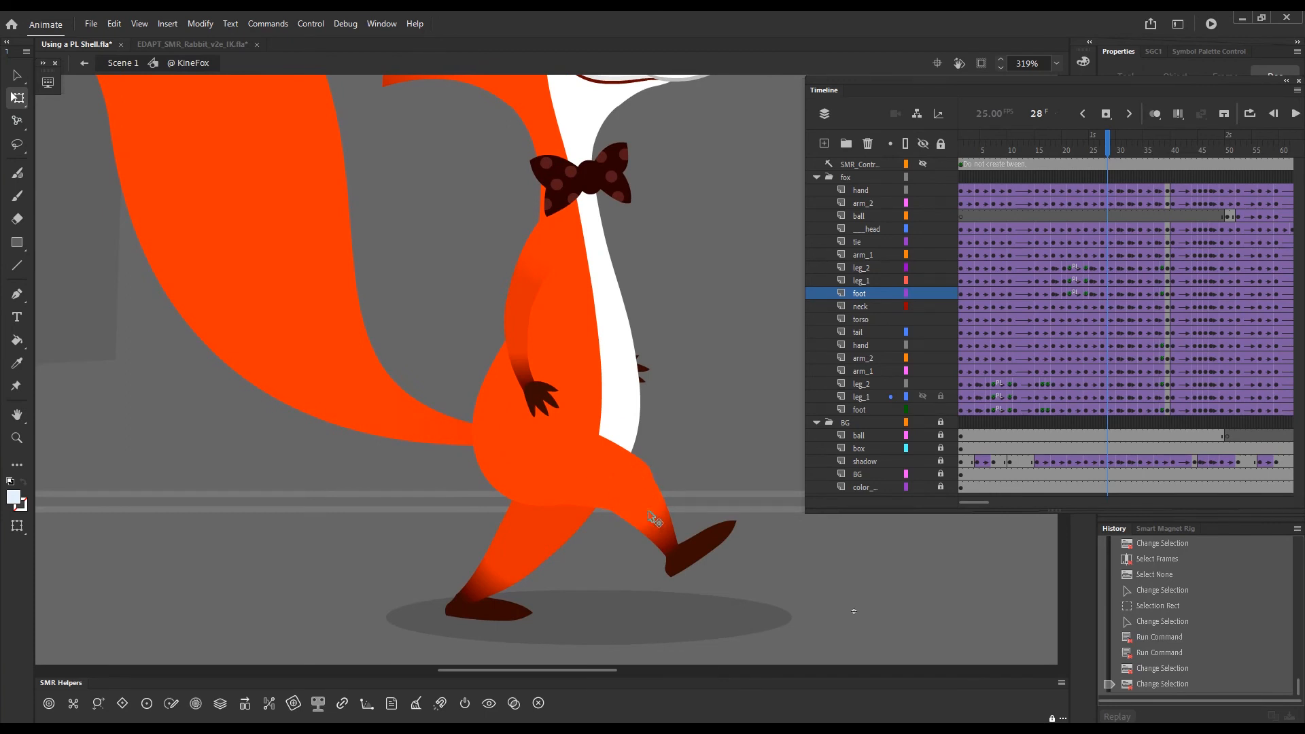
{"action": "left_click", "coordinate": [1101, 150]}
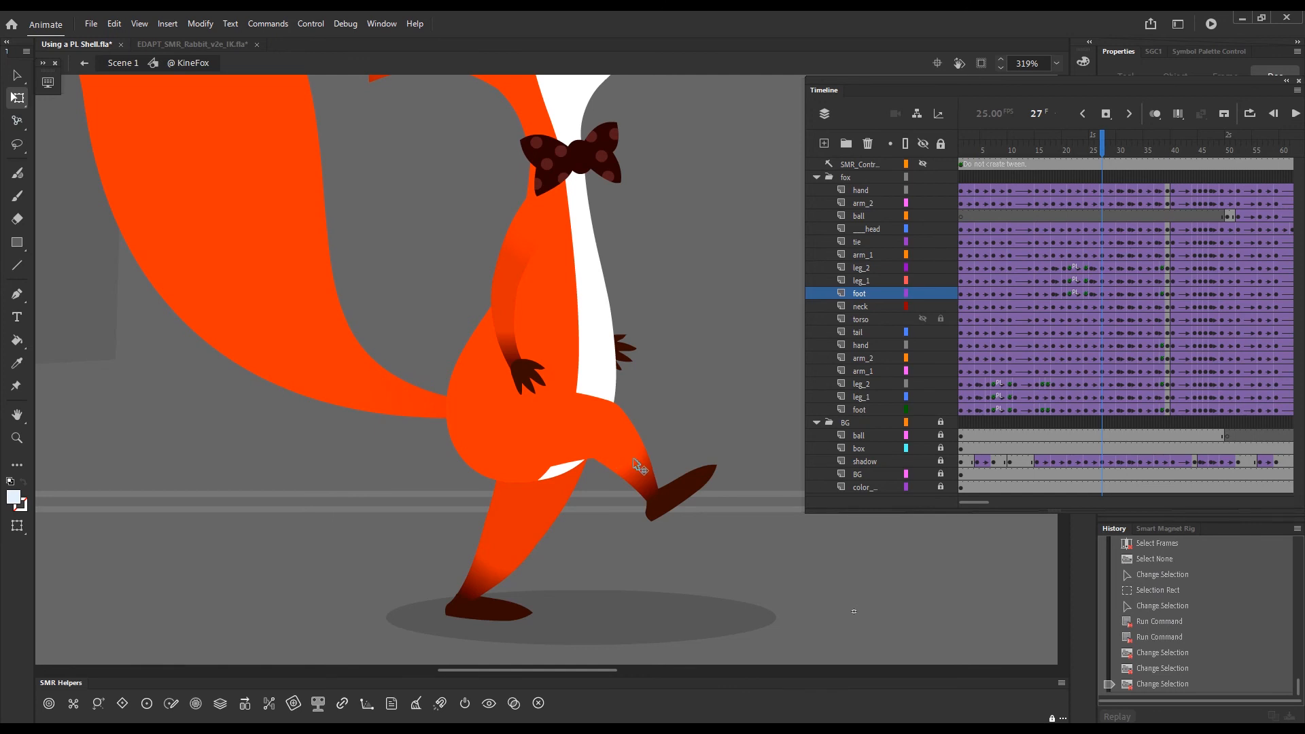
{"action": "left_click", "coordinate": [636, 469]}
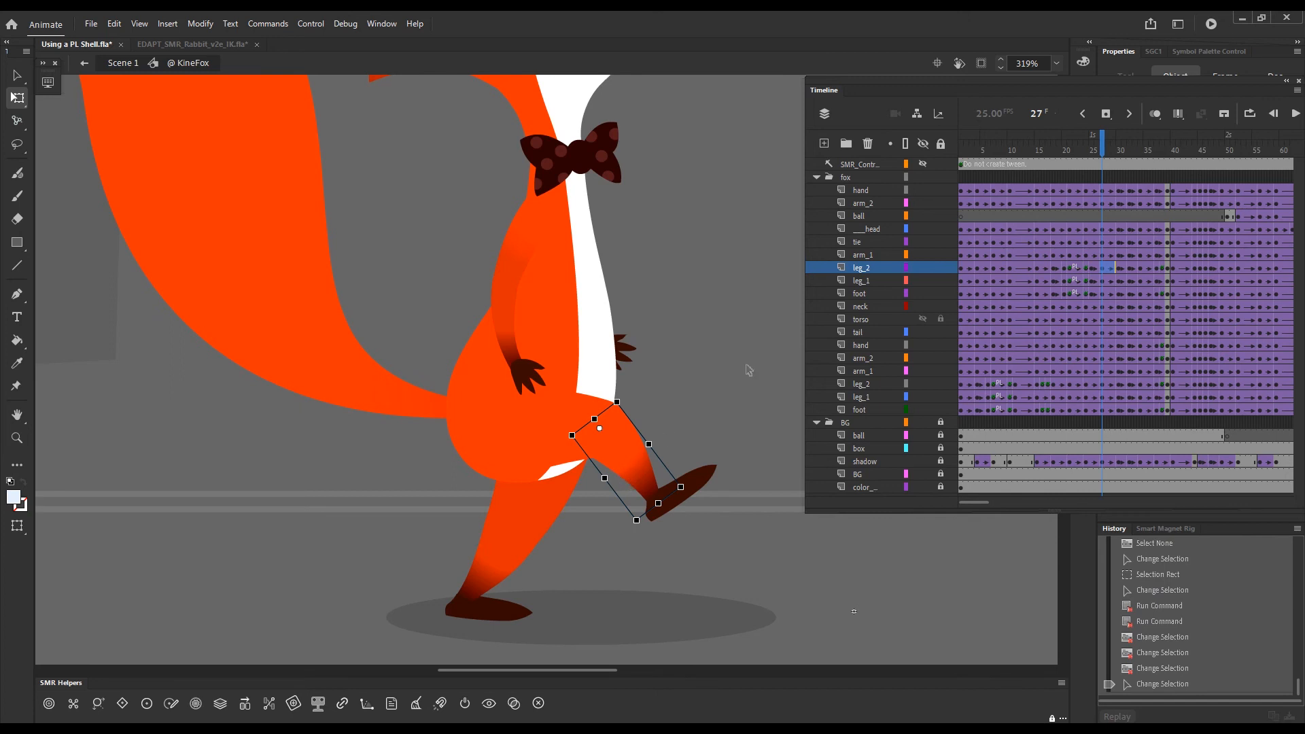
{"action": "key", "text": "1"}
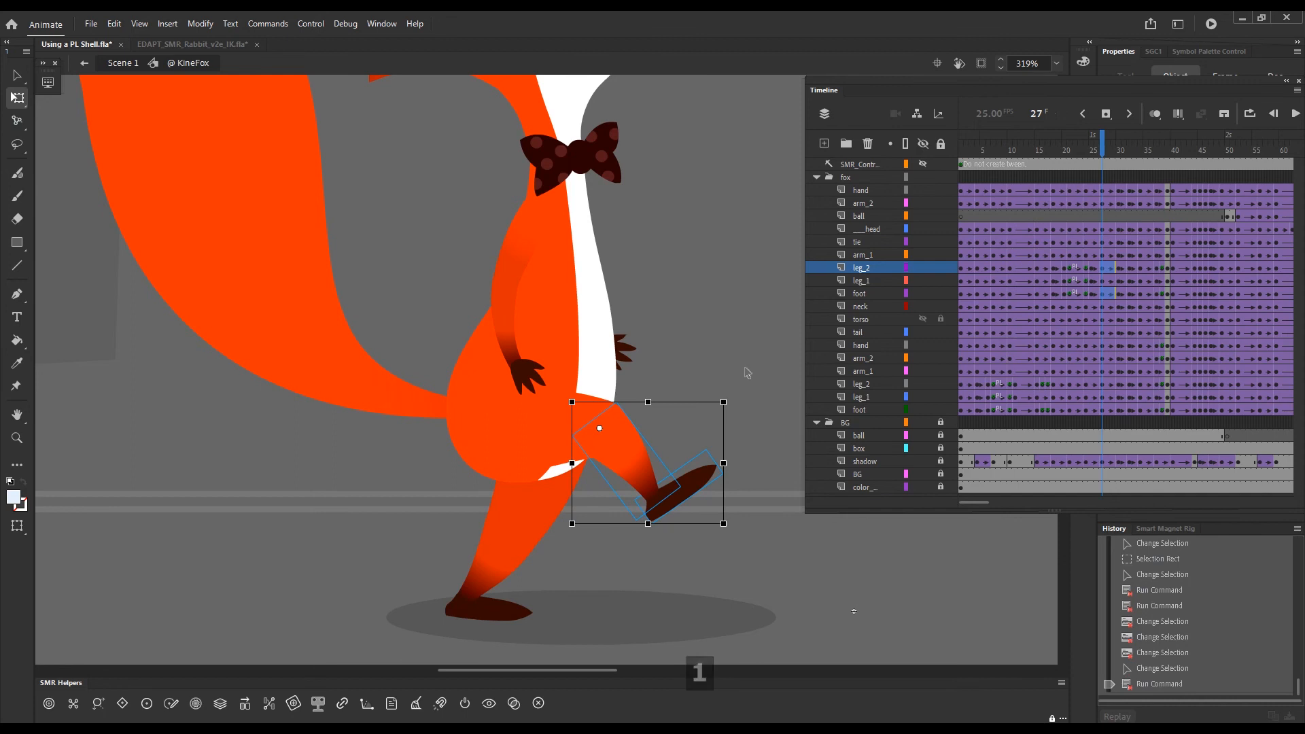
{"action": "key", "text": "alt+q"}
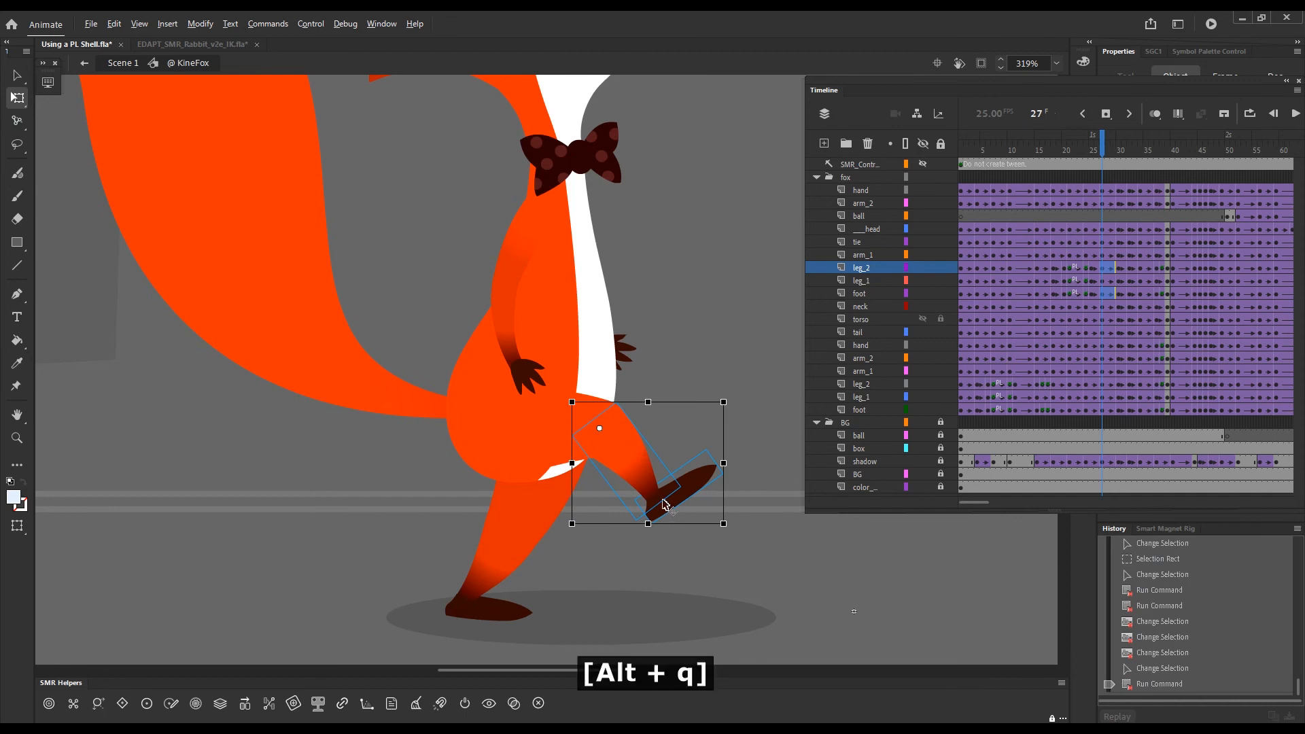
At frame 30, show the IK target markers and run Clean Up IK Chains on the marker at the fox's front foot
{"action": "left_click", "coordinate": [1105, 146]}
{"action": "left_click_drag", "start_coordinate": [1105, 147], "coordinate": [1121, 152]}
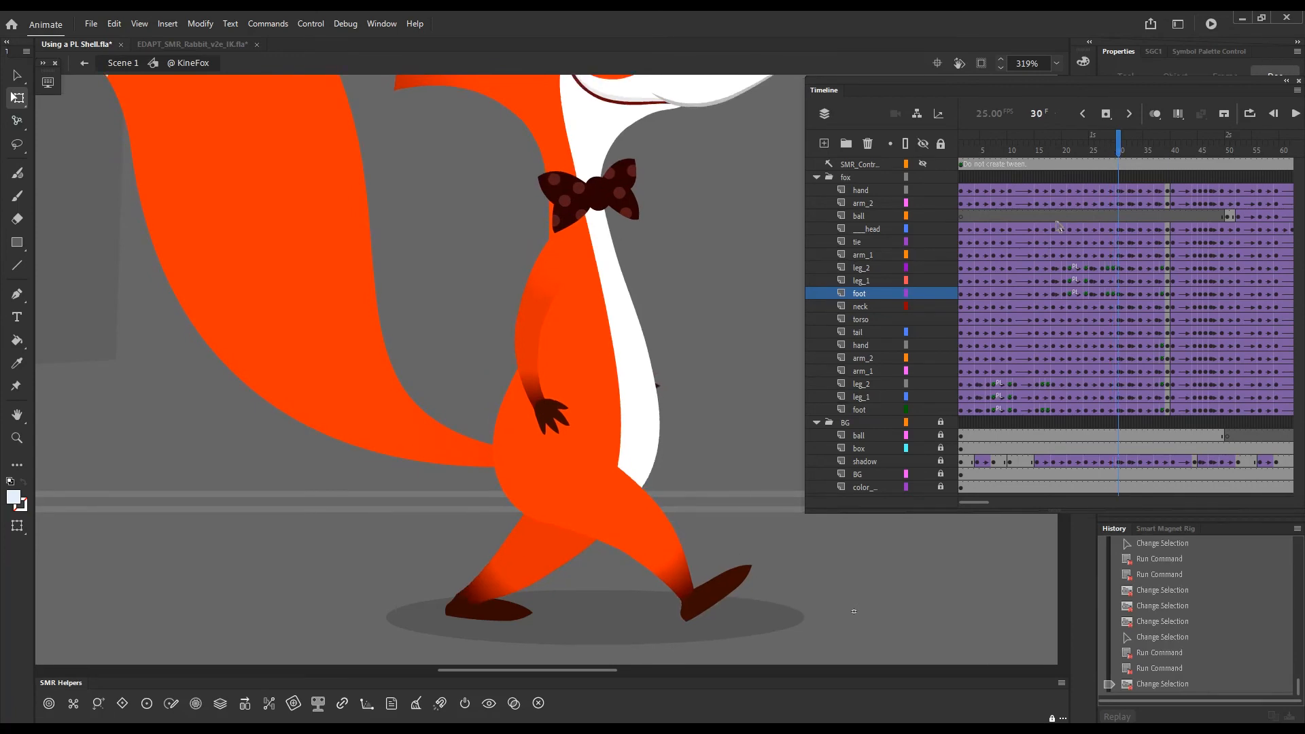
{"action": "key", "text": "ctrl+minus"}
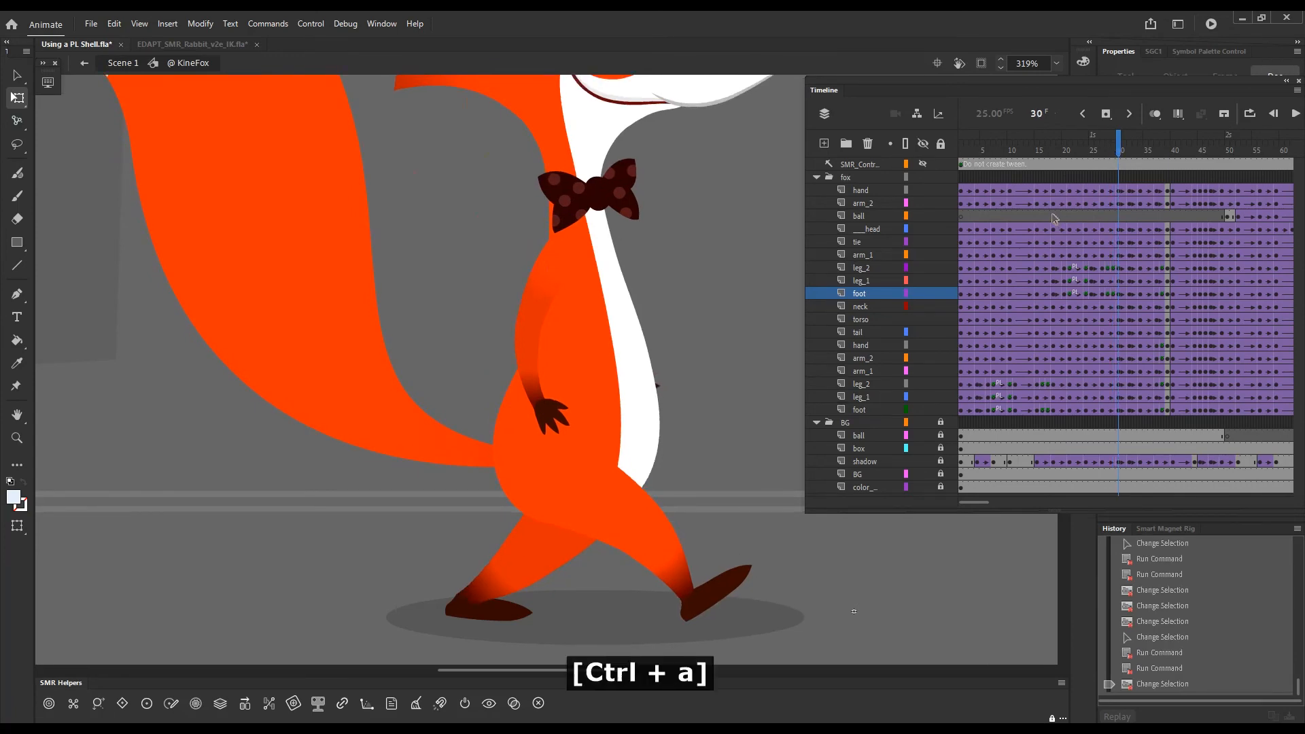
{"action": "left_click_drag", "start_coordinate": [713, 352], "coordinate": [659, 444]}
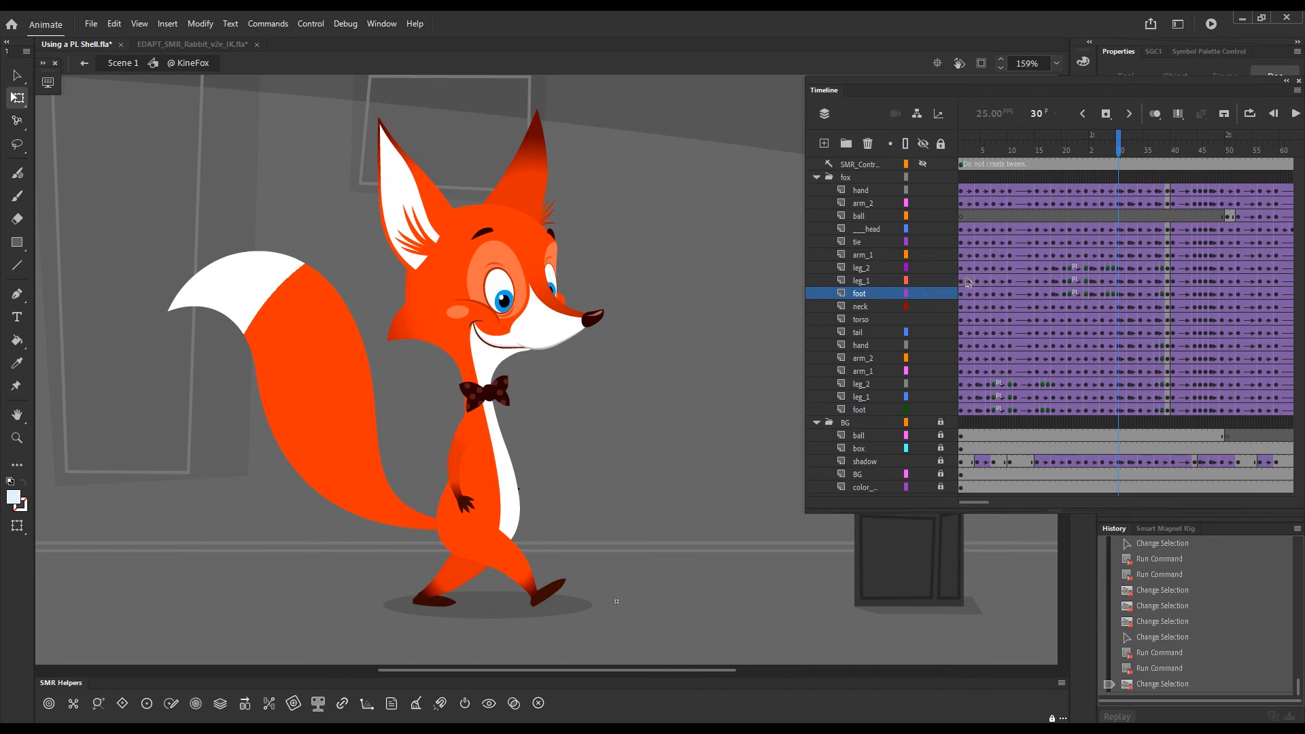
{"action": "mouse_move", "coordinate": [1123, 156]}
{"action": "left_mouse_down"}
{"action": "mouse_move", "coordinate": [1119, 170]}
{"action": "mouse_move", "coordinate": [1135, 171]}
{"action": "mouse_move", "coordinate": [1118, 169]}
{"action": "left_mouse_up"}
{"action": "left_click", "coordinate": [529, 591]}
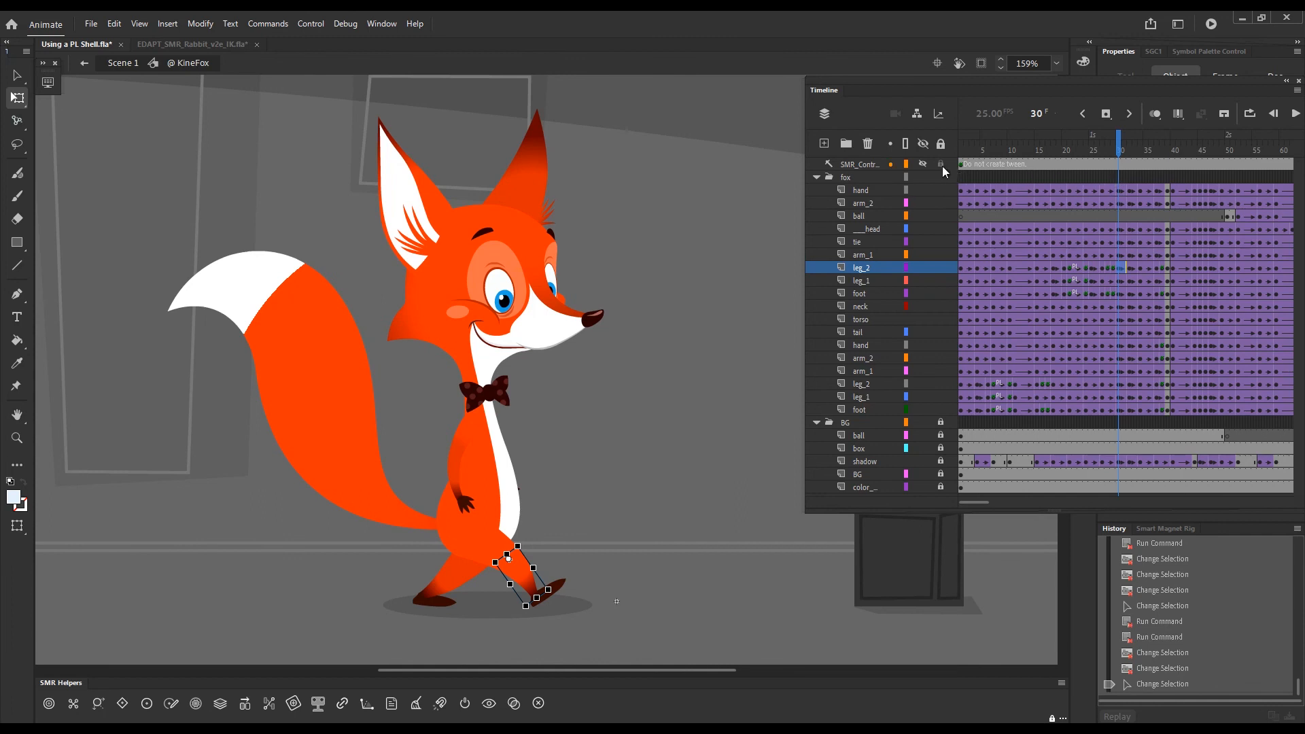
{"action": "key", "text": "F1"}
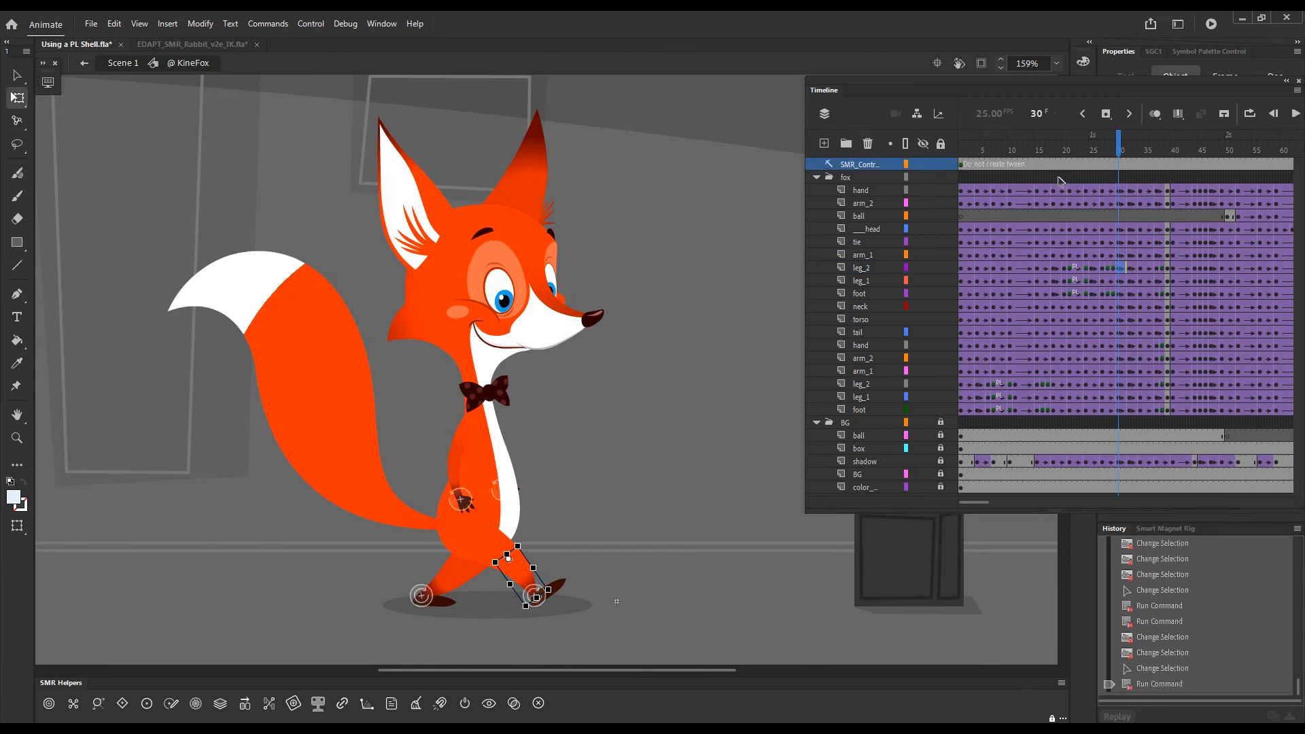
{"action": "left_click", "coordinate": [534, 596]}
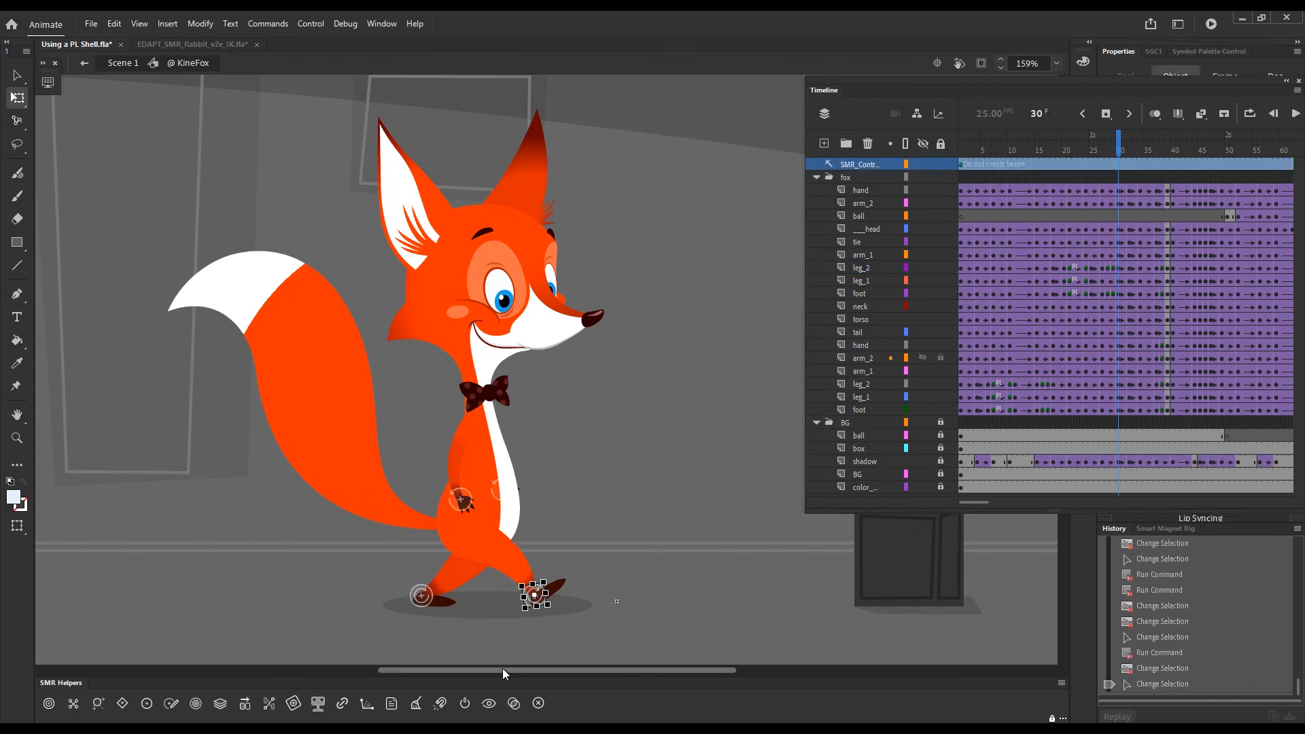
{"action": "left_click", "coordinate": [423, 707]}
At frame 34, select the upper-layer arm_2 together with its hand and generate intermediate keyframes across their tween span
{"action": "left_click", "coordinate": [1123, 152]}
{"action": "mouse_move", "coordinate": [1123, 152]}
{"action": "left_mouse_down"}
{"action": "mouse_move", "coordinate": [1160, 153]}
{"action": "mouse_move", "coordinate": [1143, 155]}
{"action": "left_mouse_up"}
{"action": "left_click", "coordinate": [572, 462]}
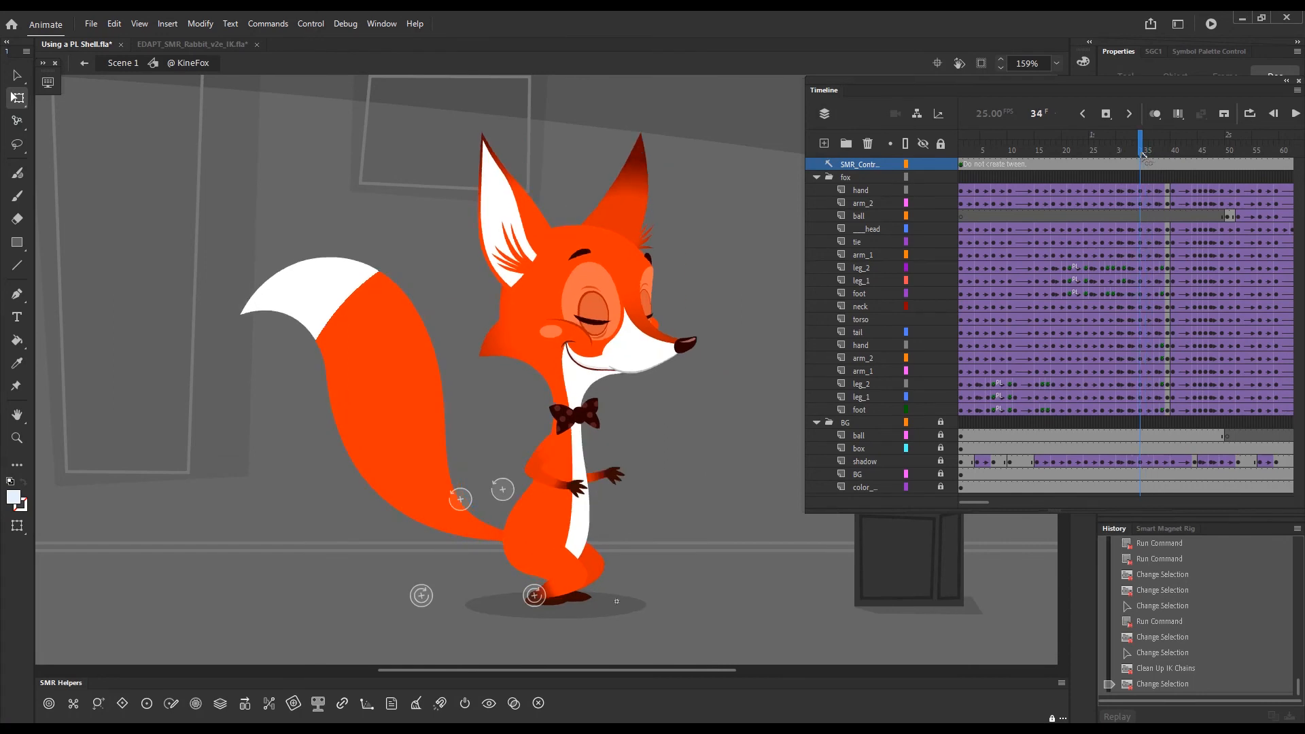
{"action": "left_click", "coordinate": [548, 459]}
{"action": "key", "text": "1"}
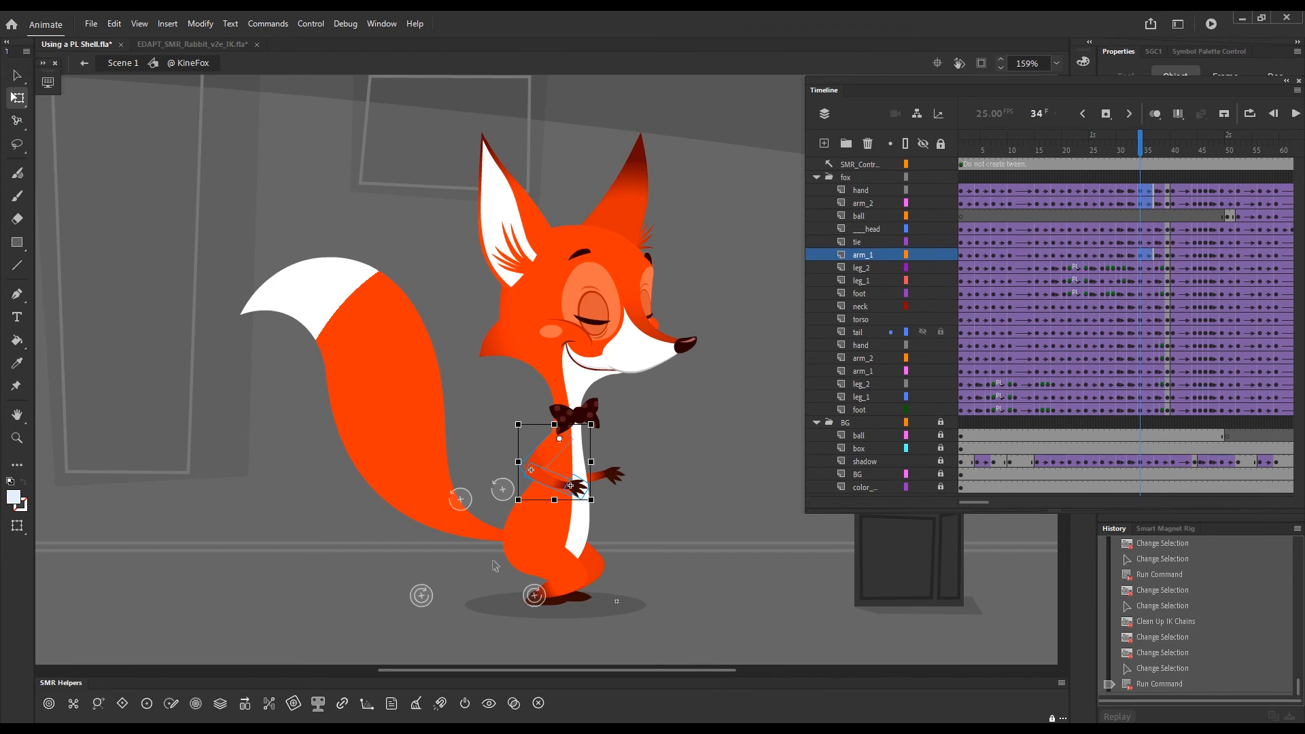
{"action": "left_click", "coordinate": [687, 410]}
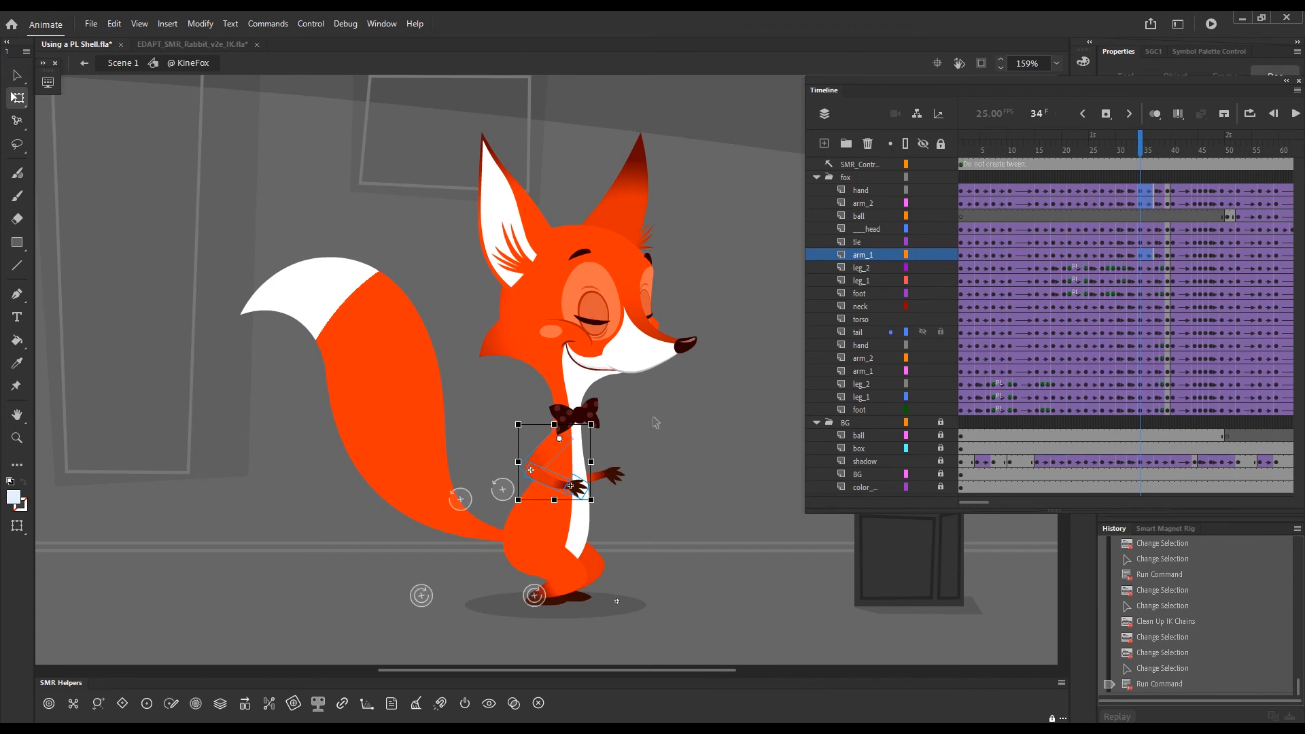
{"action": "left_click", "coordinate": [540, 484]}
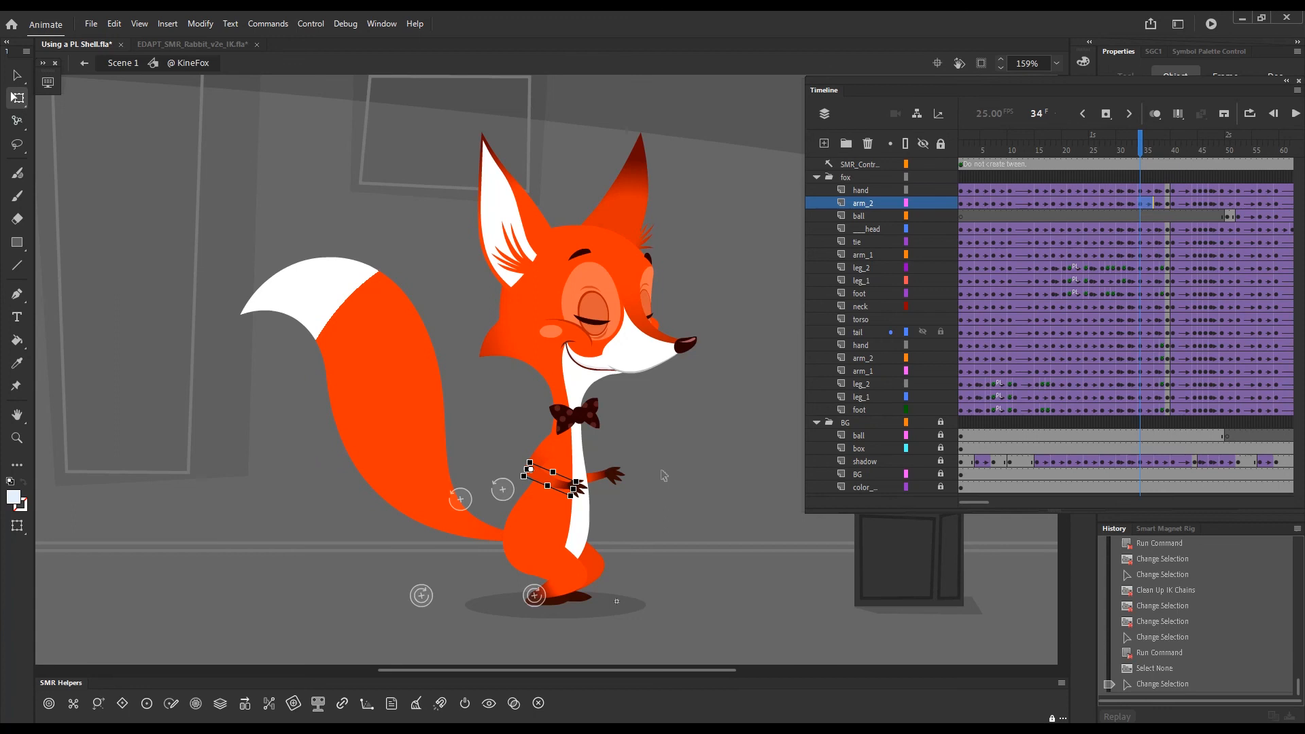
{"action": "key", "text": "1"}
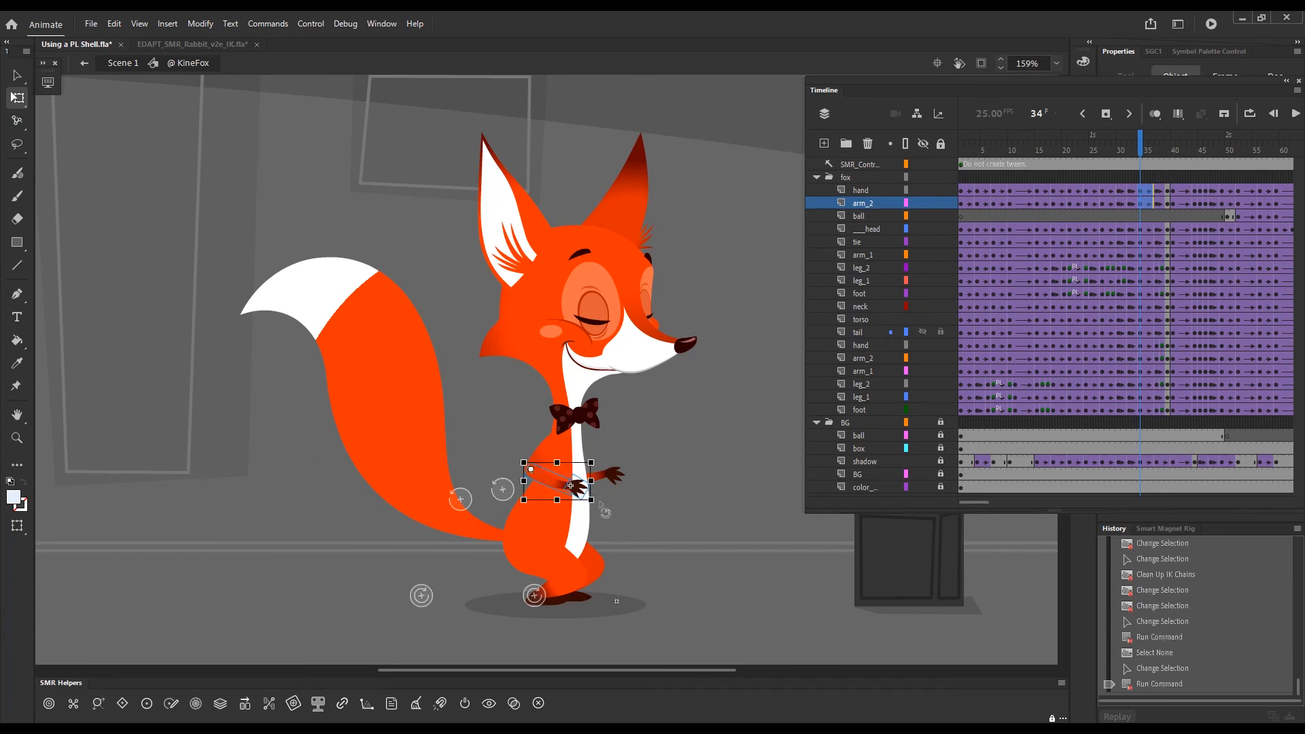
{"action": "key", "text": "alt+q"}
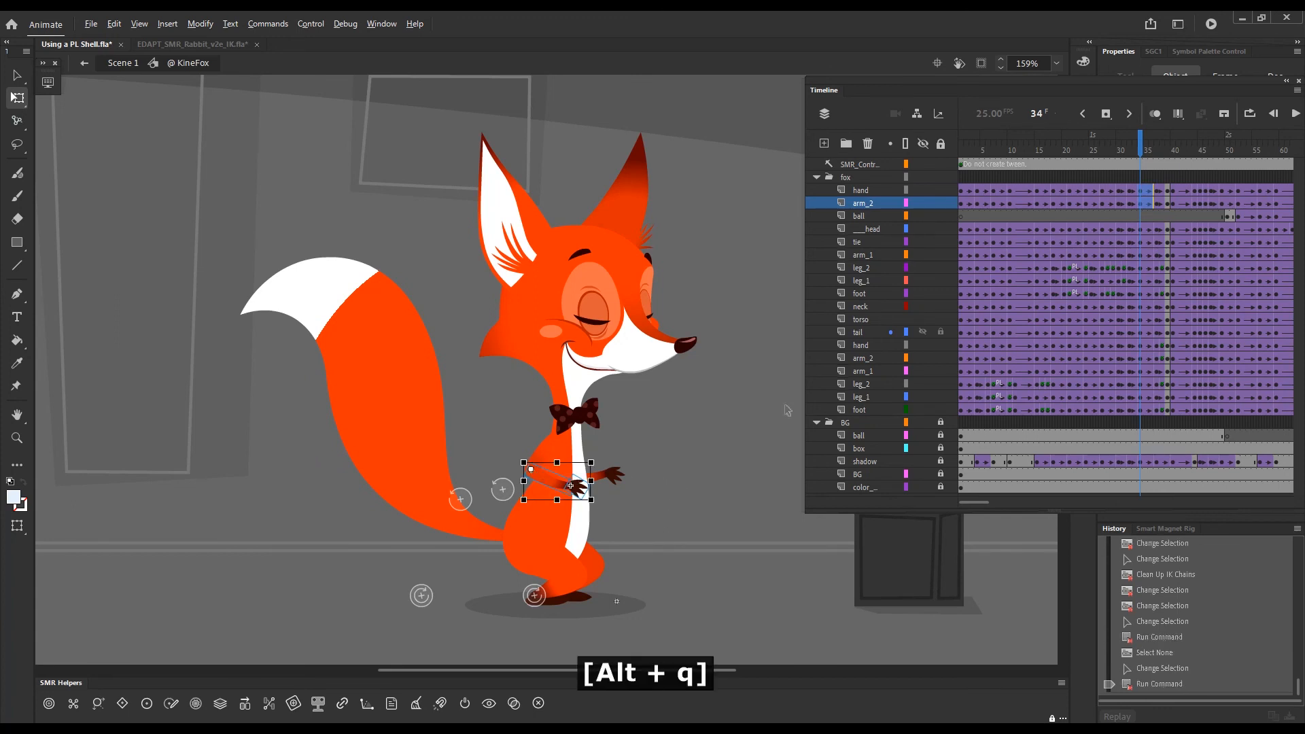
Hide the IK target markers and generate intermediate keyframes for the upper-layer arm_2 and hand at frame 37
{"action": "left_click", "coordinate": [1148, 151]}
{"action": "left_click_drag", "start_coordinate": [1149, 152], "coordinate": [1163, 161]}
{"action": "key", "text": "Escape"}
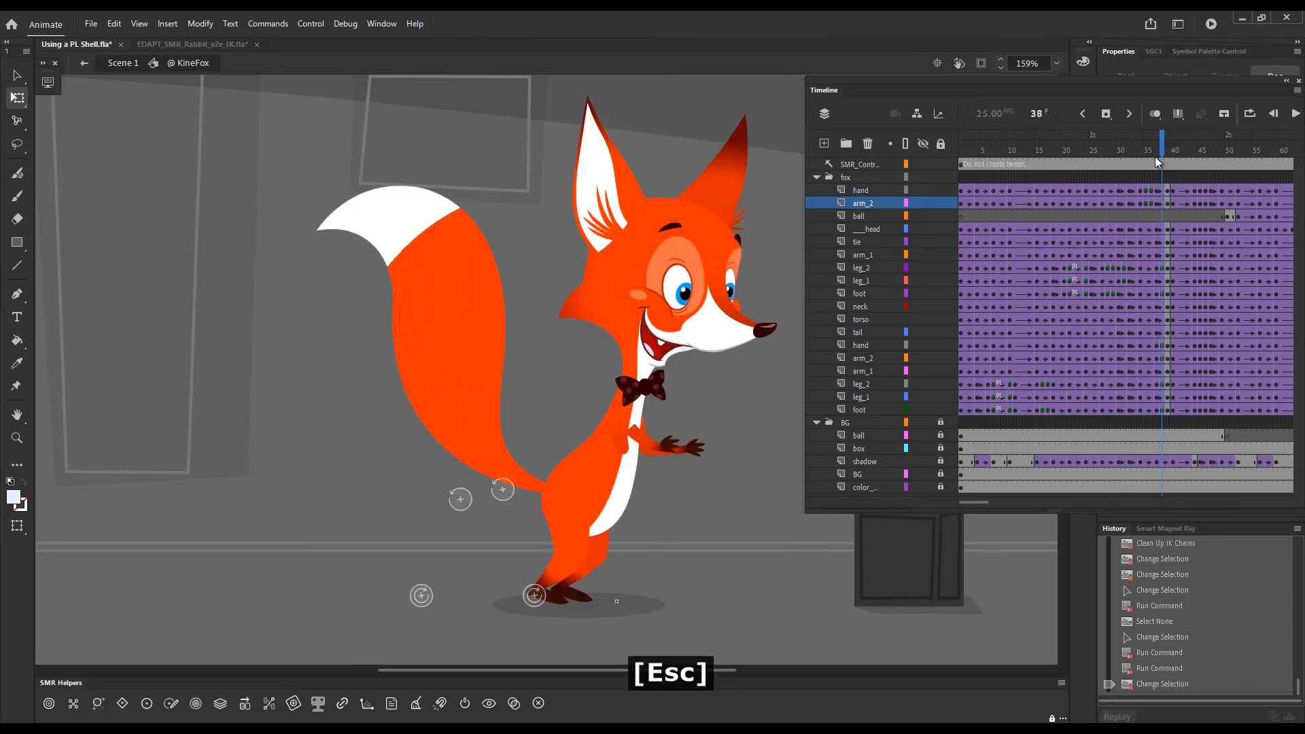
{"action": "key", "text": "F1"}
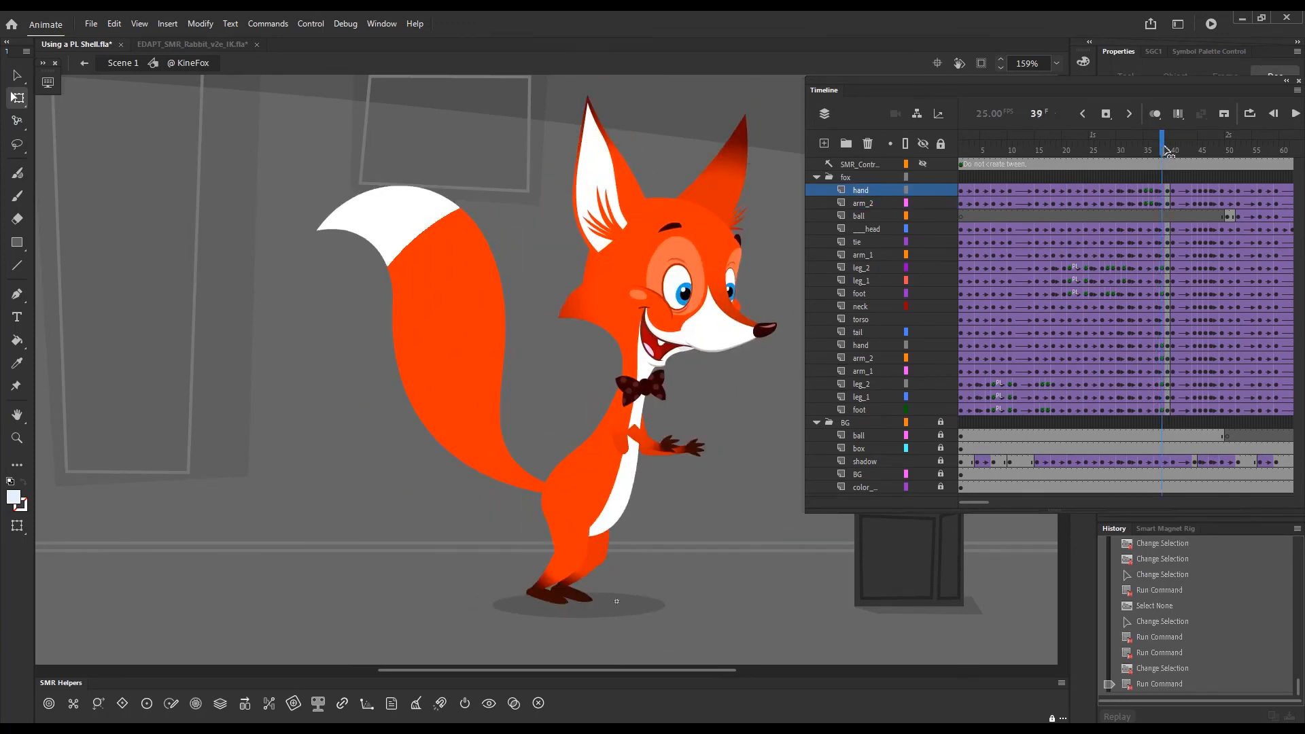
{"action": "left_click_drag", "start_coordinate": [1161, 152], "coordinate": [1157, 152]}
{"action": "key", "text": "v"}
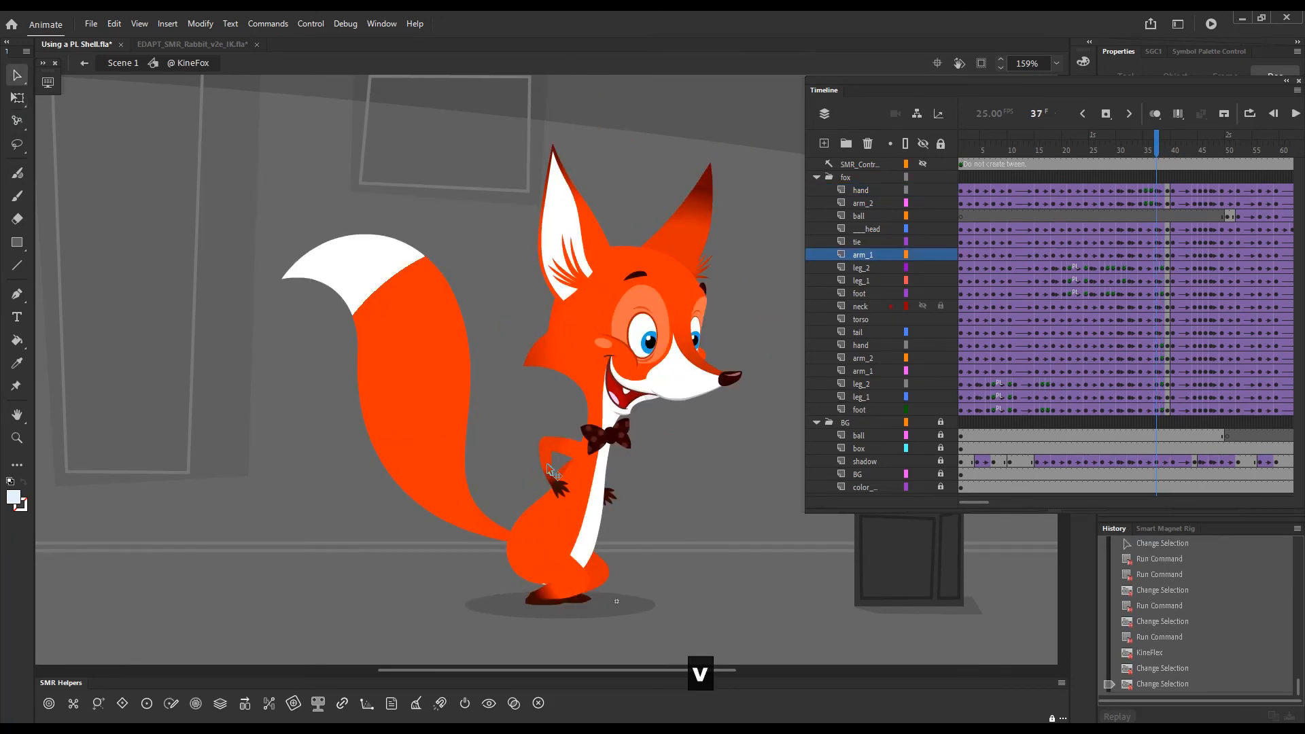
{"action": "left_click", "coordinate": [551, 484]}
{"action": "key", "text": "q"}
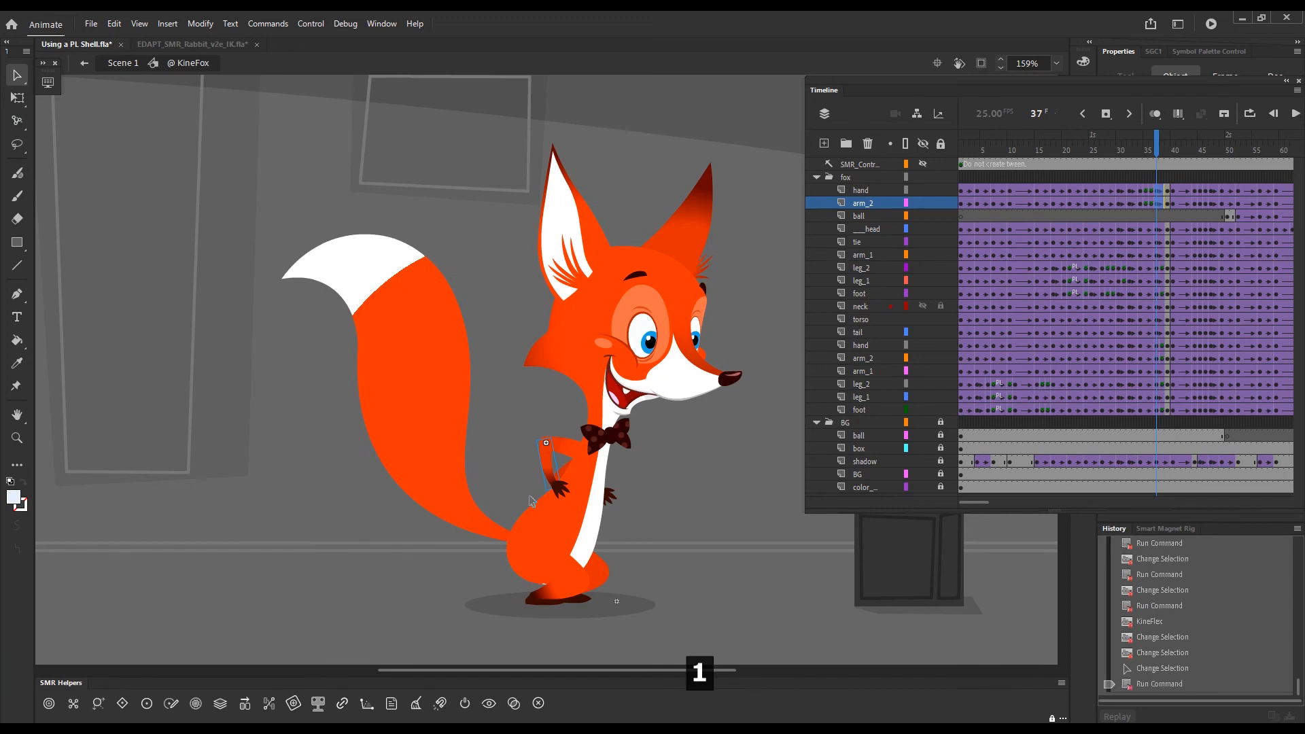
{"action": "key", "text": "alt"}
{"action": "key", "text": "alt+q"}
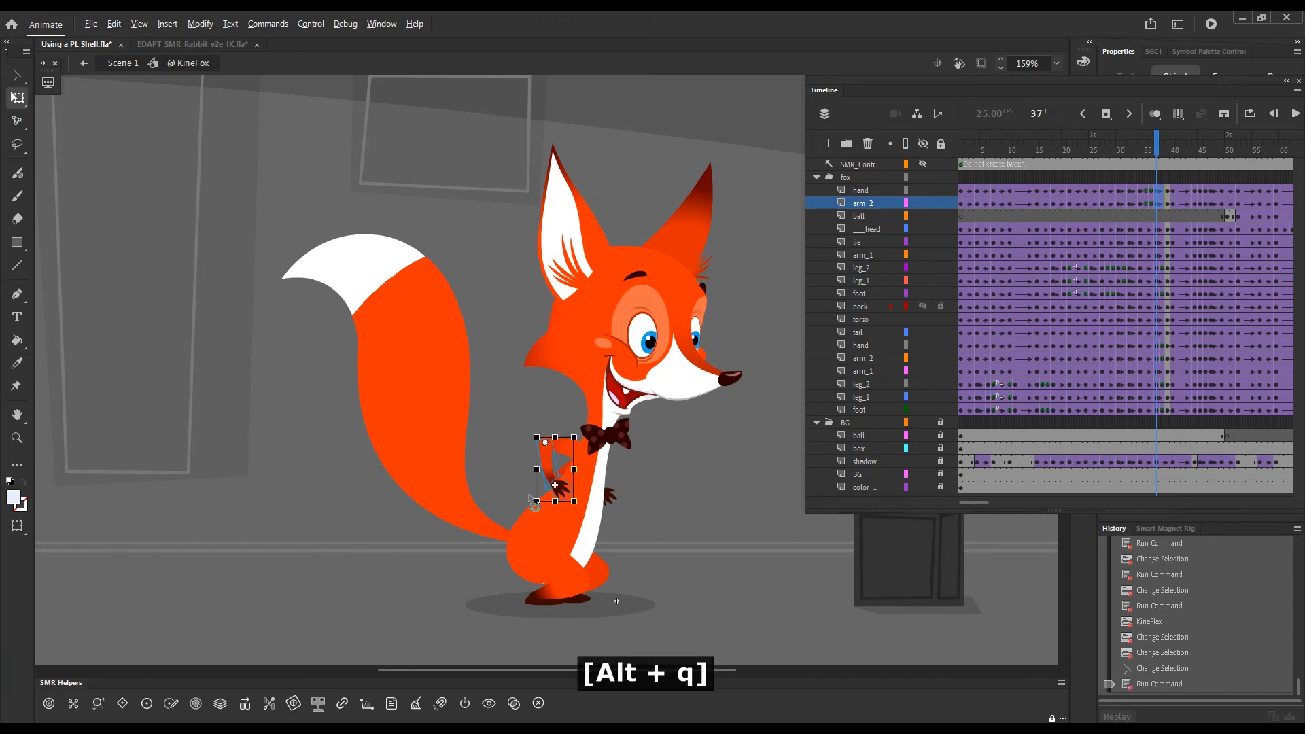
Scrub through the remaining frames and play back the fox's animation to check the corrected legs and arm
{"action": "left_click_drag", "start_coordinate": [1158, 141], "coordinate": [1280, 174]}
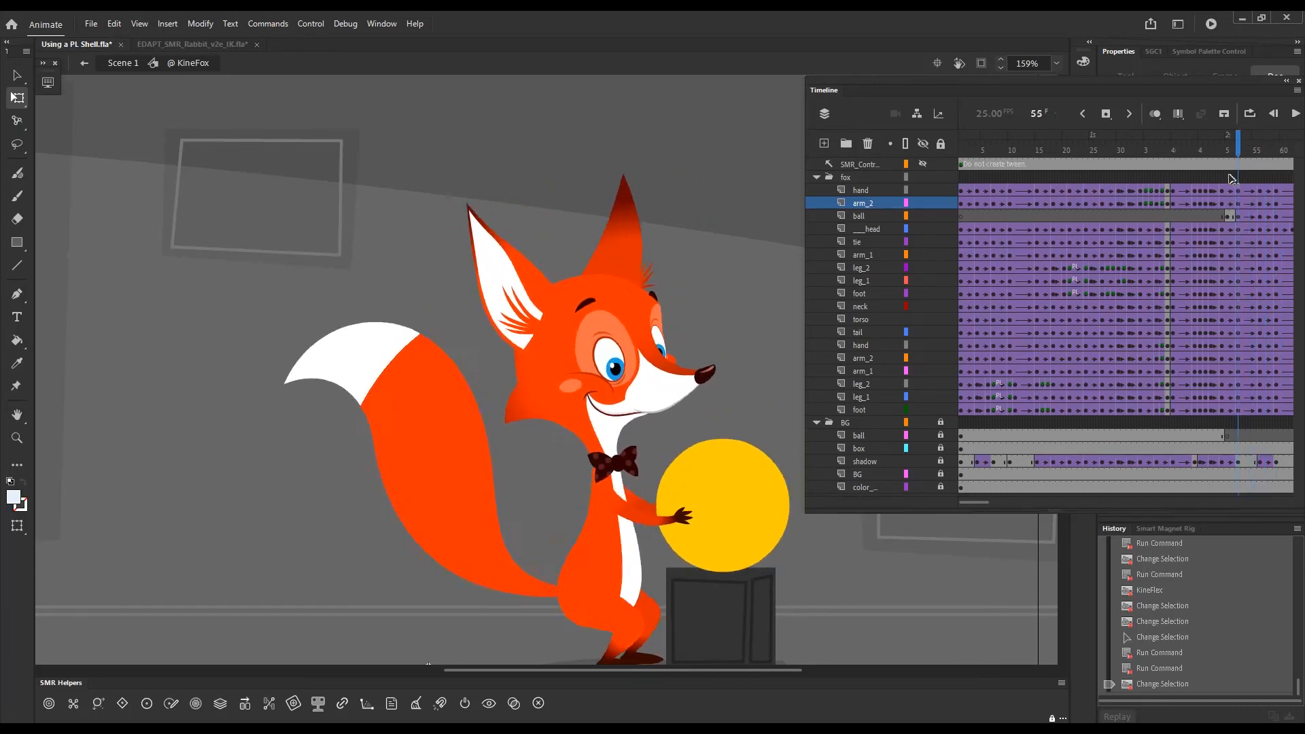
{"action": "key", "text": "space"}
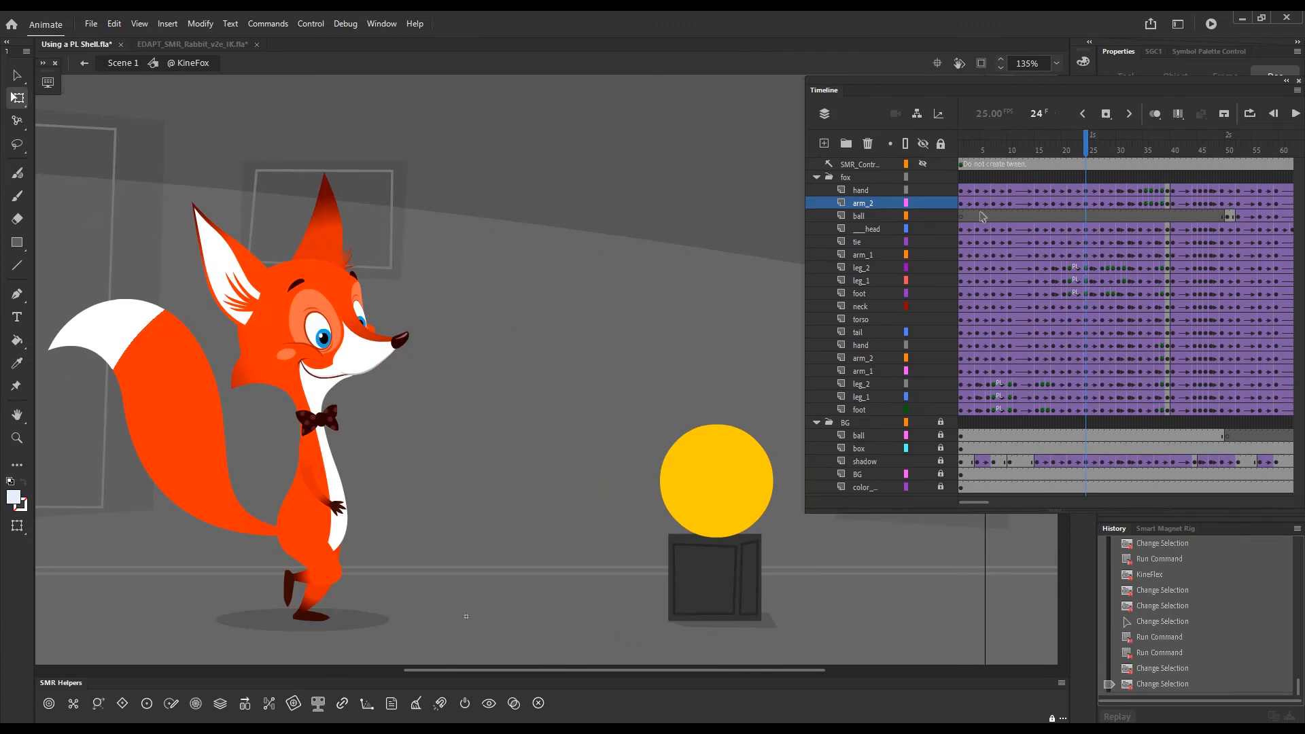